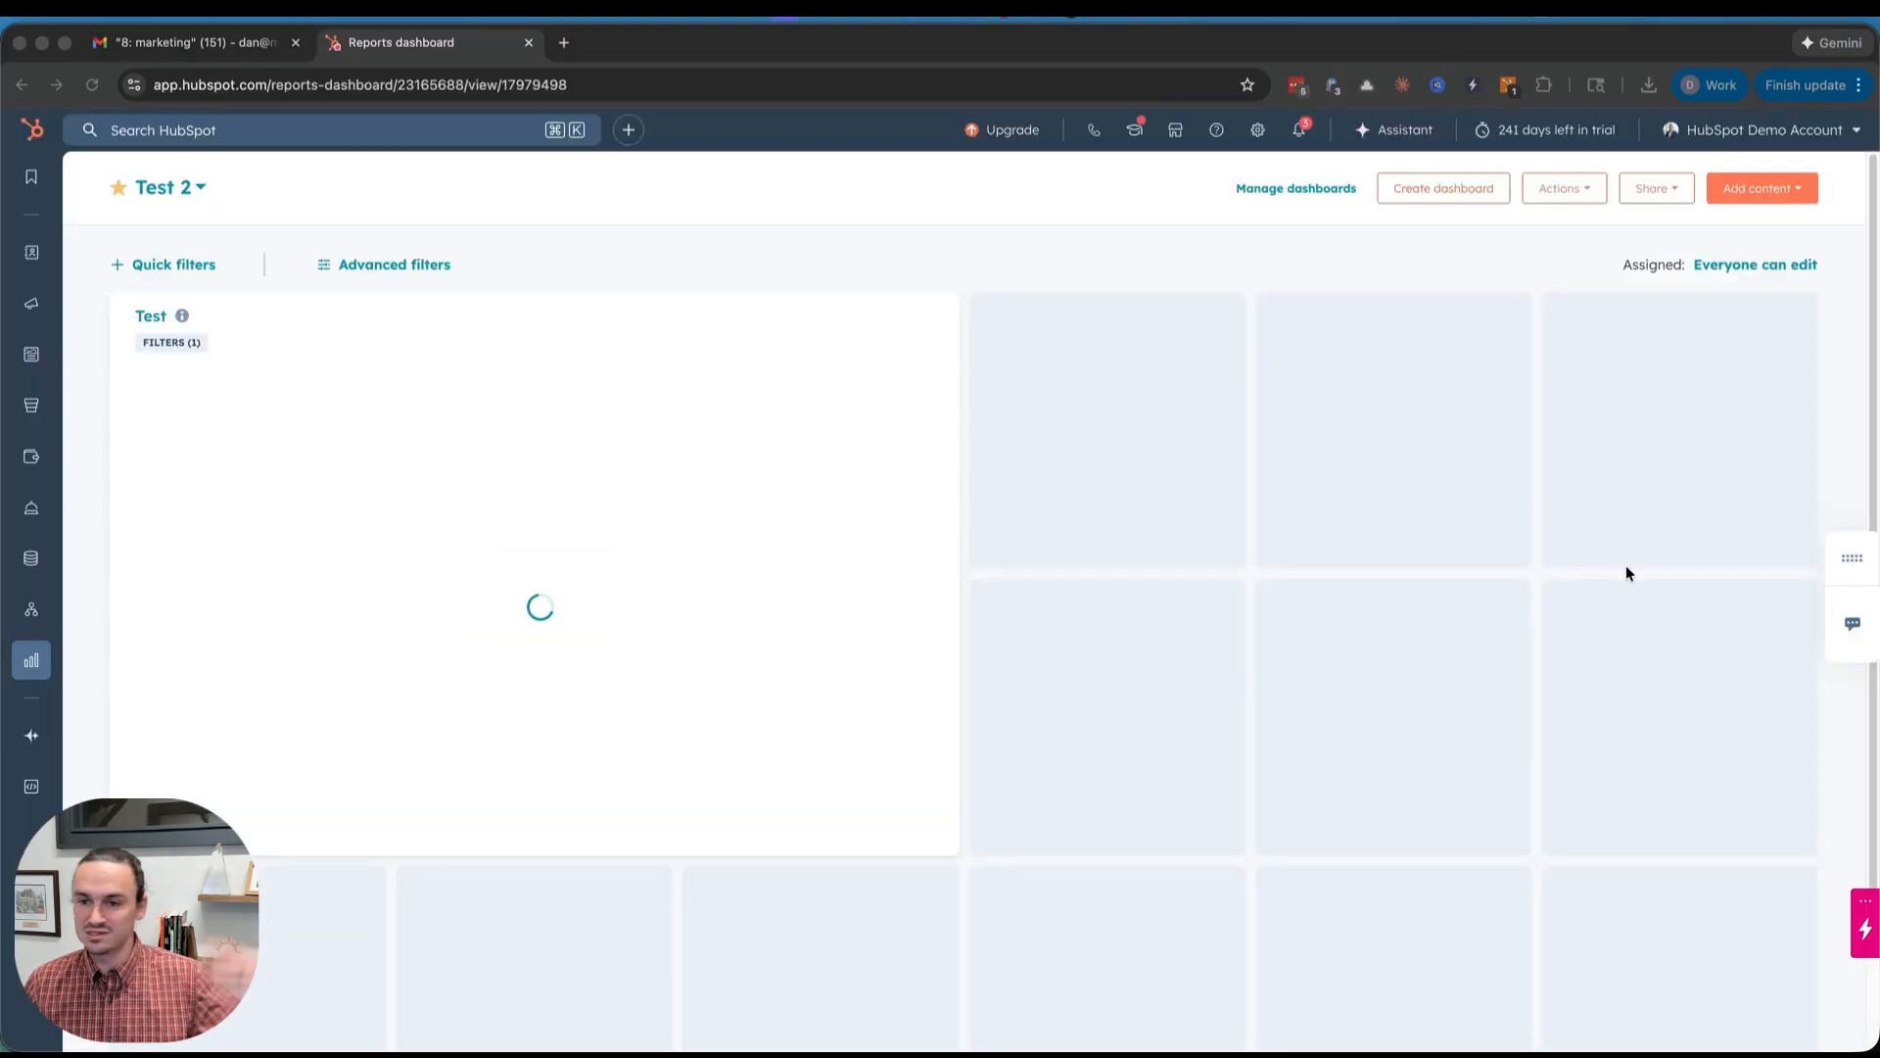
- Open the Email tab of personal preferences and start connecting a personal inbox
click(1259, 135)
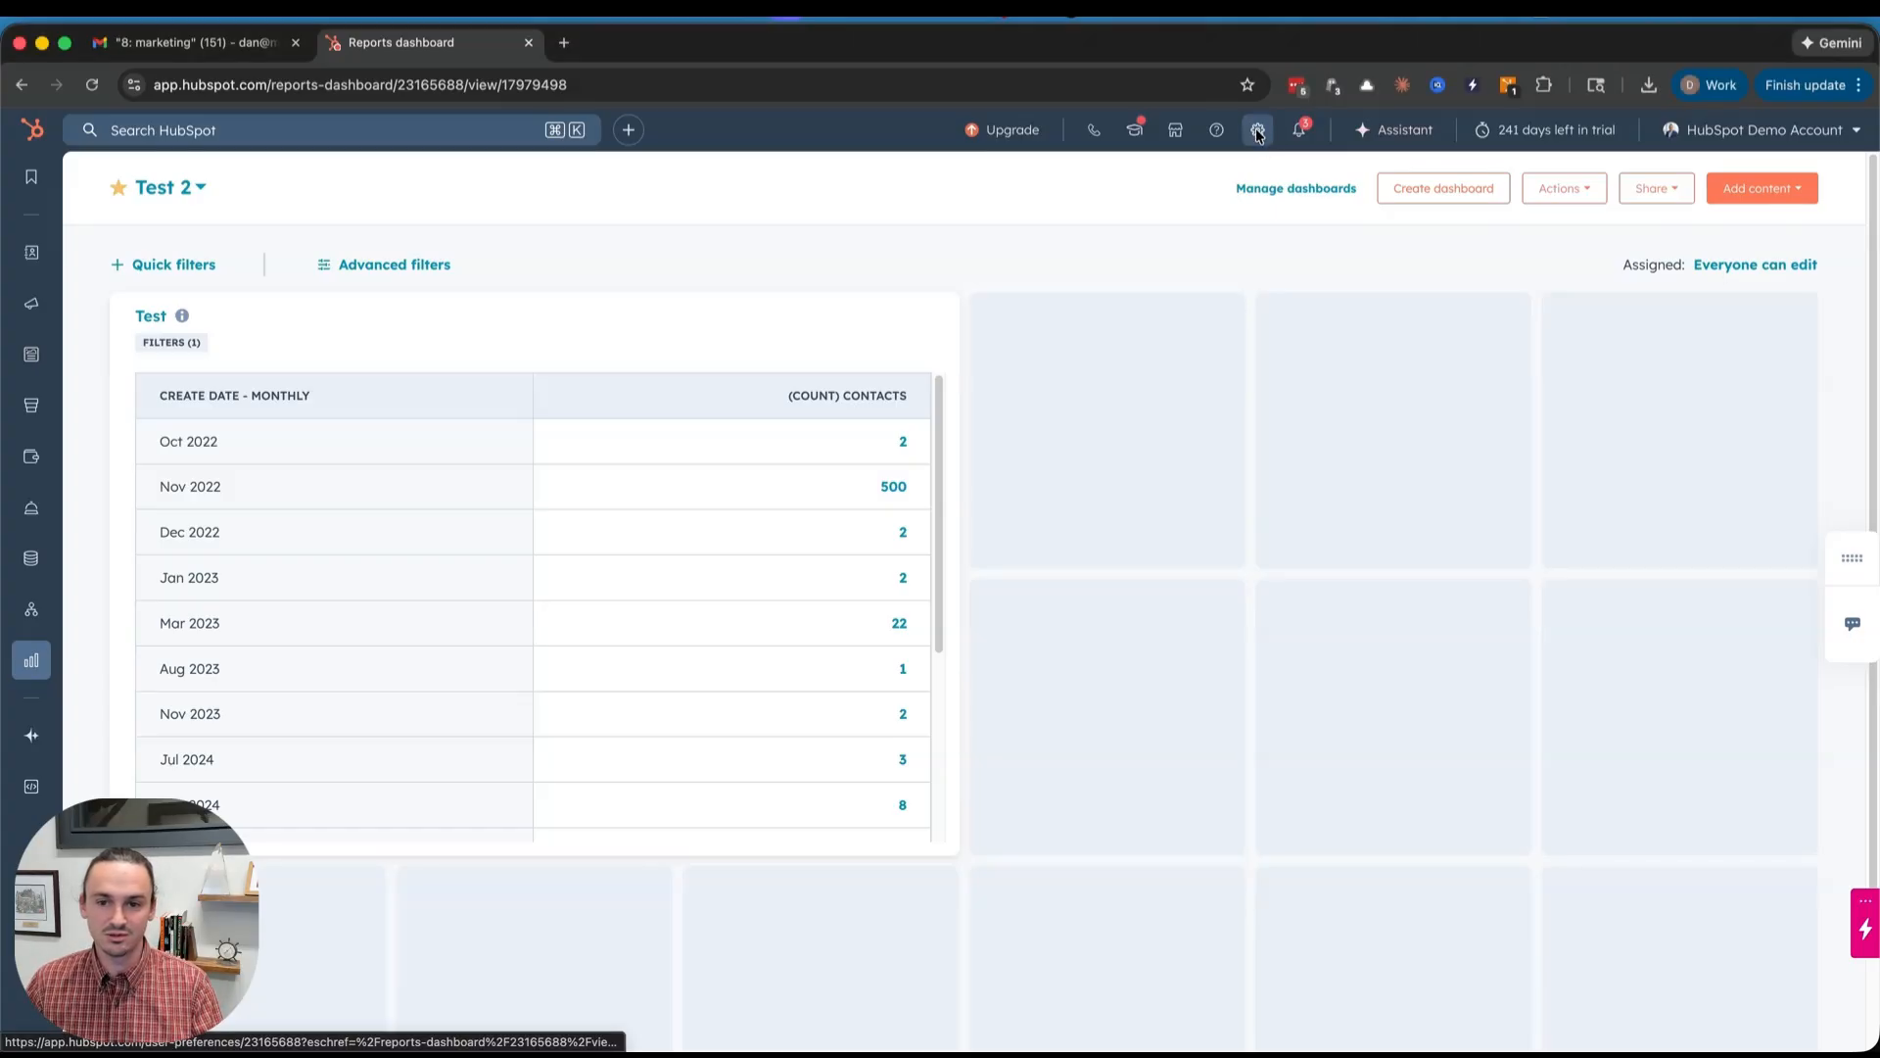
click(1259, 132)
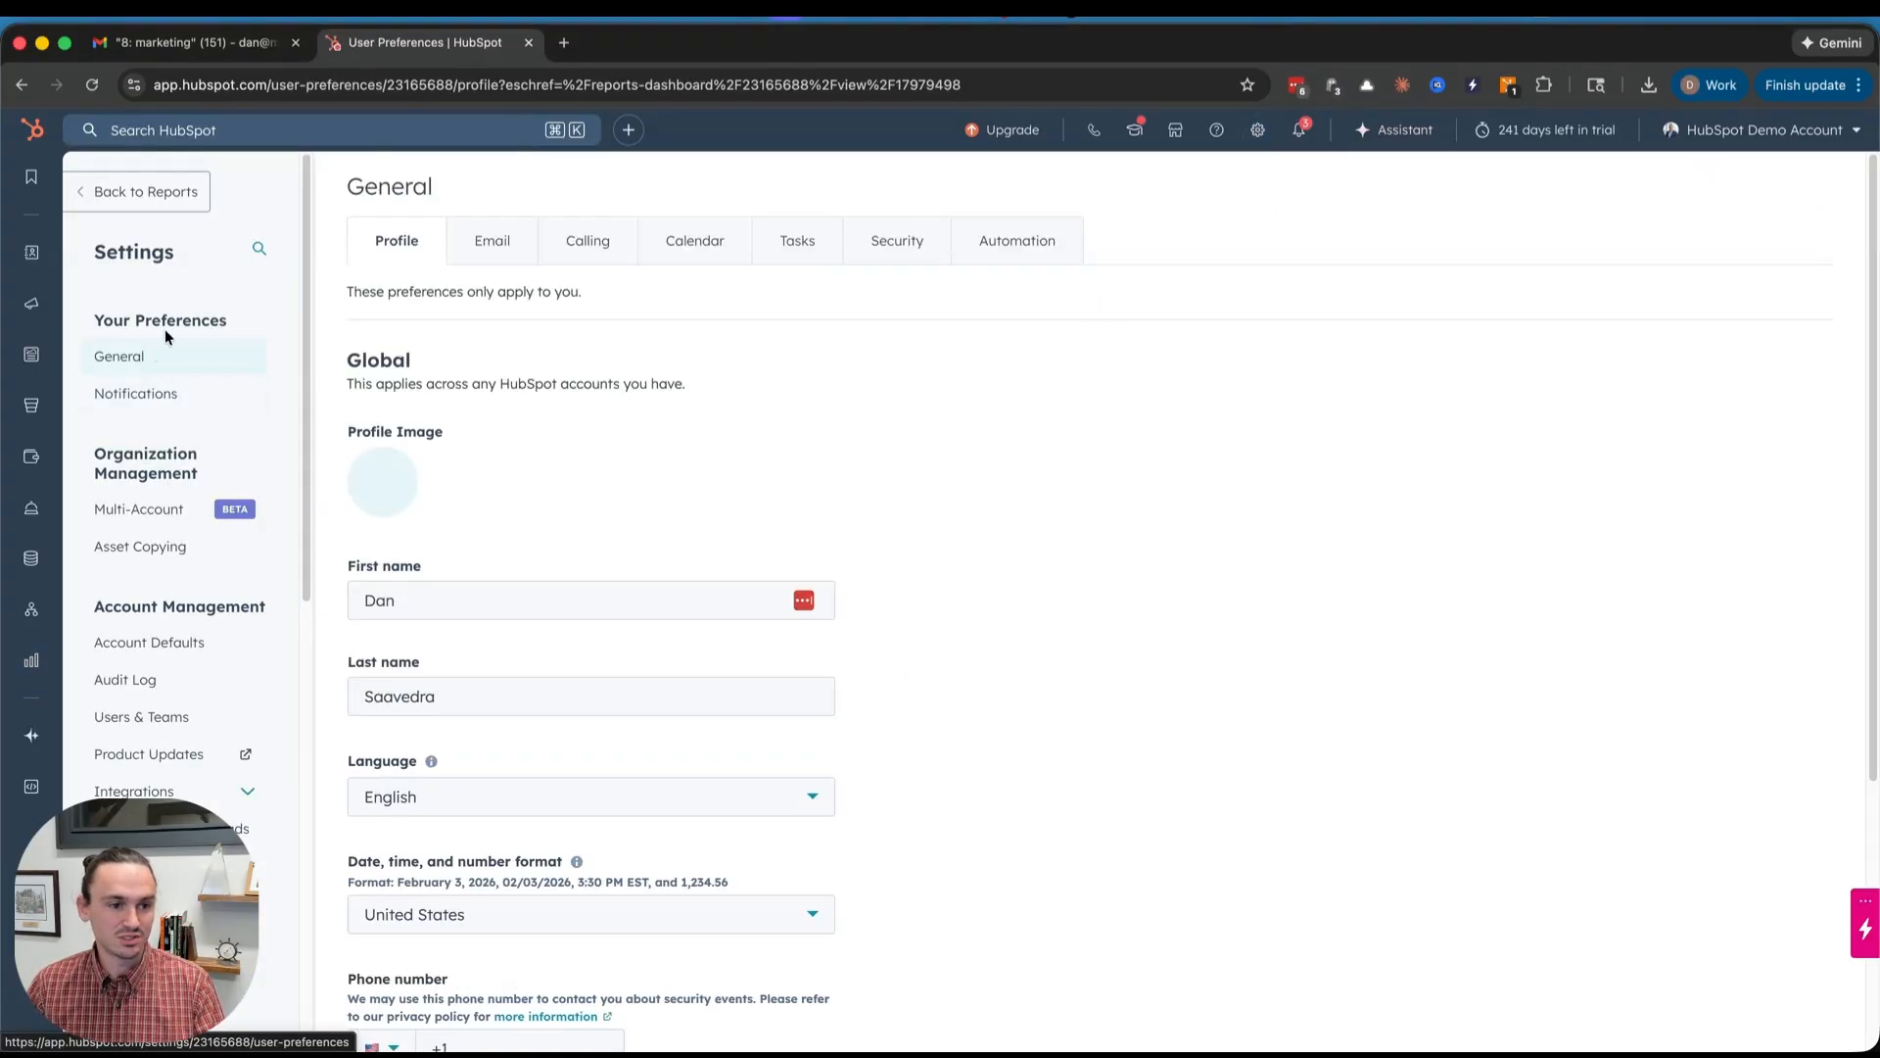
click(504, 242)
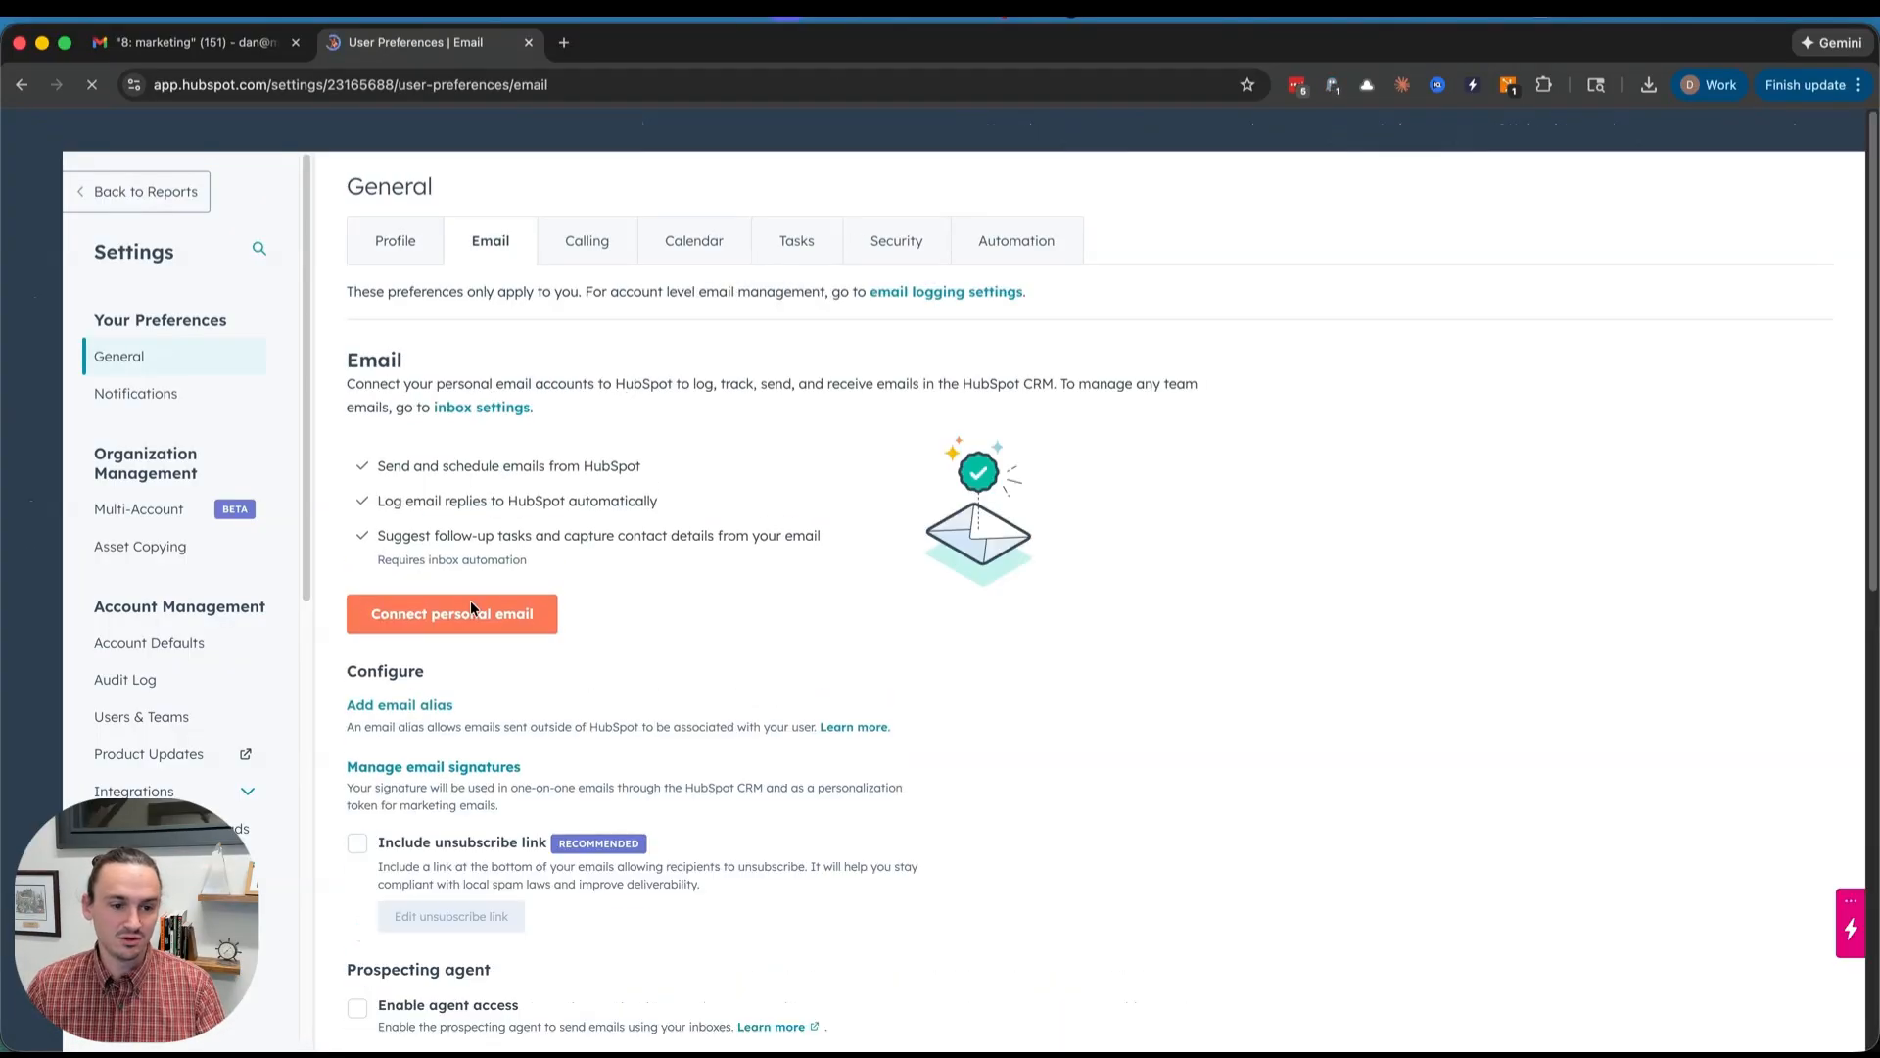
click(473, 610)
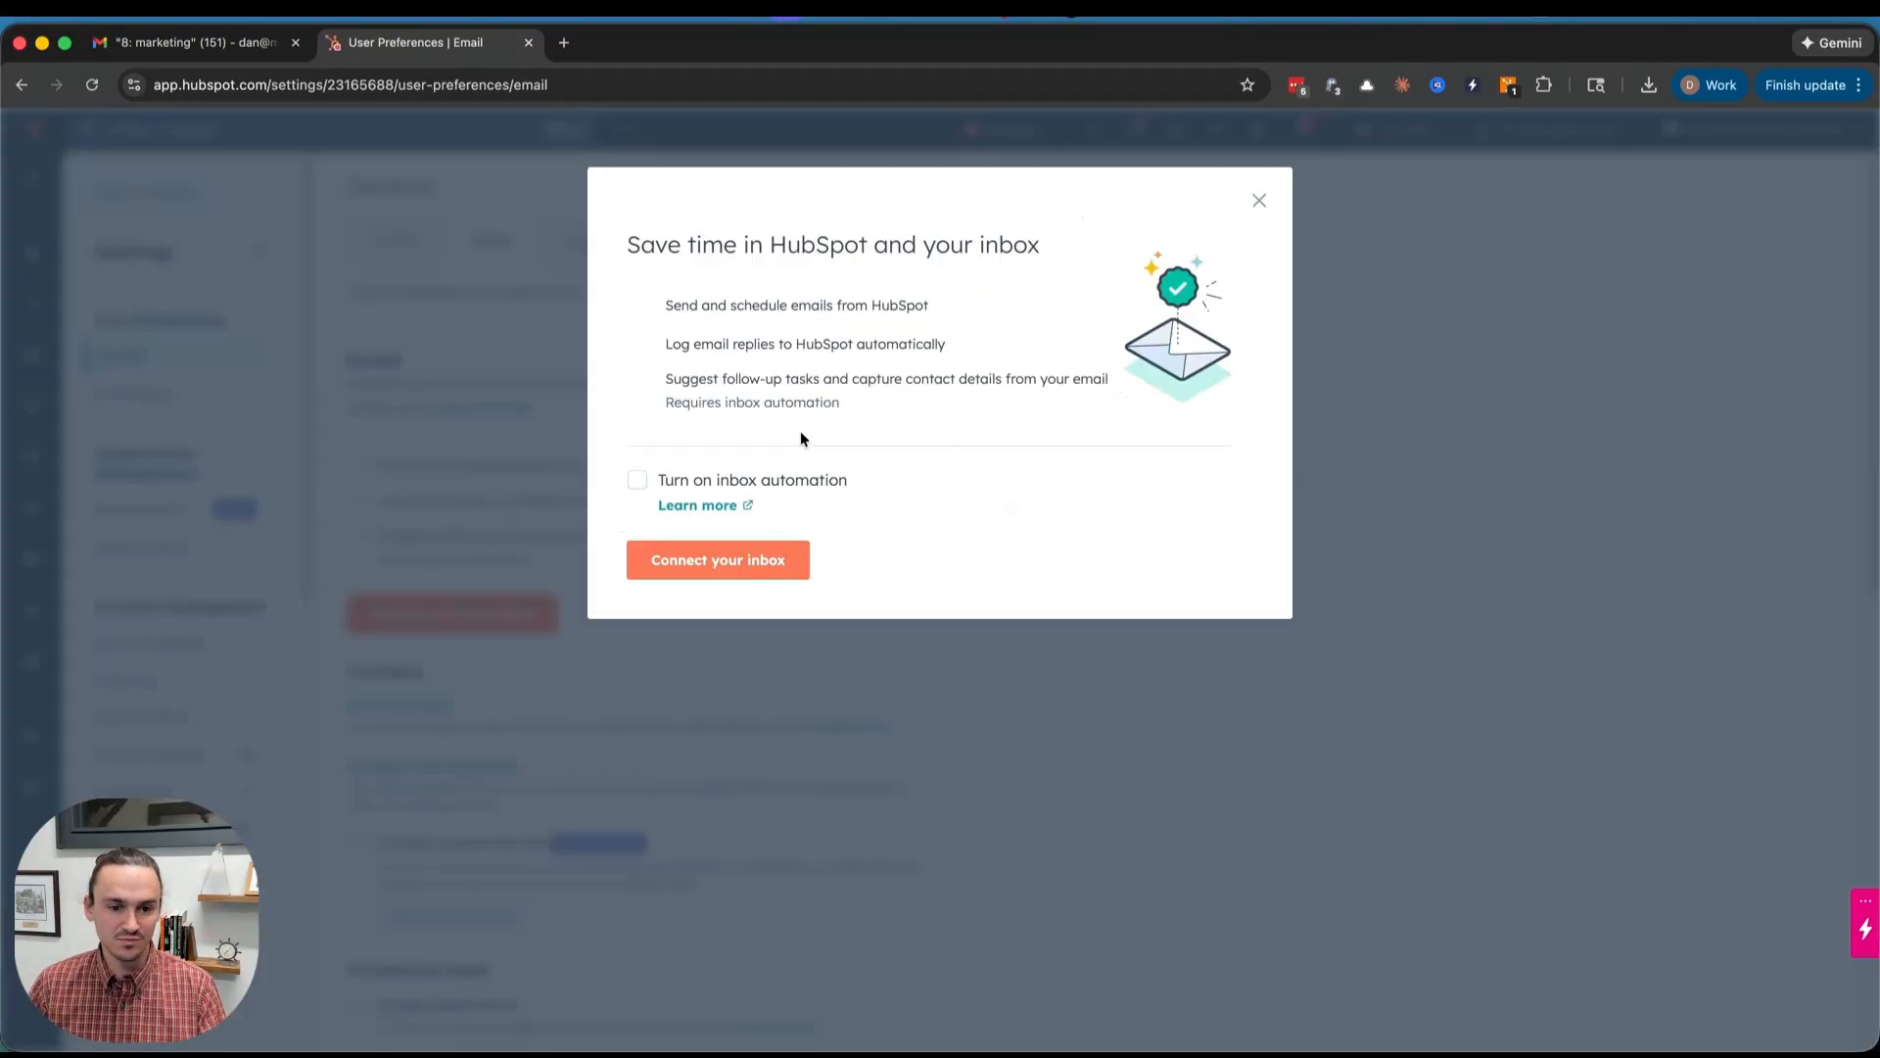
- Turn on inbox automation, continue into the setup dialog, then close it and return to Gmail
click(734, 480)
click(748, 558)
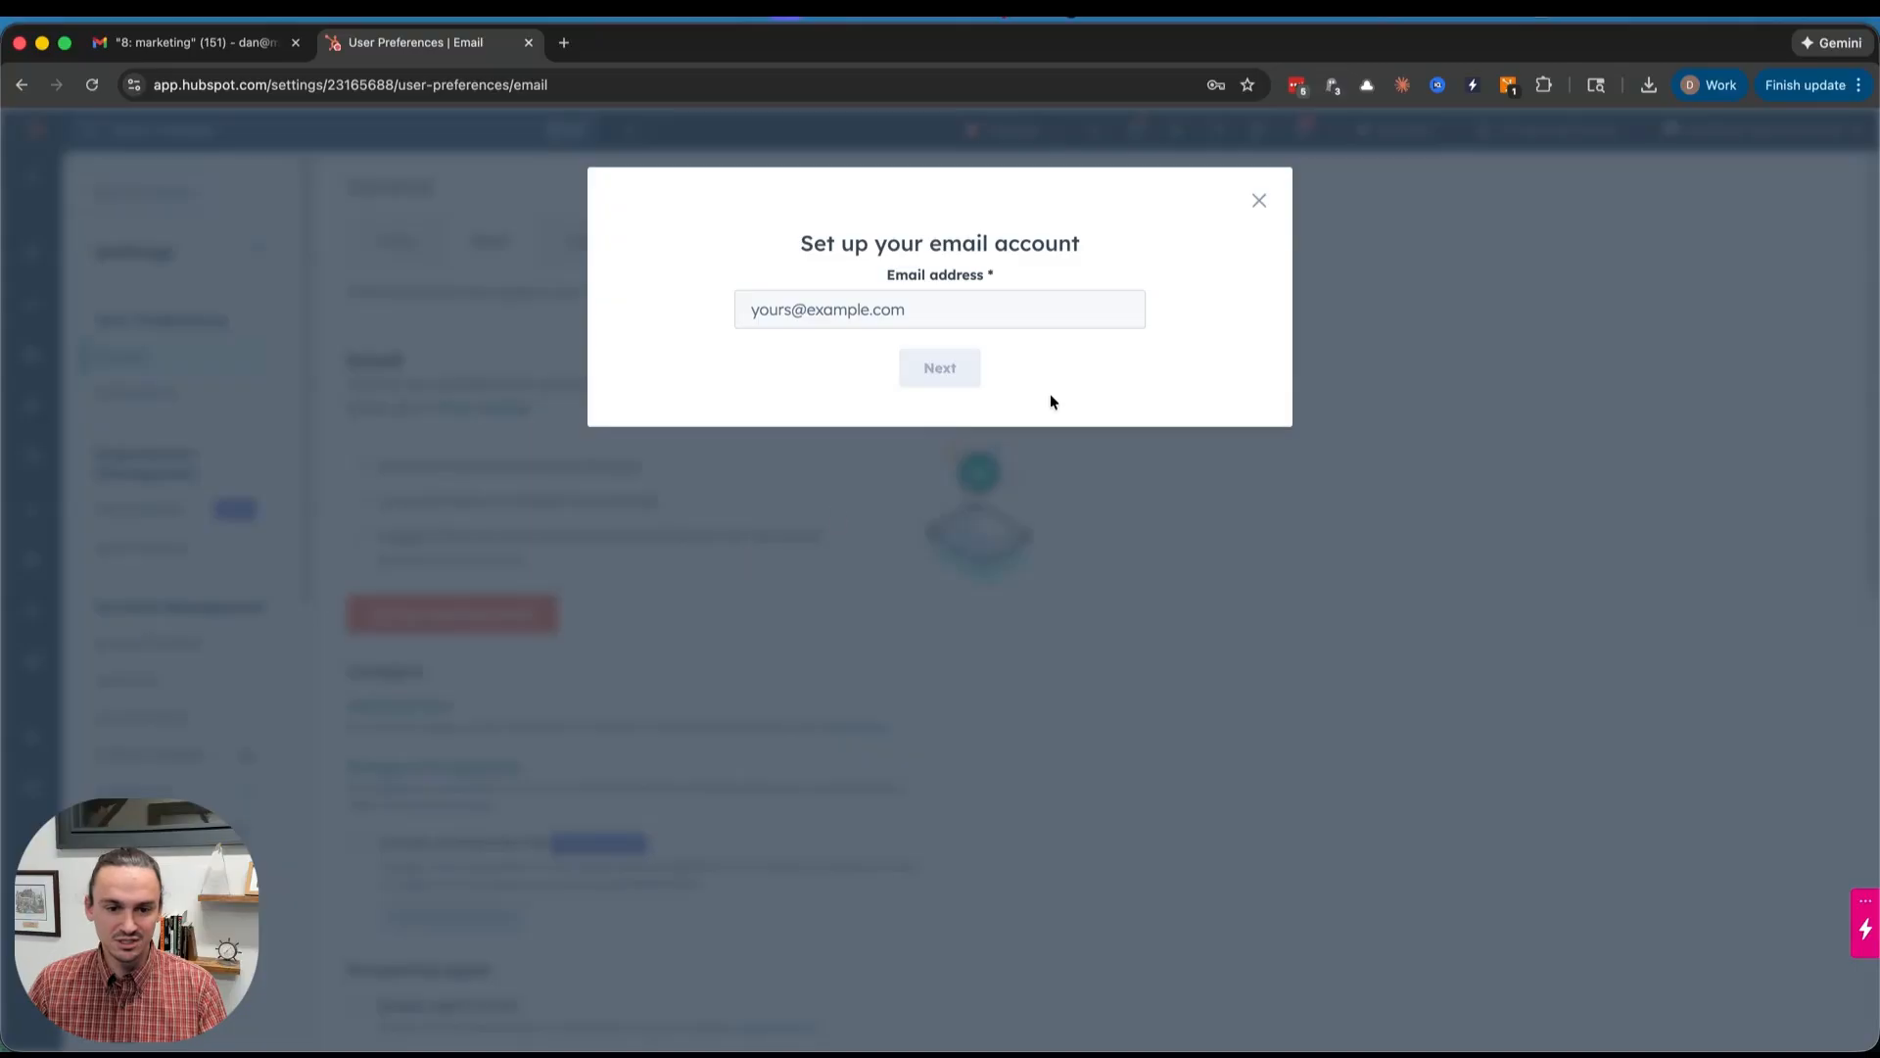
click(998, 307)
click(1183, 252)
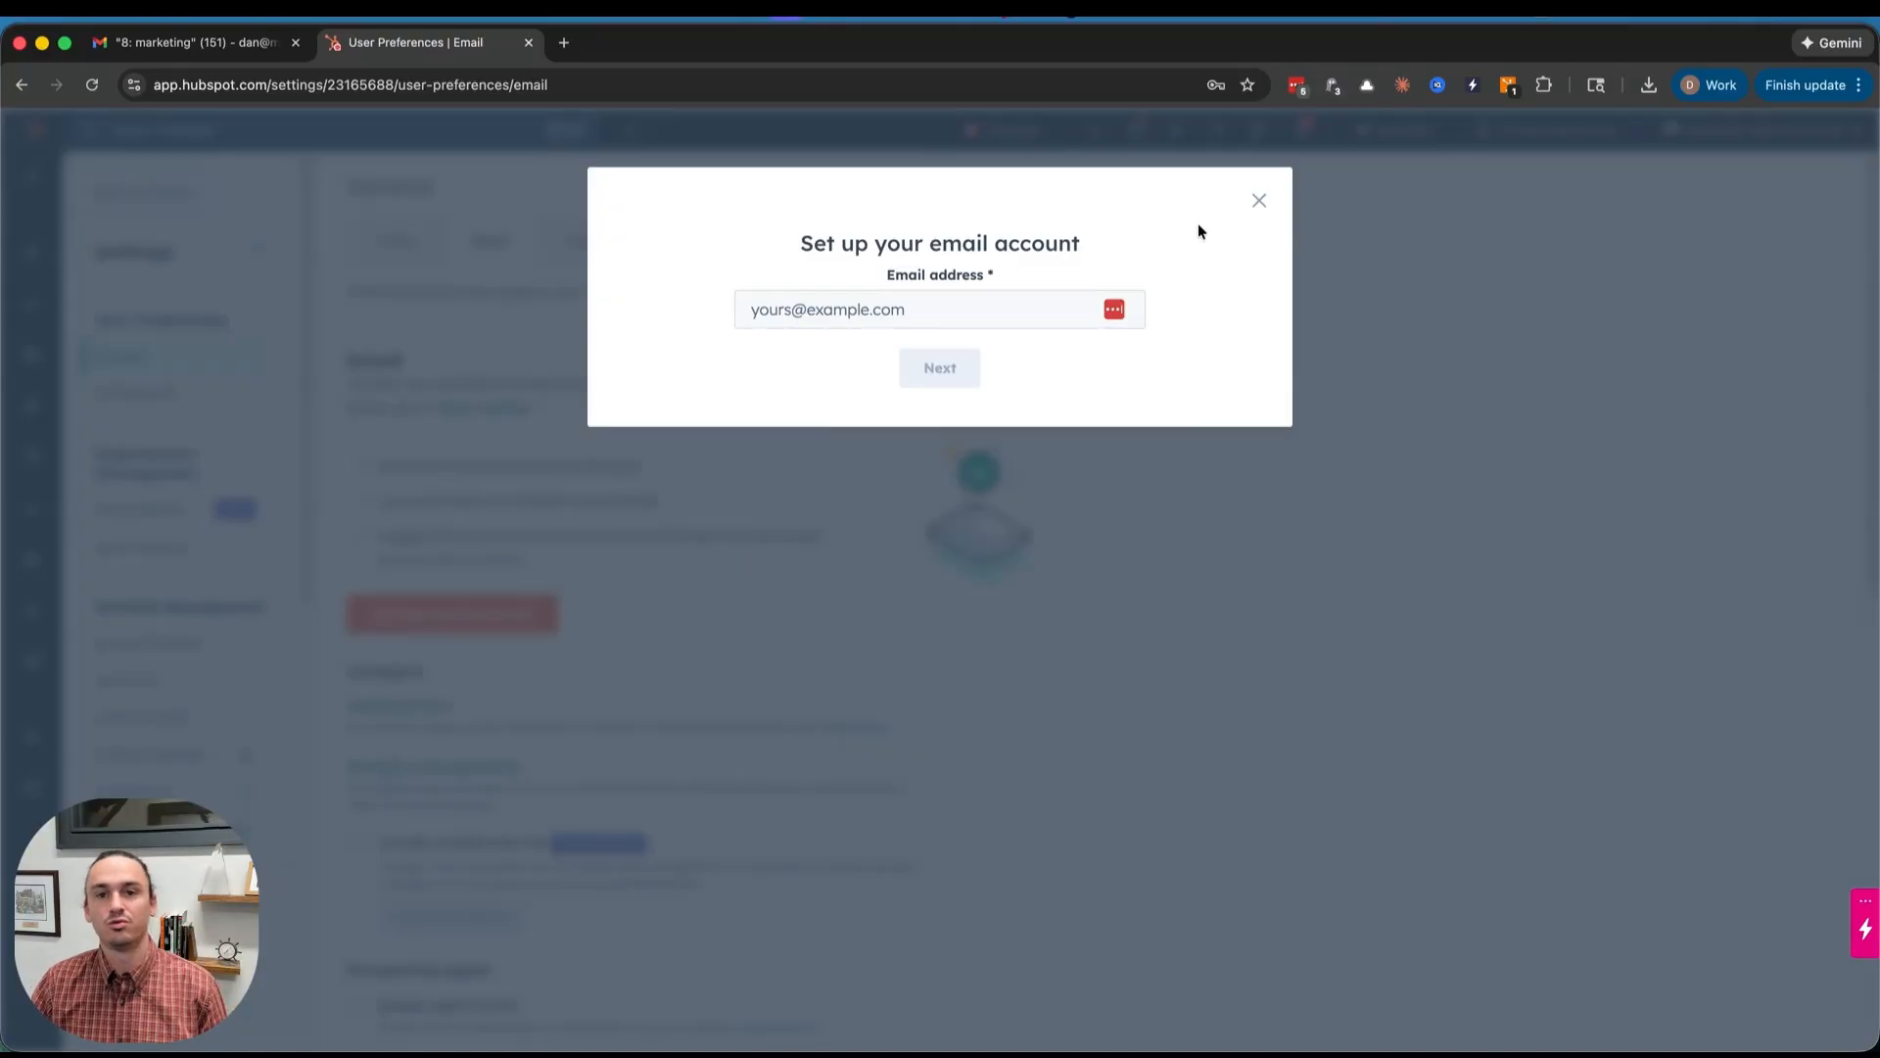
click(1258, 202)
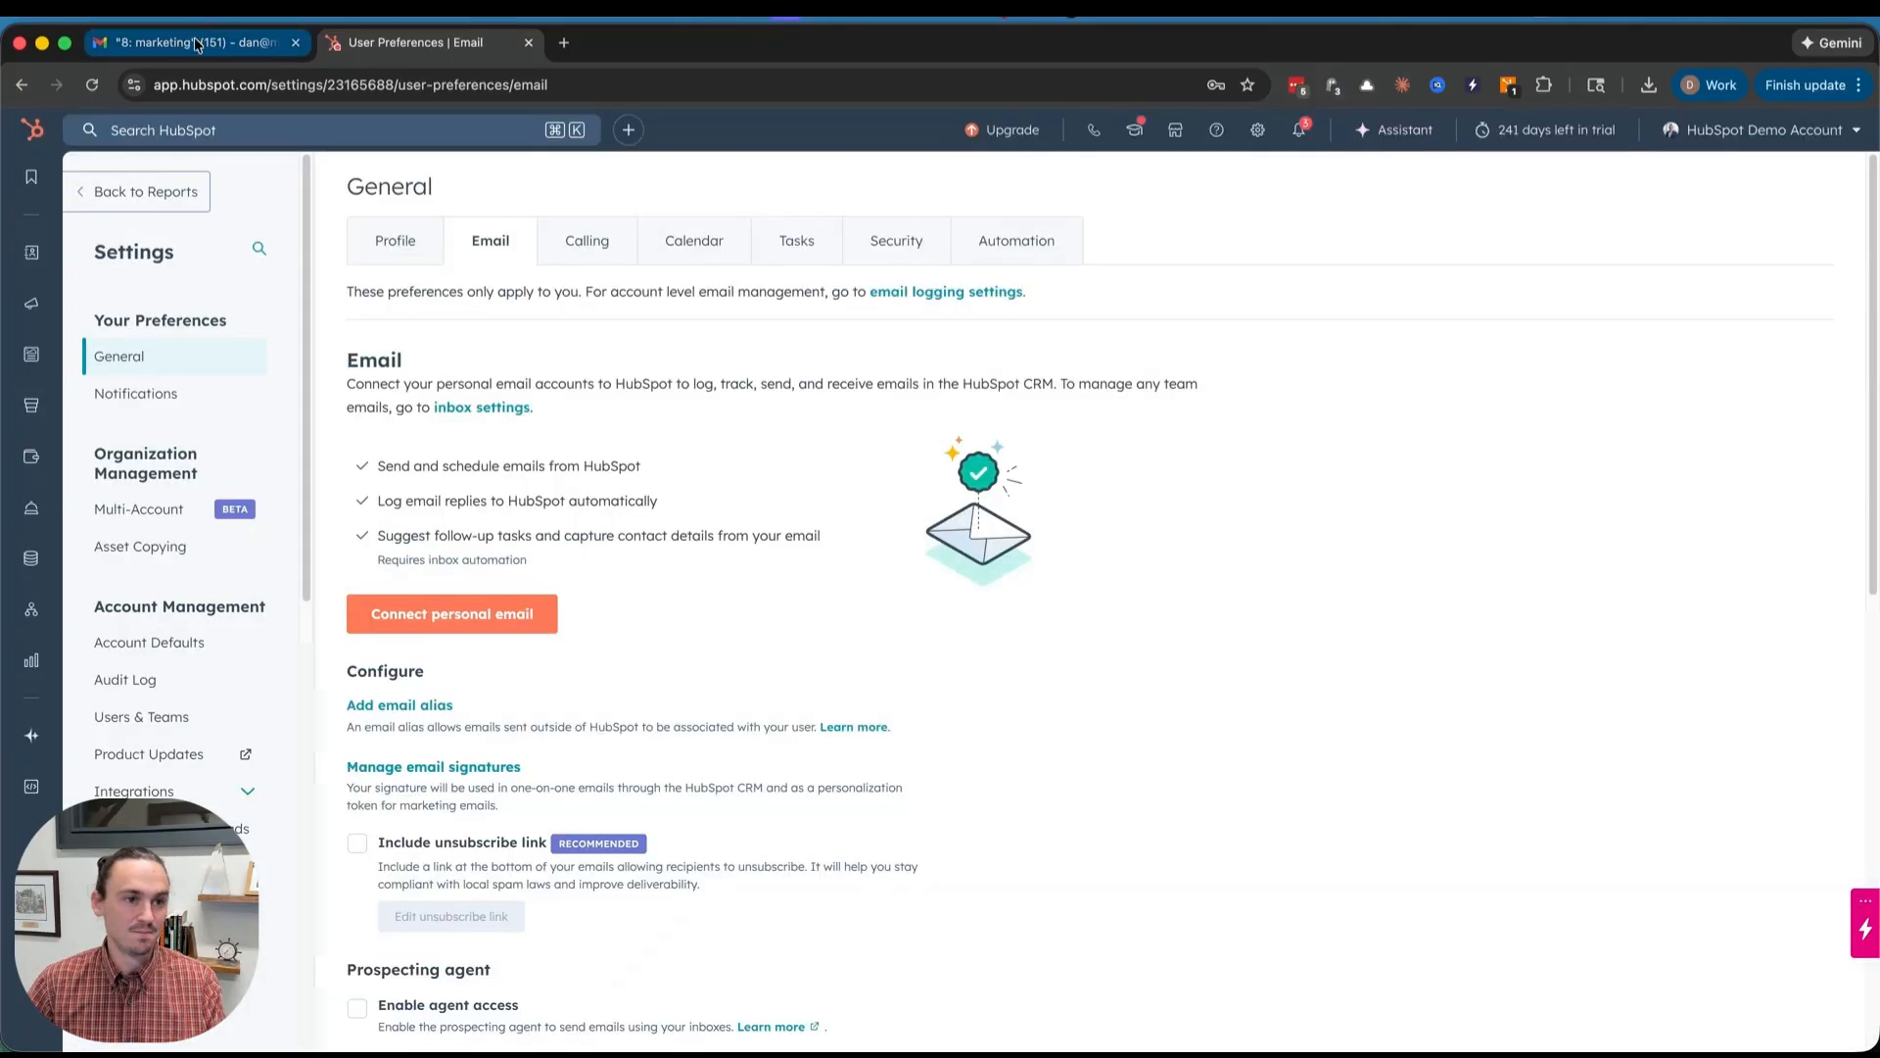
click(186, 43)
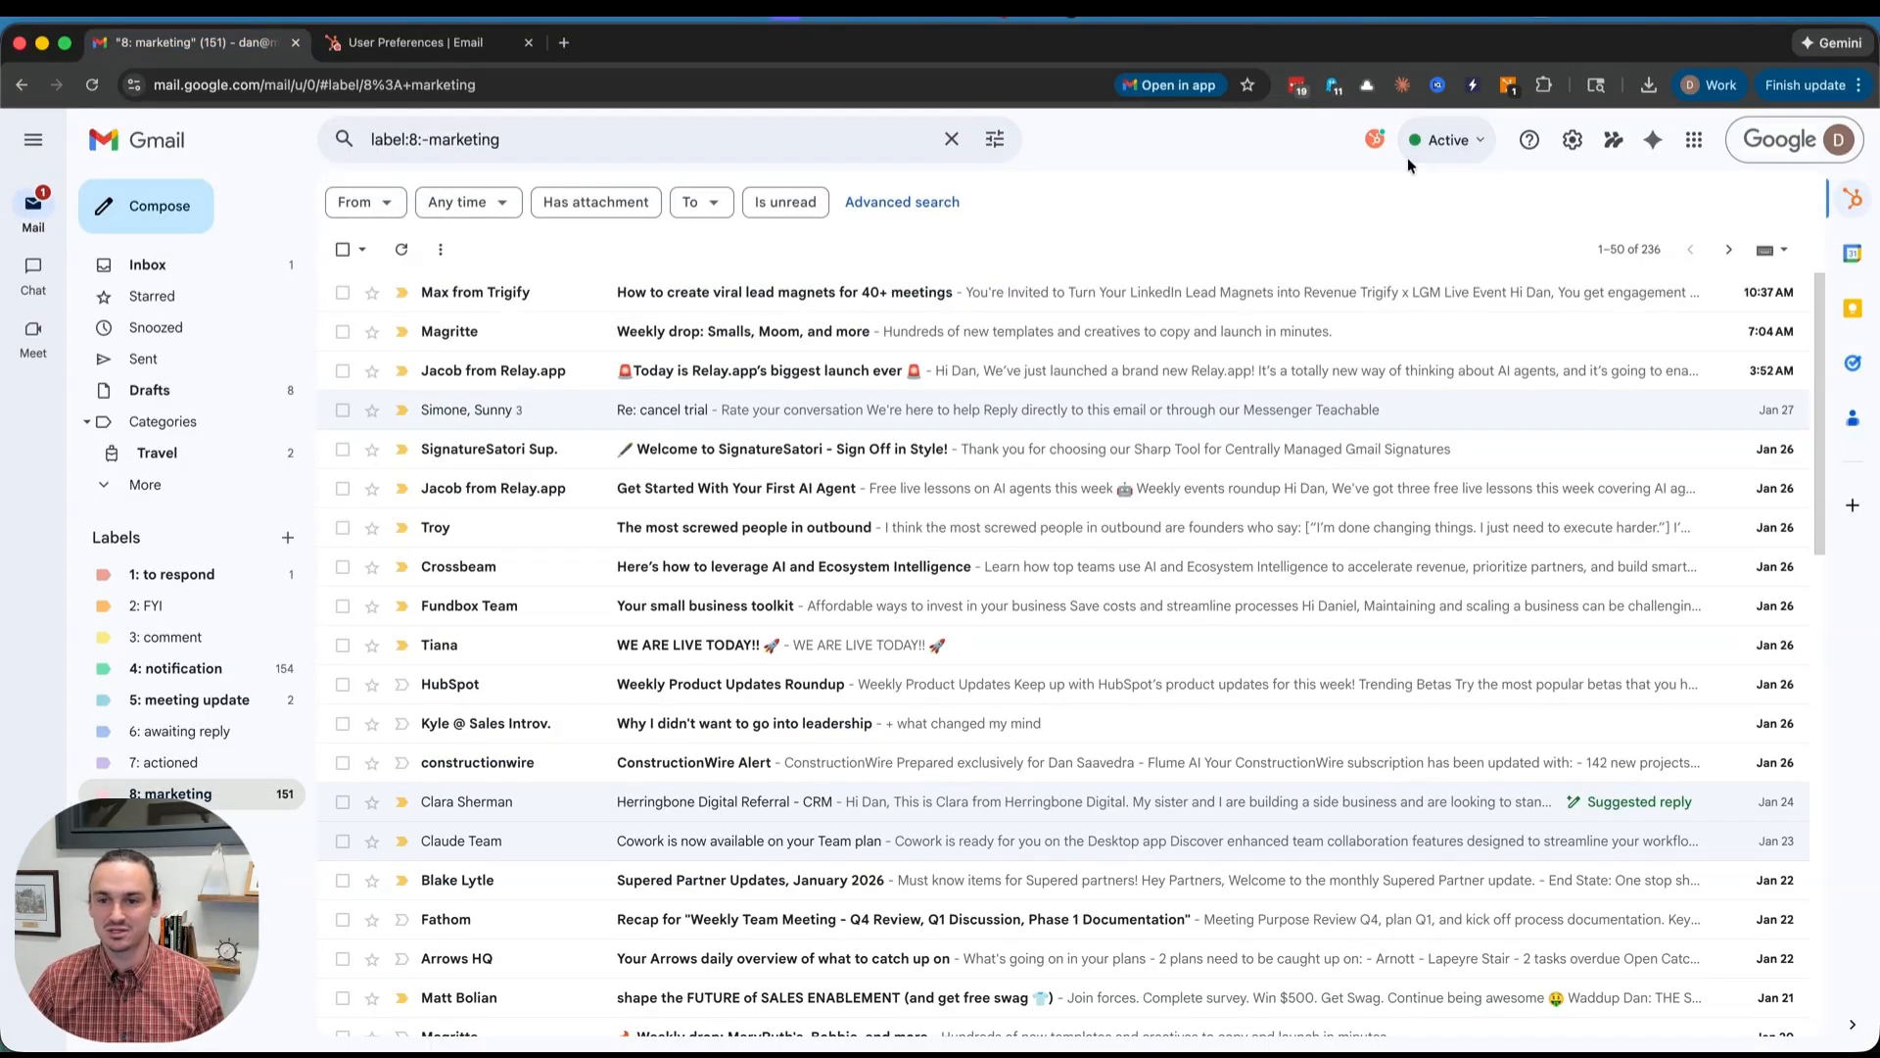
- Check the Chrome extensions list, then open the HubSpot extension settings showing the Sales Professional connection
click(1544, 84)
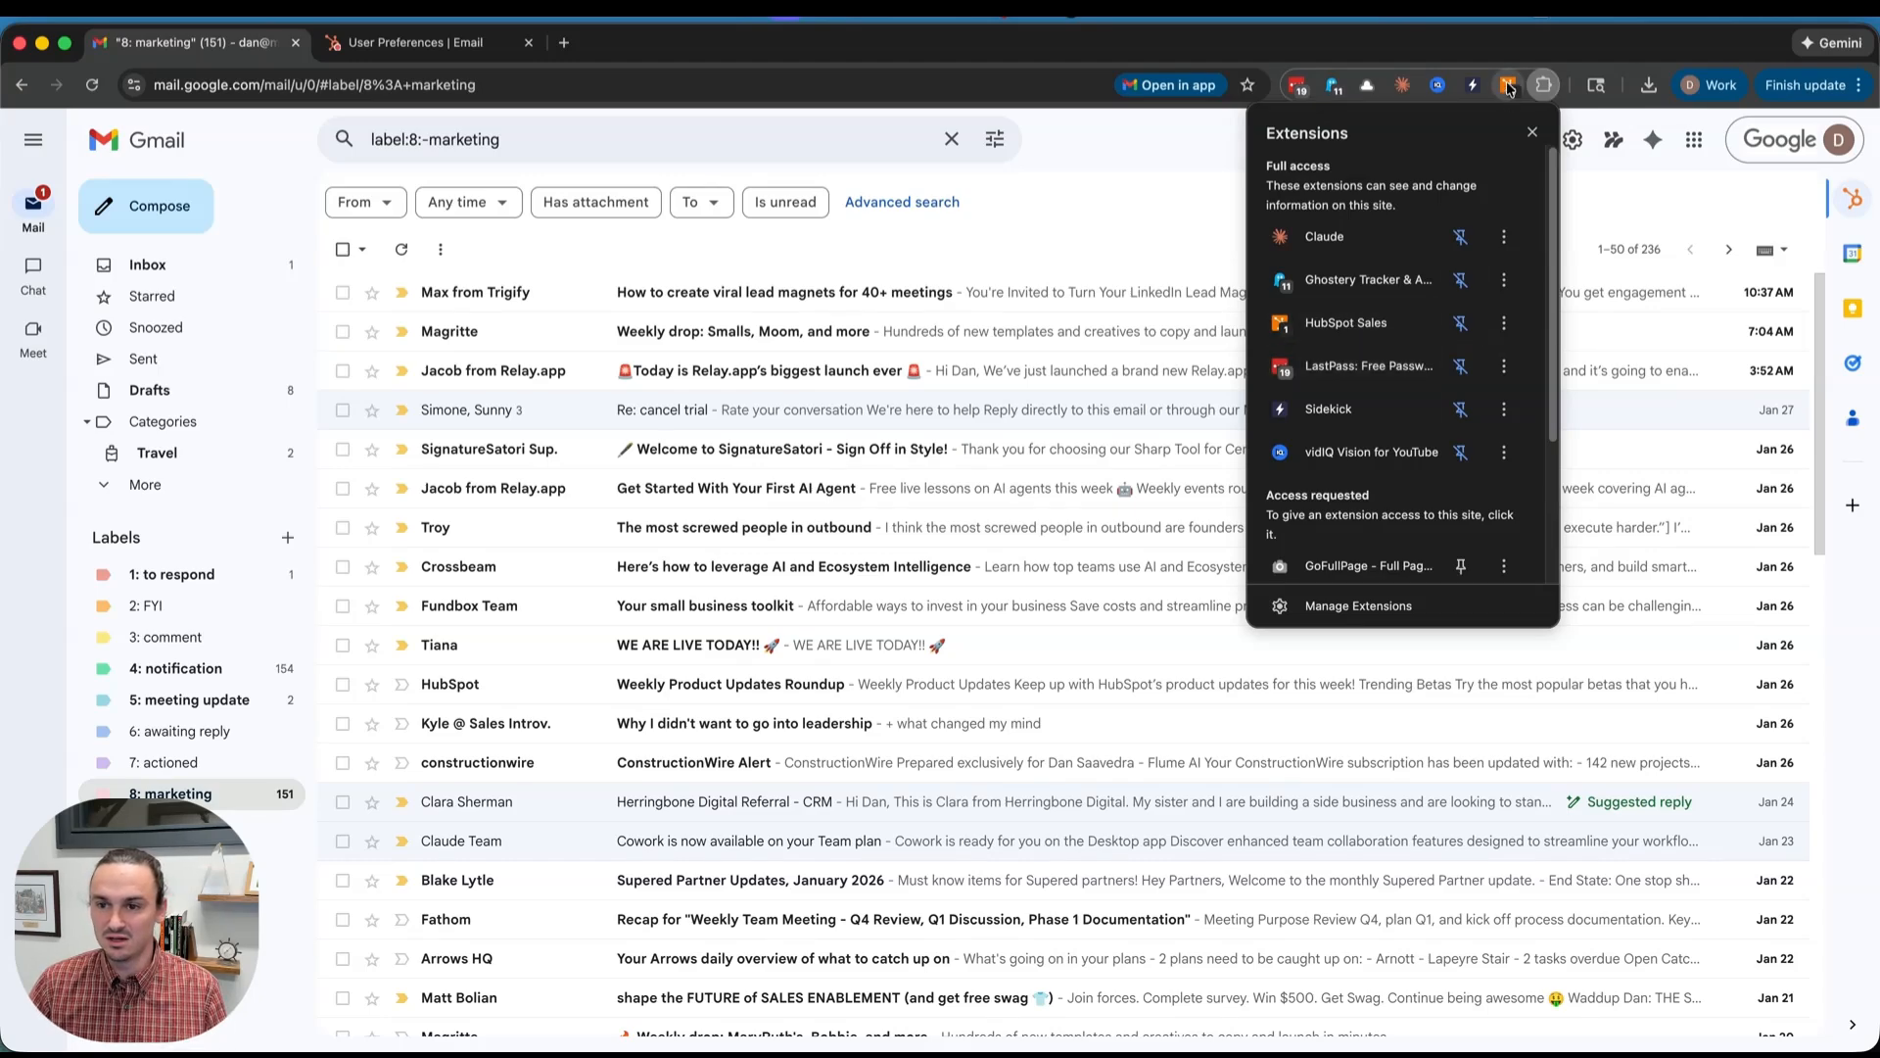
click(1511, 58)
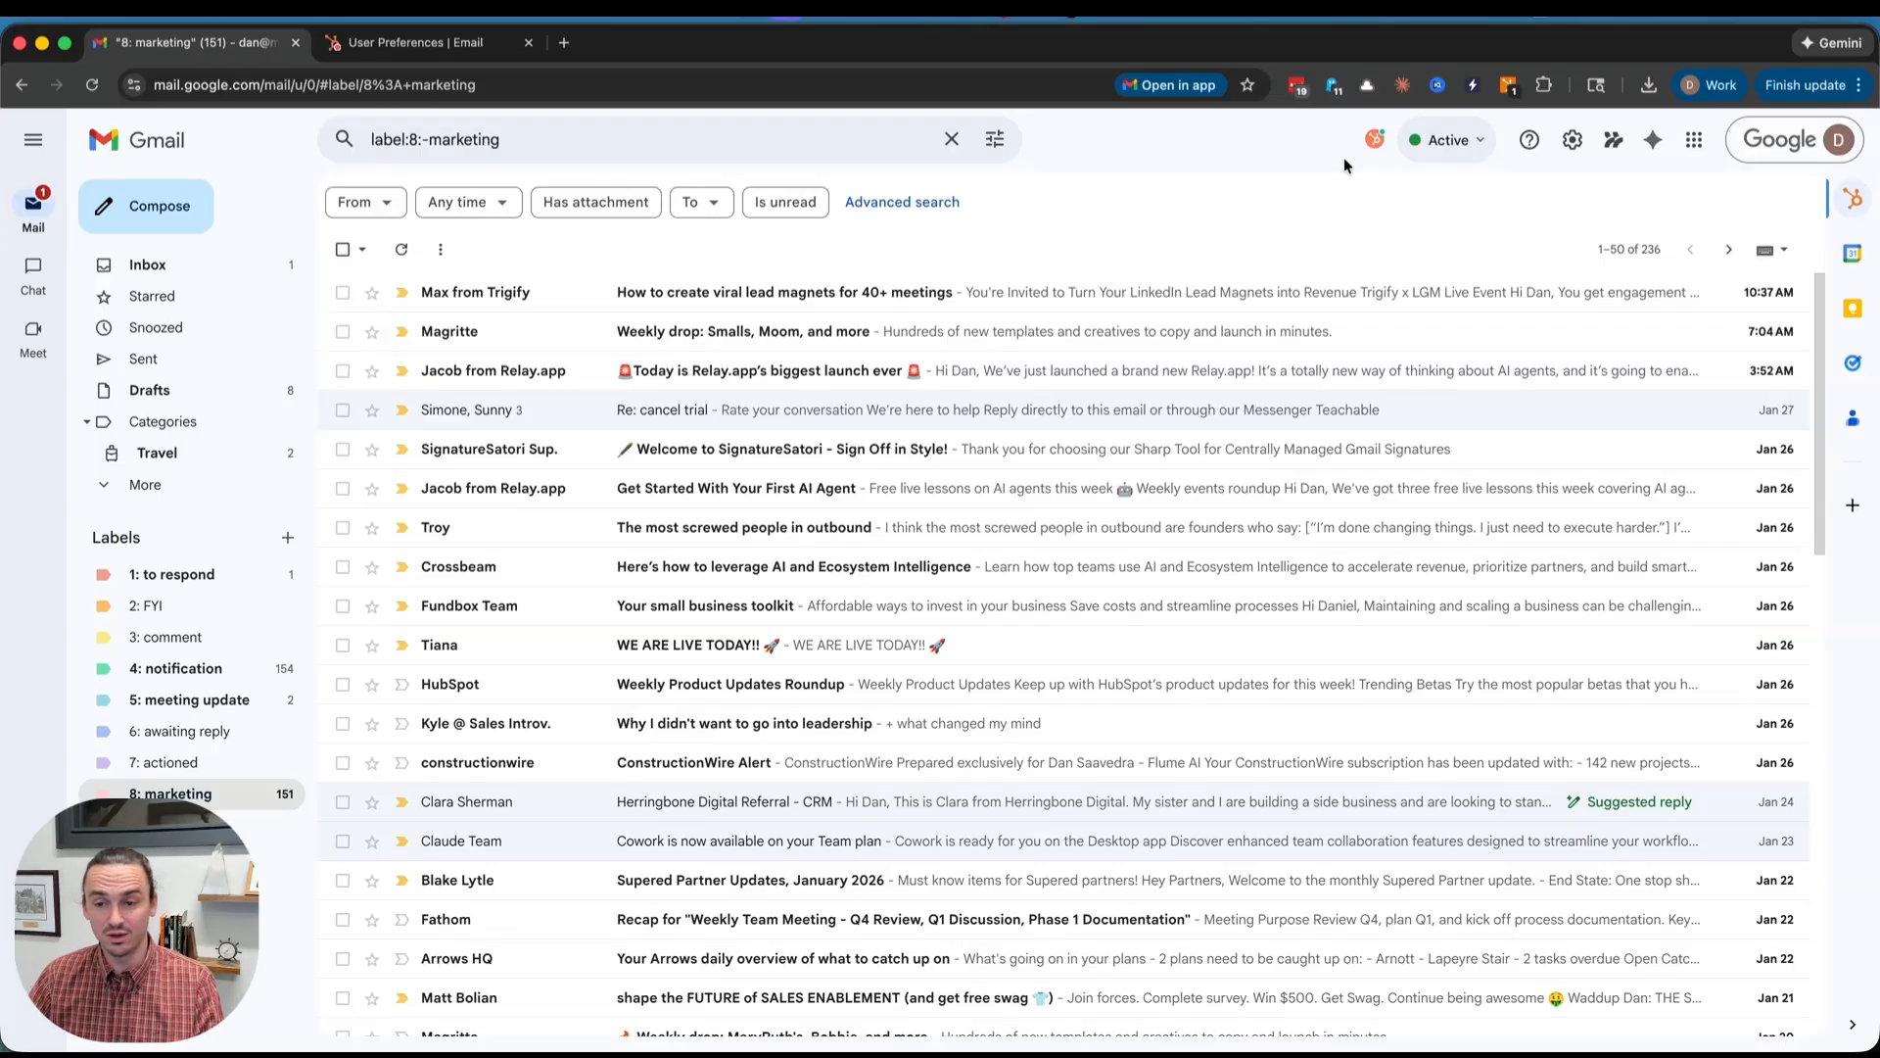
click(1371, 139)
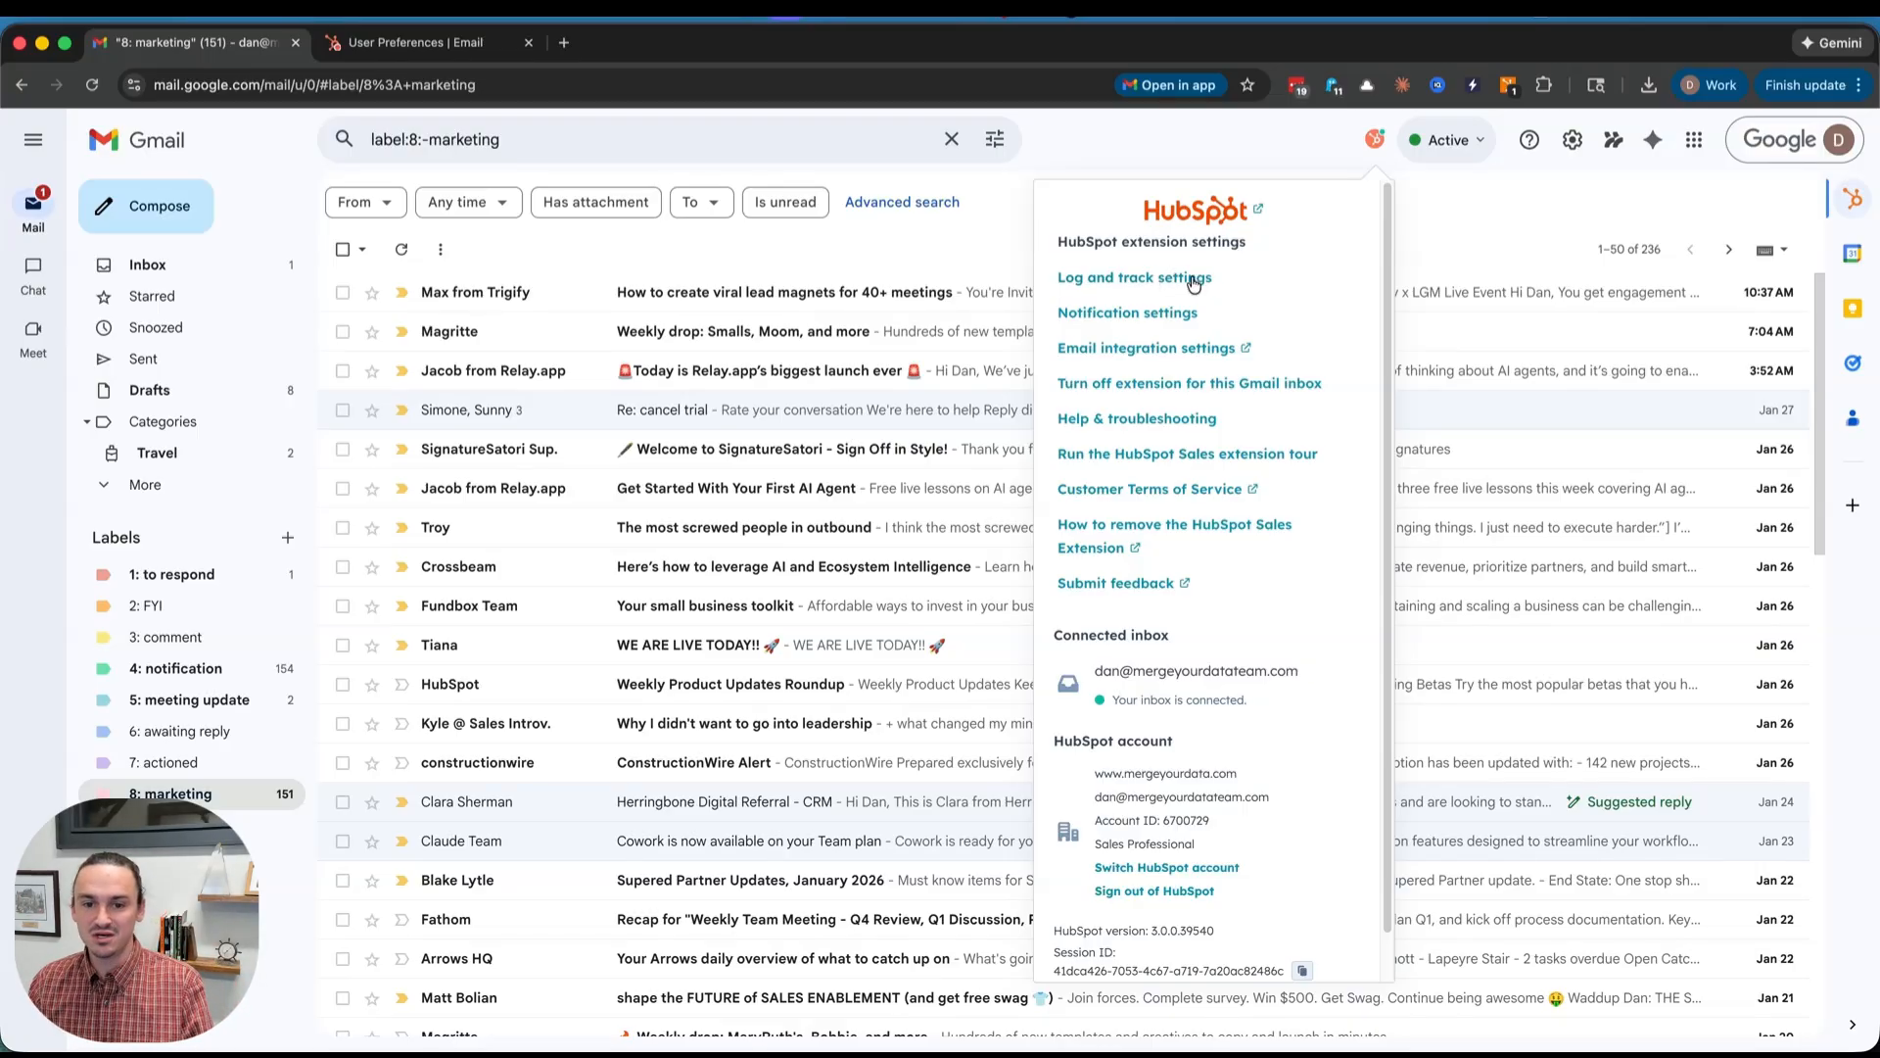
click(1127, 280)
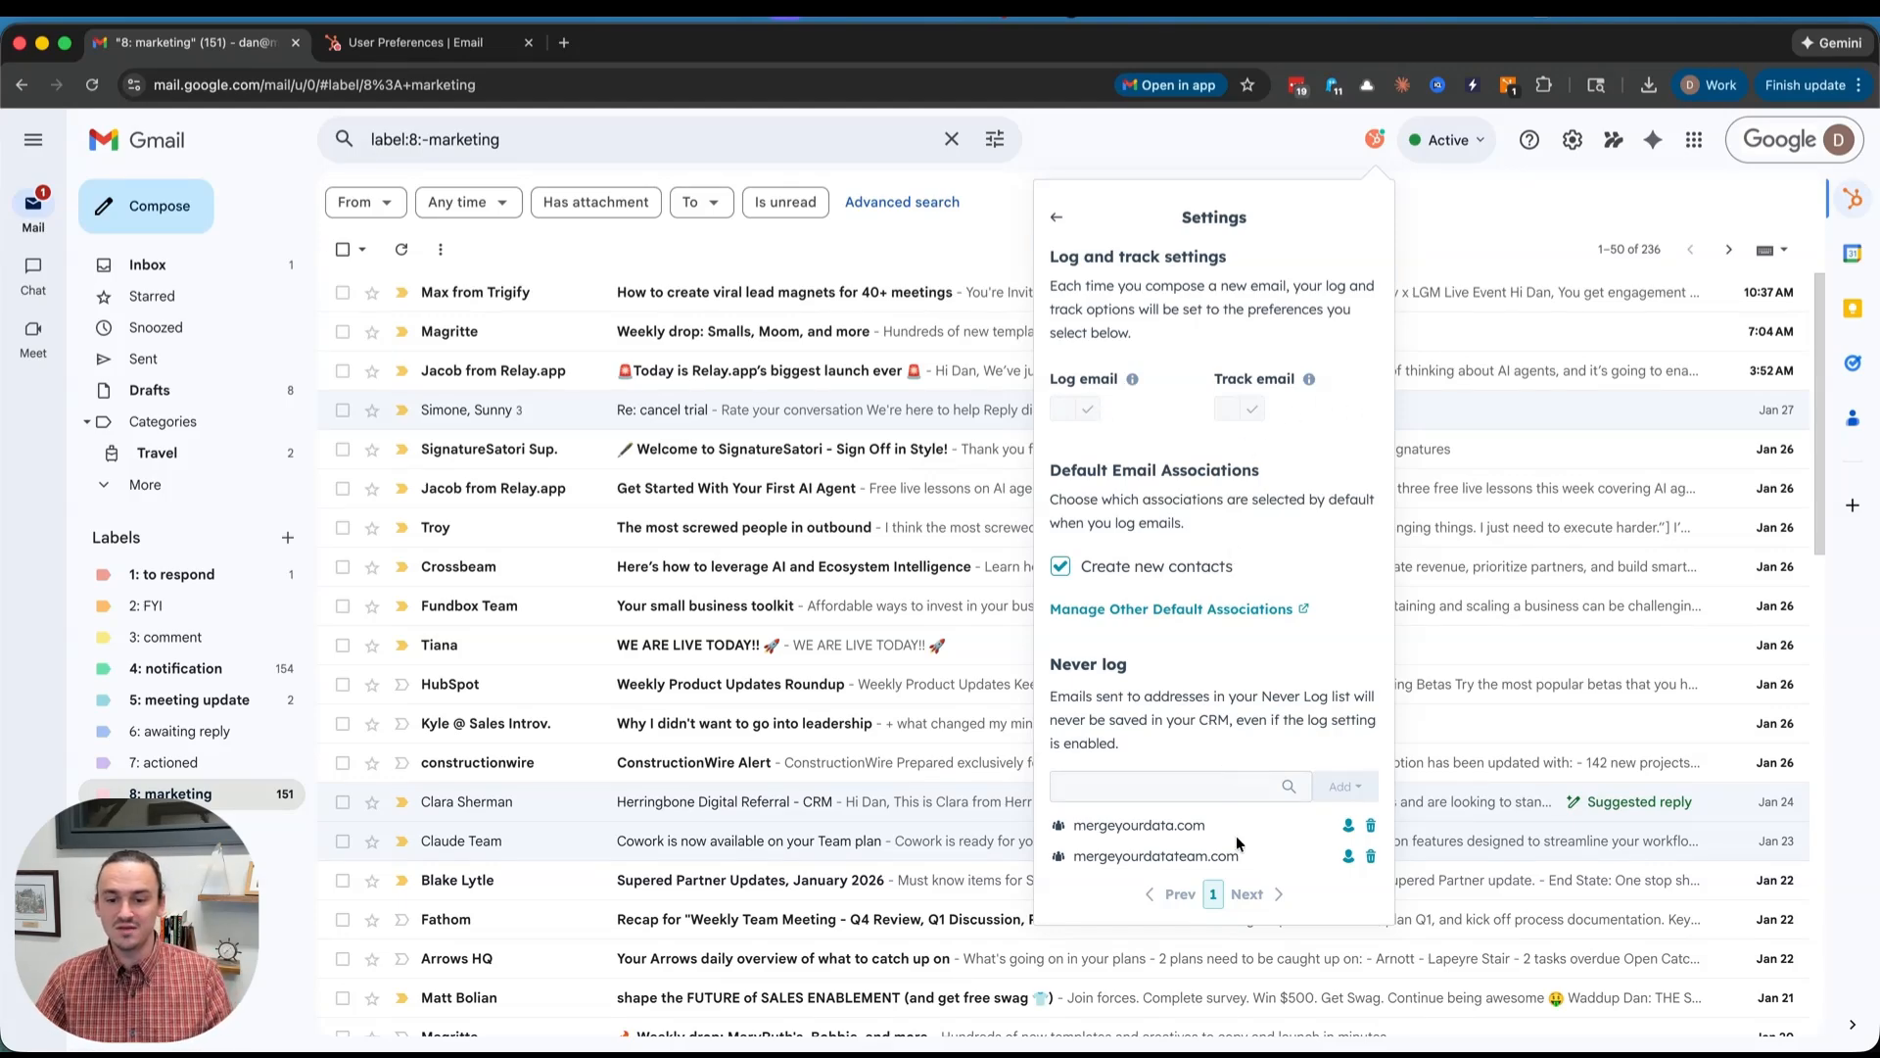
drag(1257, 862, 1074, 821)
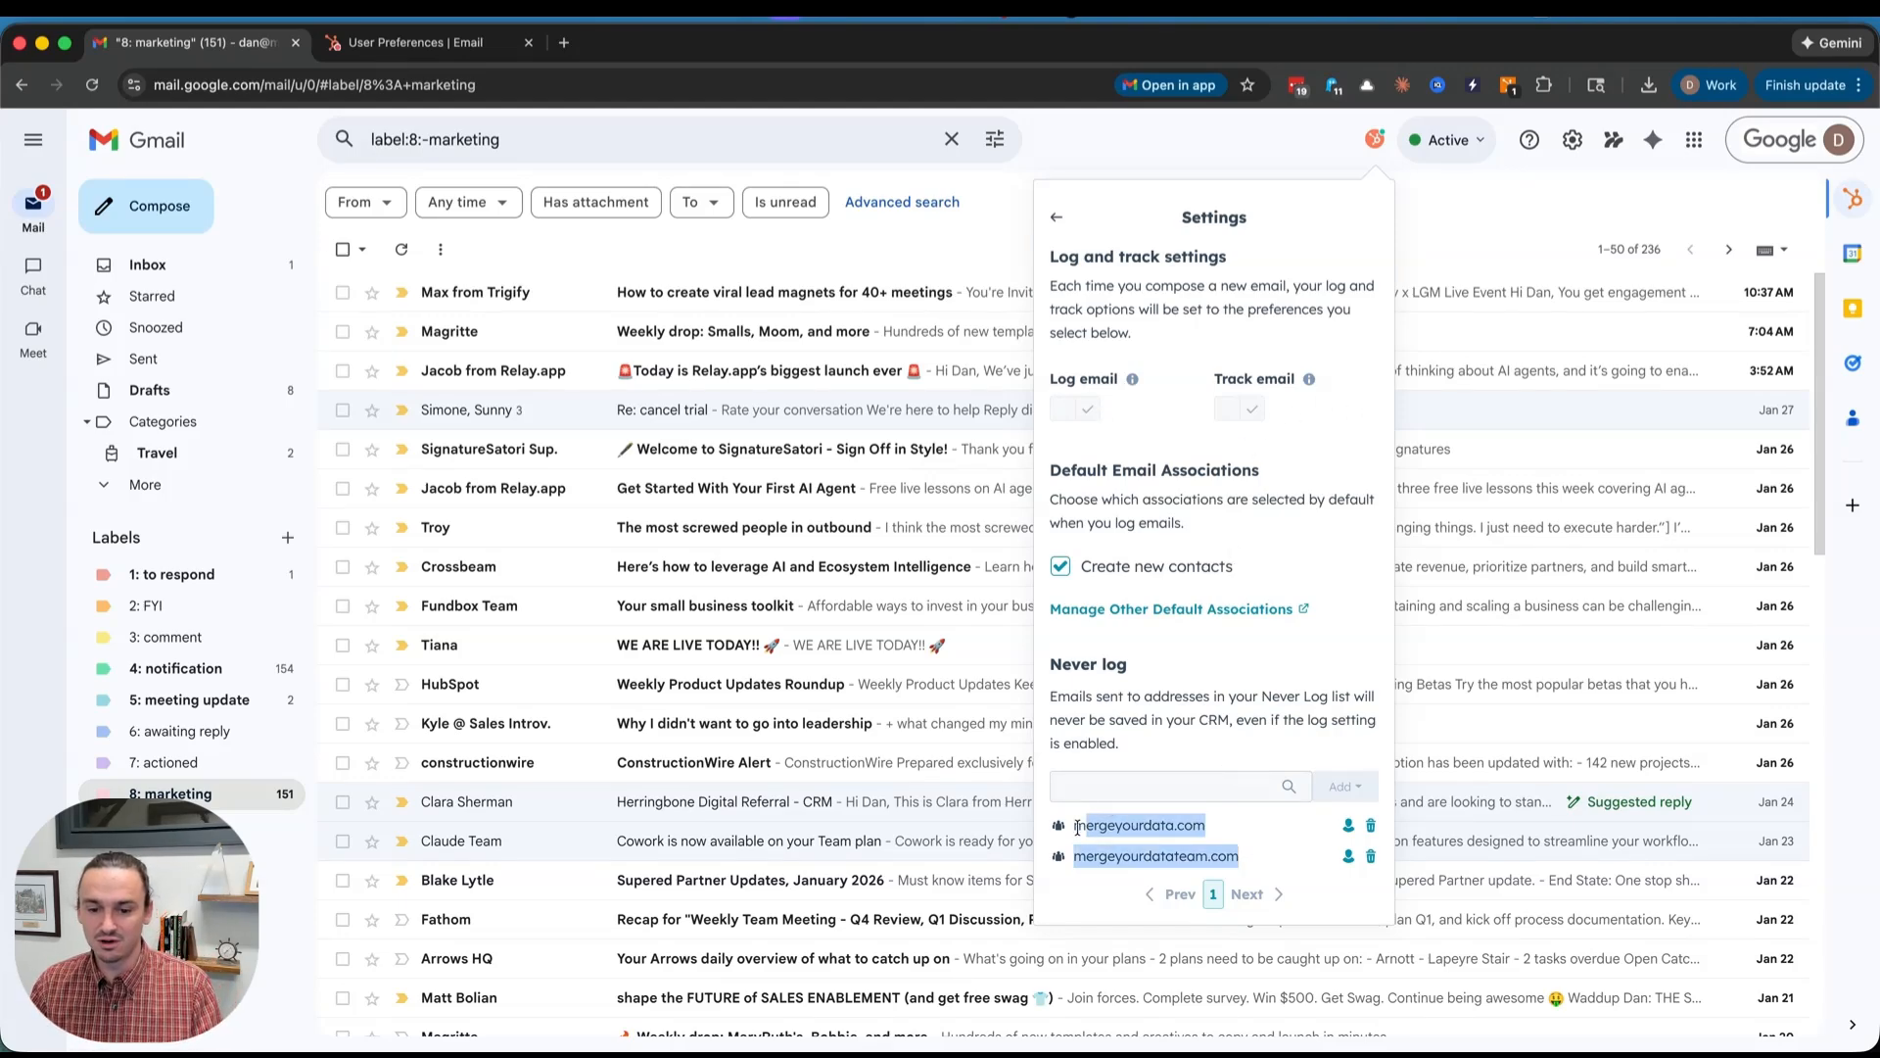
click(1189, 674)
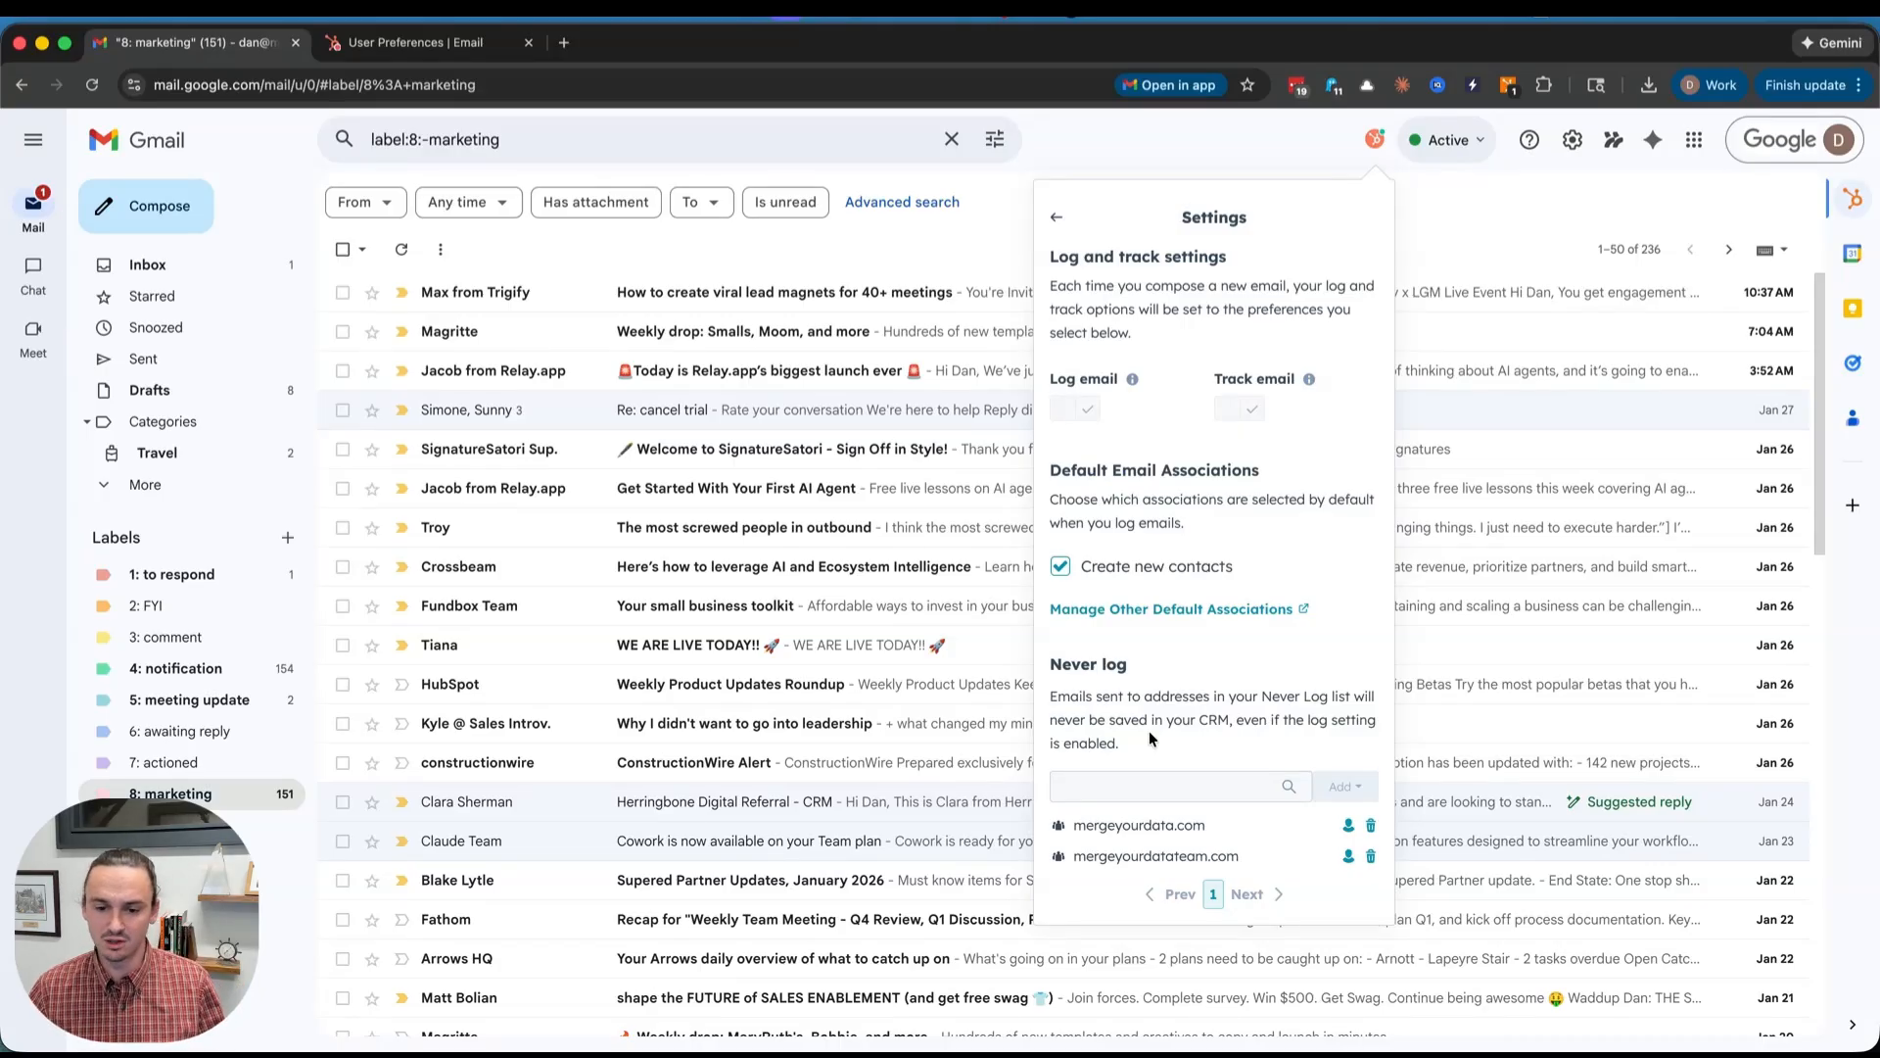
click(1375, 140)
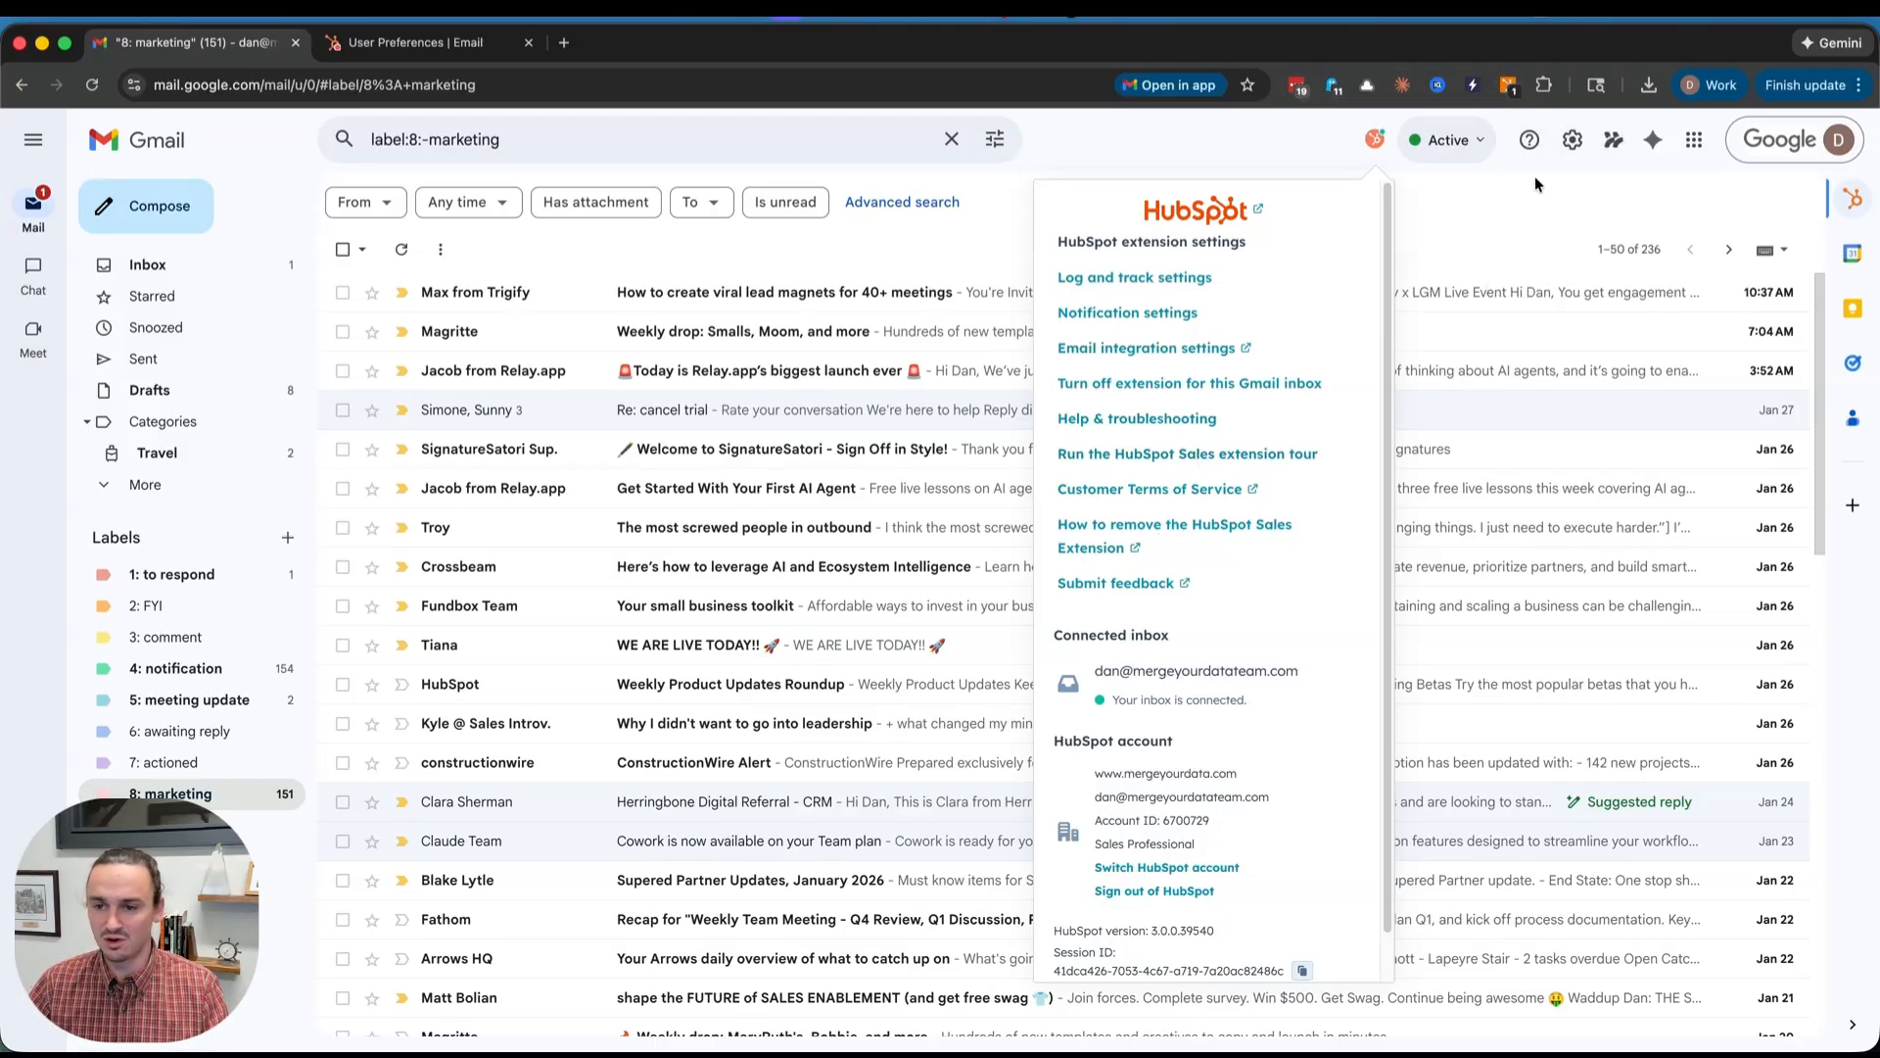
- Close the extension settings, view the HubSpot sidebar's contacts and tasks lists, then close the sidebar
click(1517, 215)
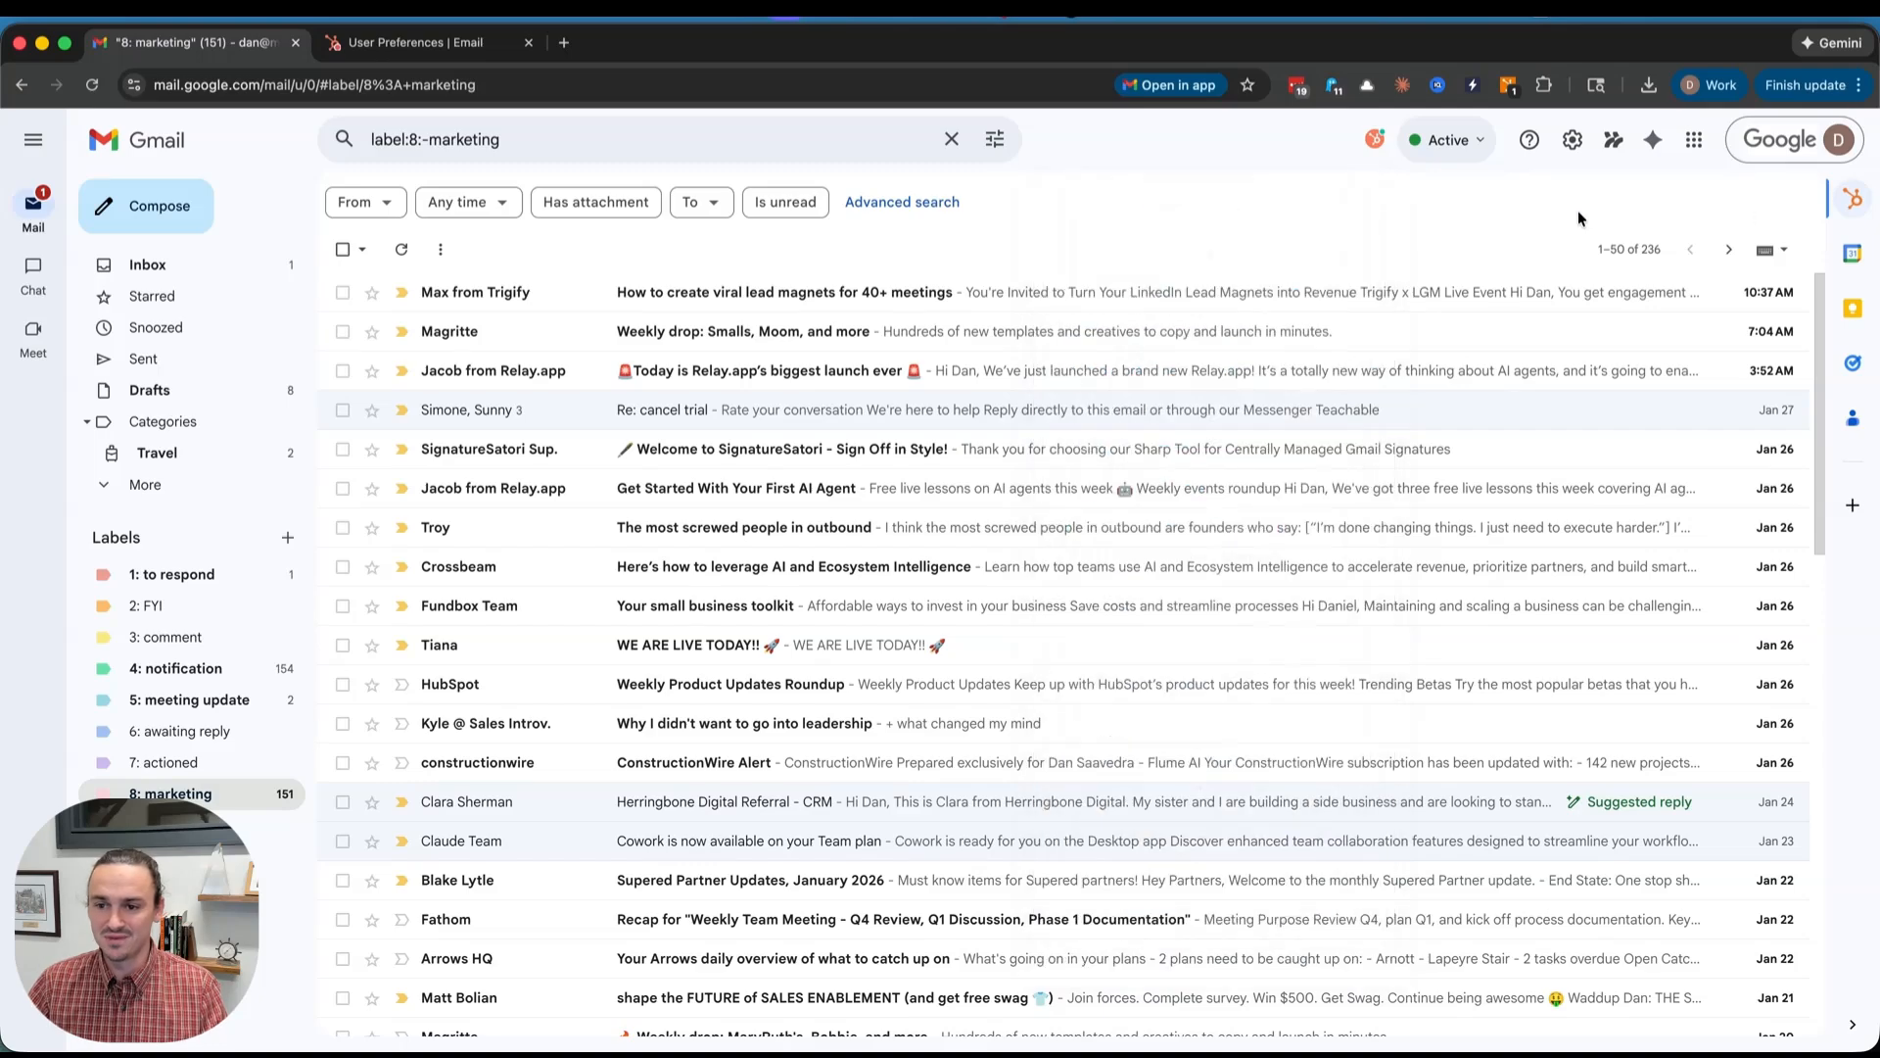
click(1842, 207)
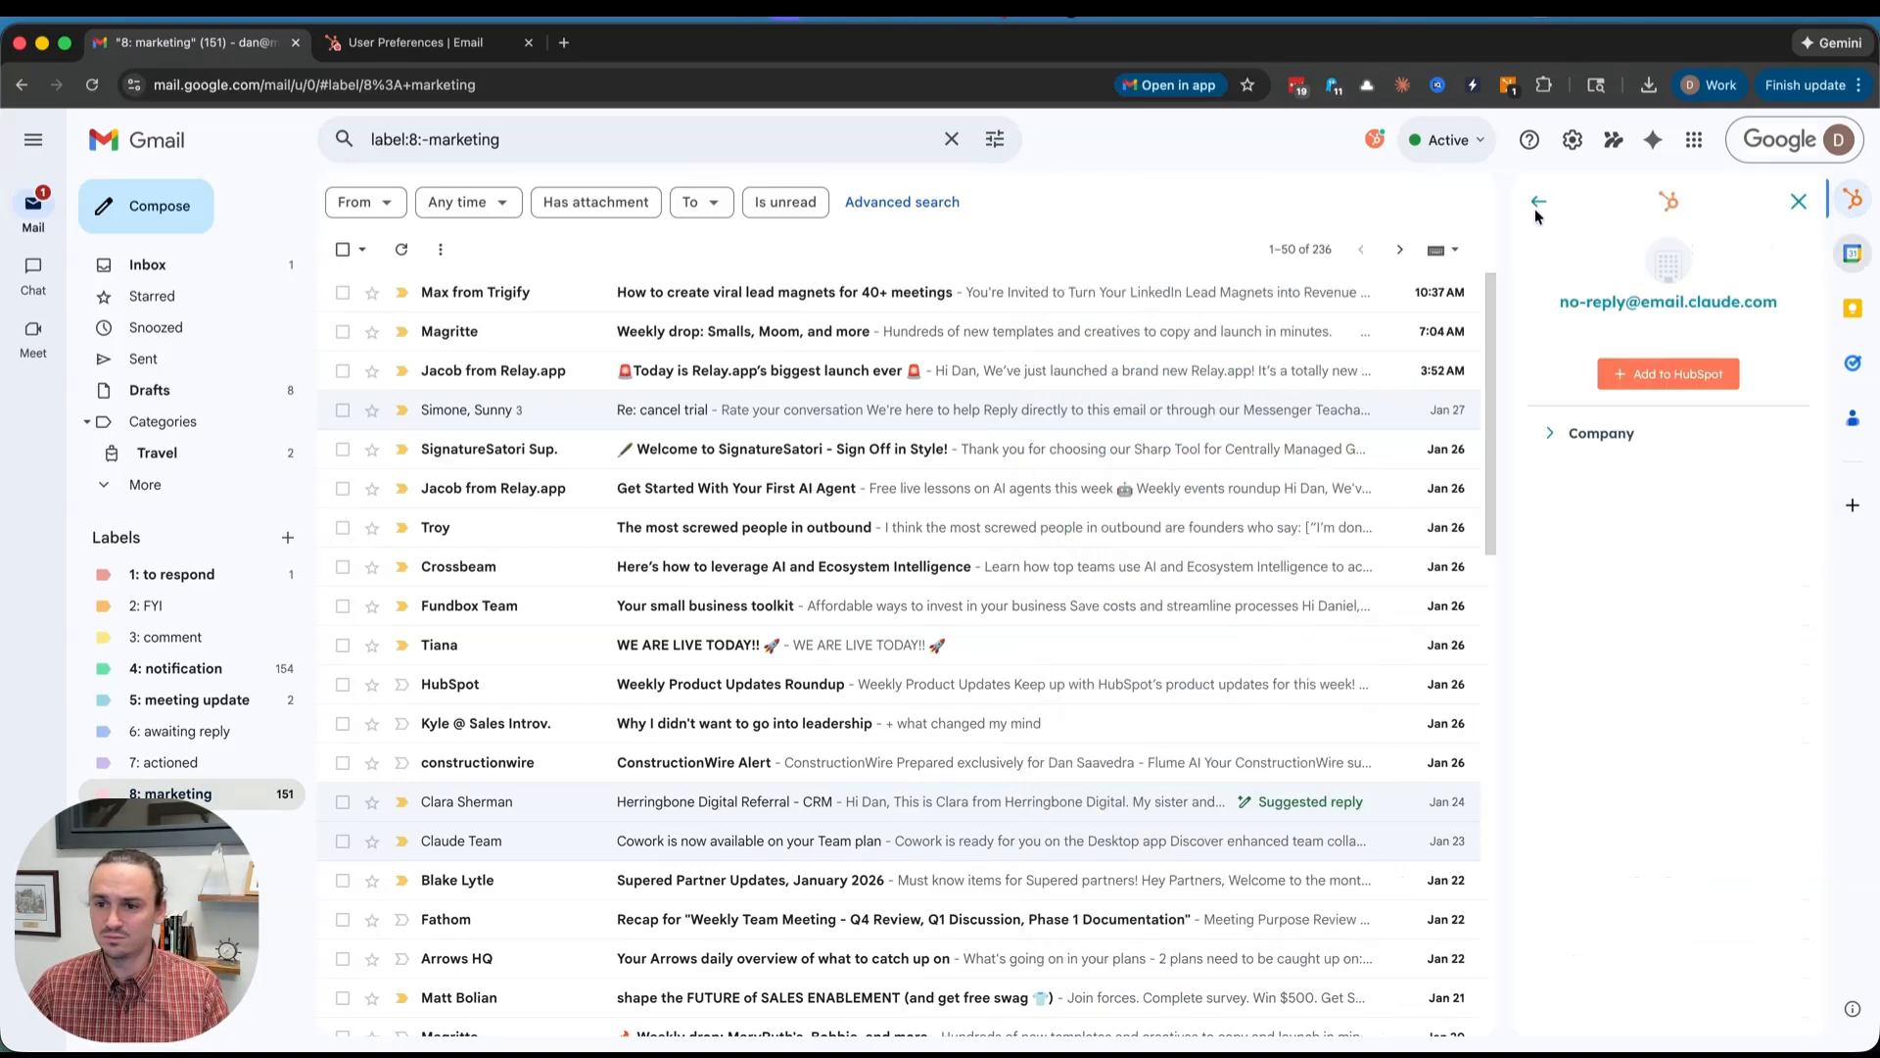
click(1537, 203)
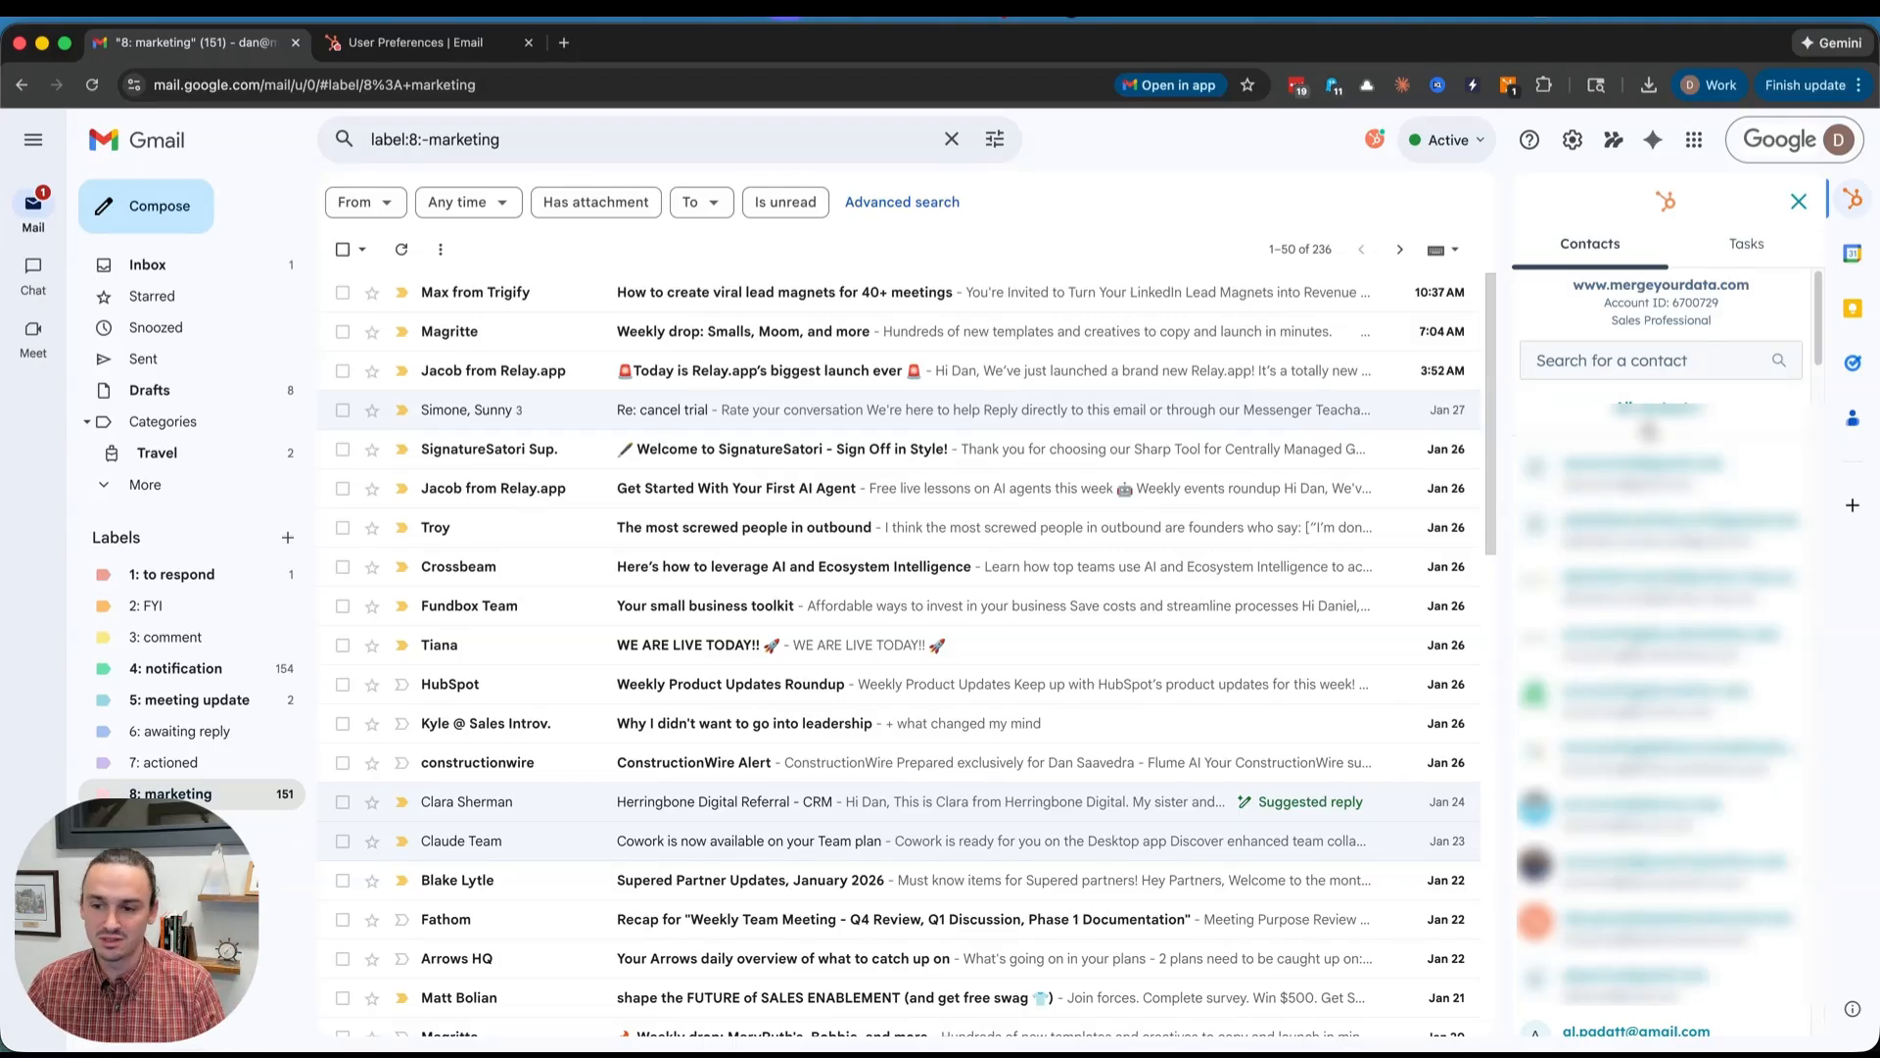
click(1745, 243)
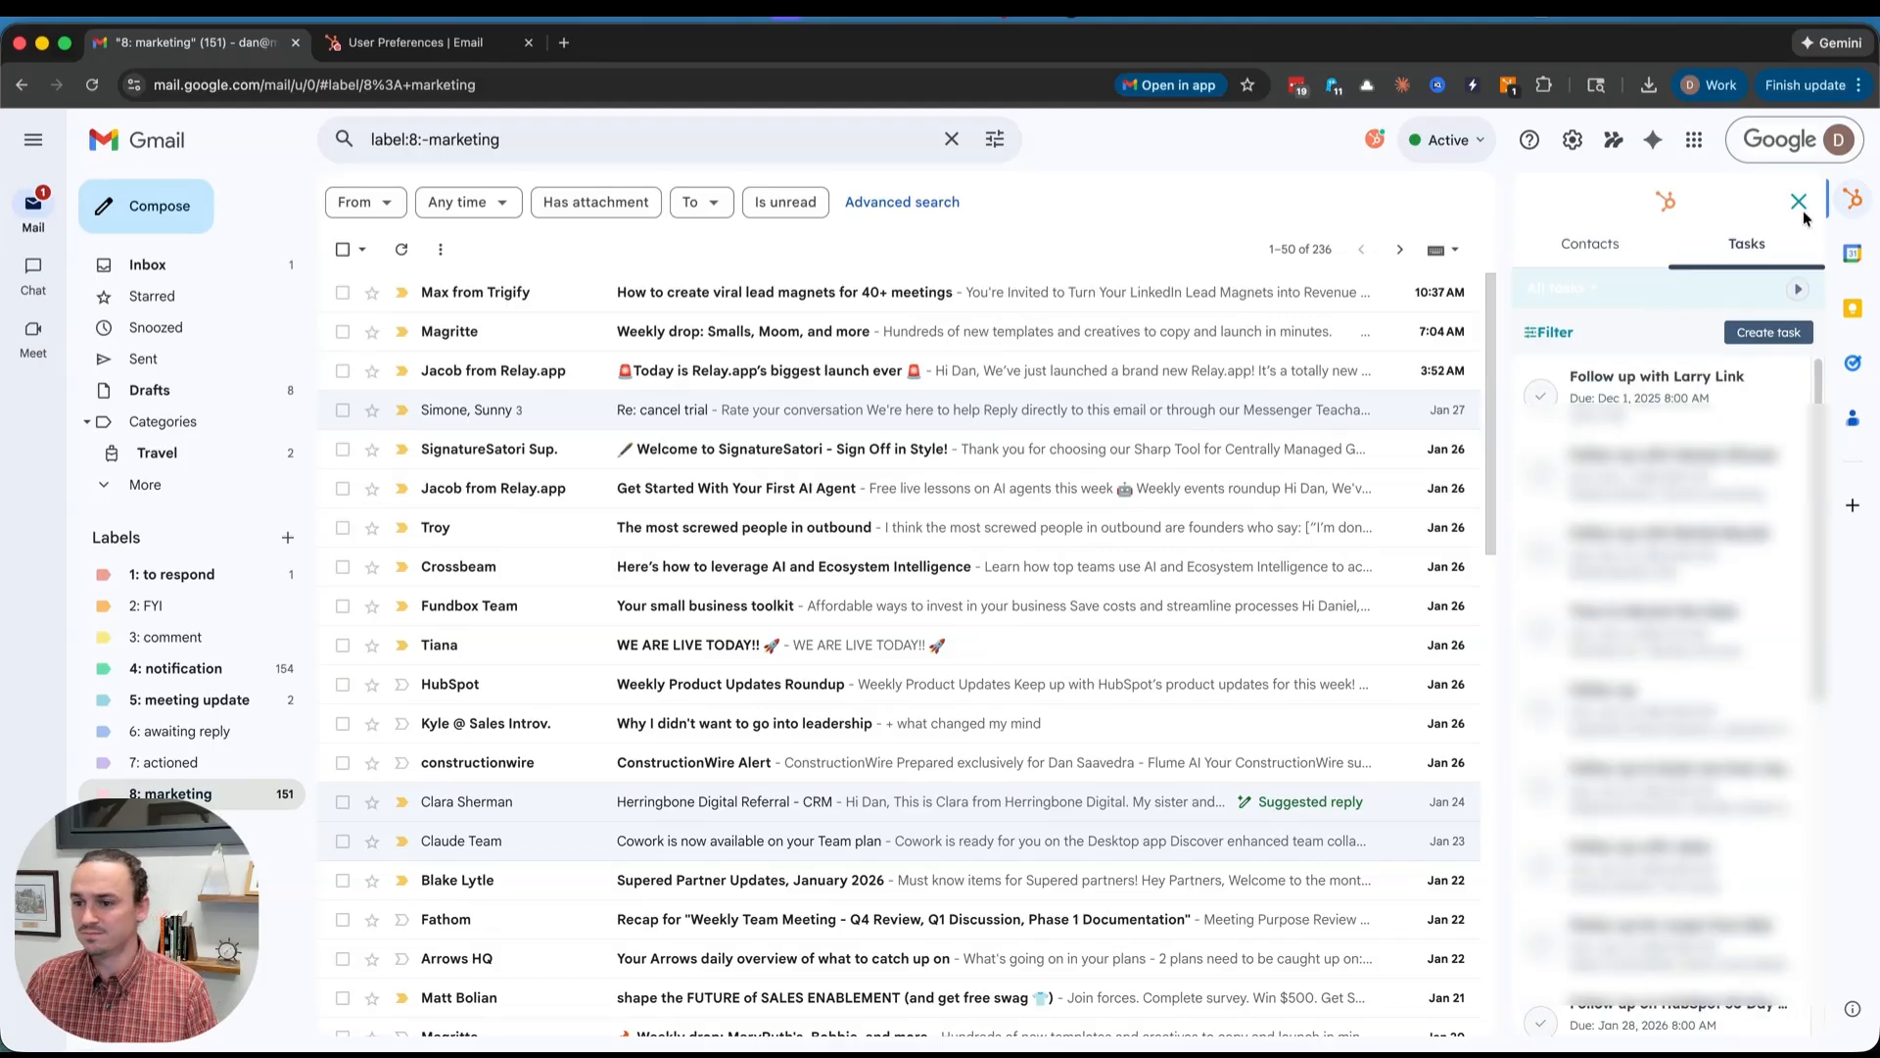
click(1853, 200)
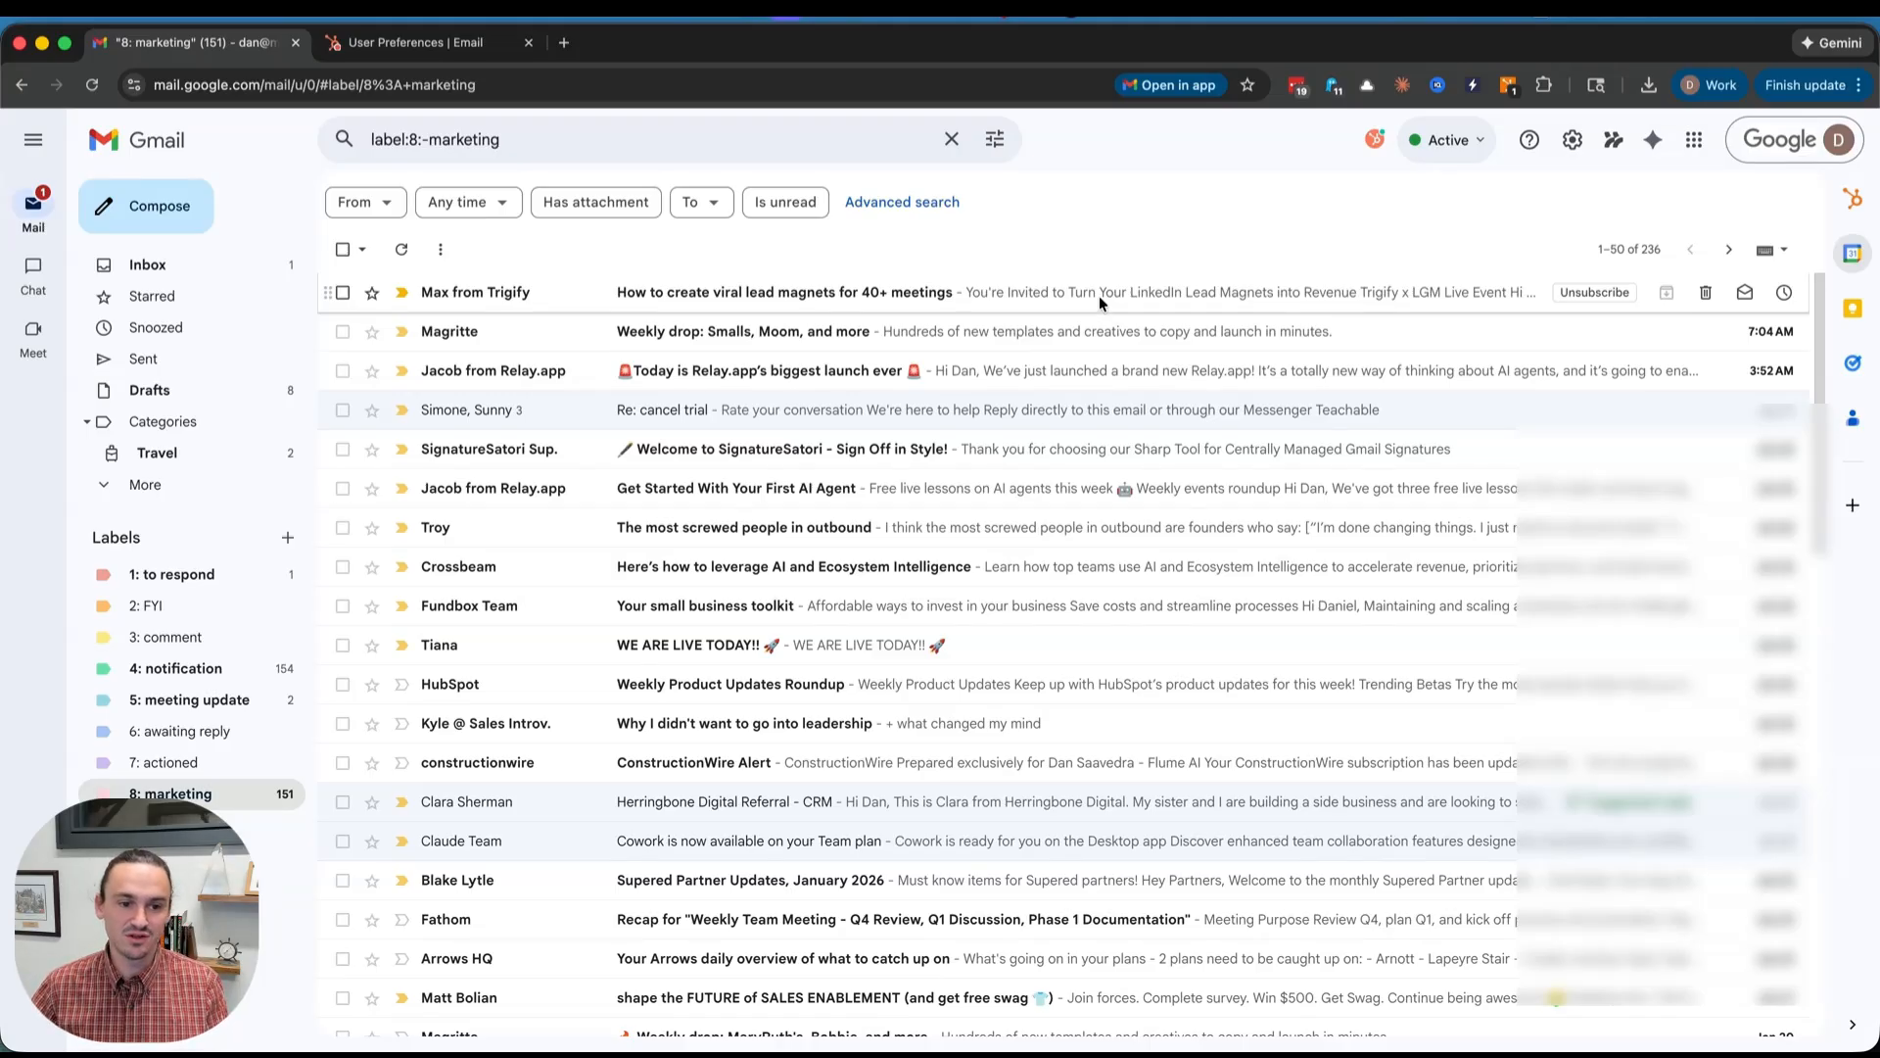
- Open the Re: cancel trial thread and expand the sender's Teachable company details in the HubSpot sidebar
click(520, 409)
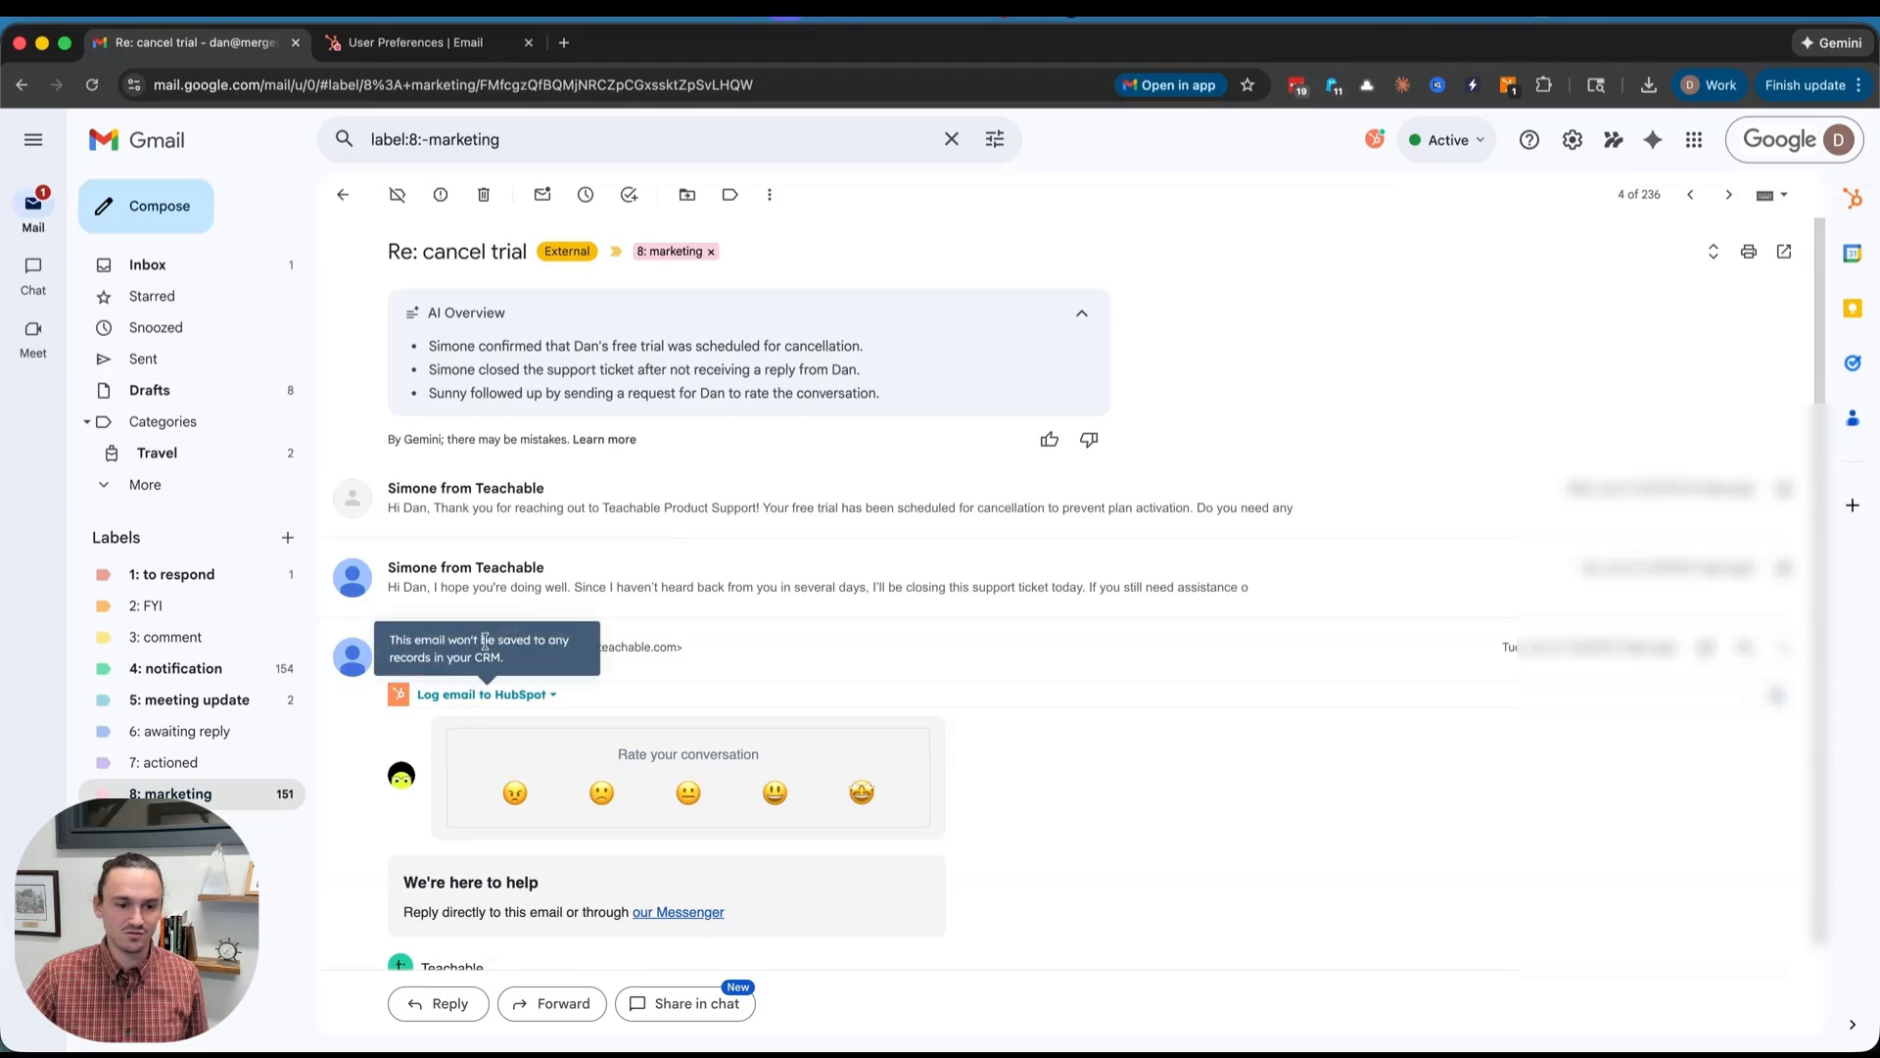
click(1849, 215)
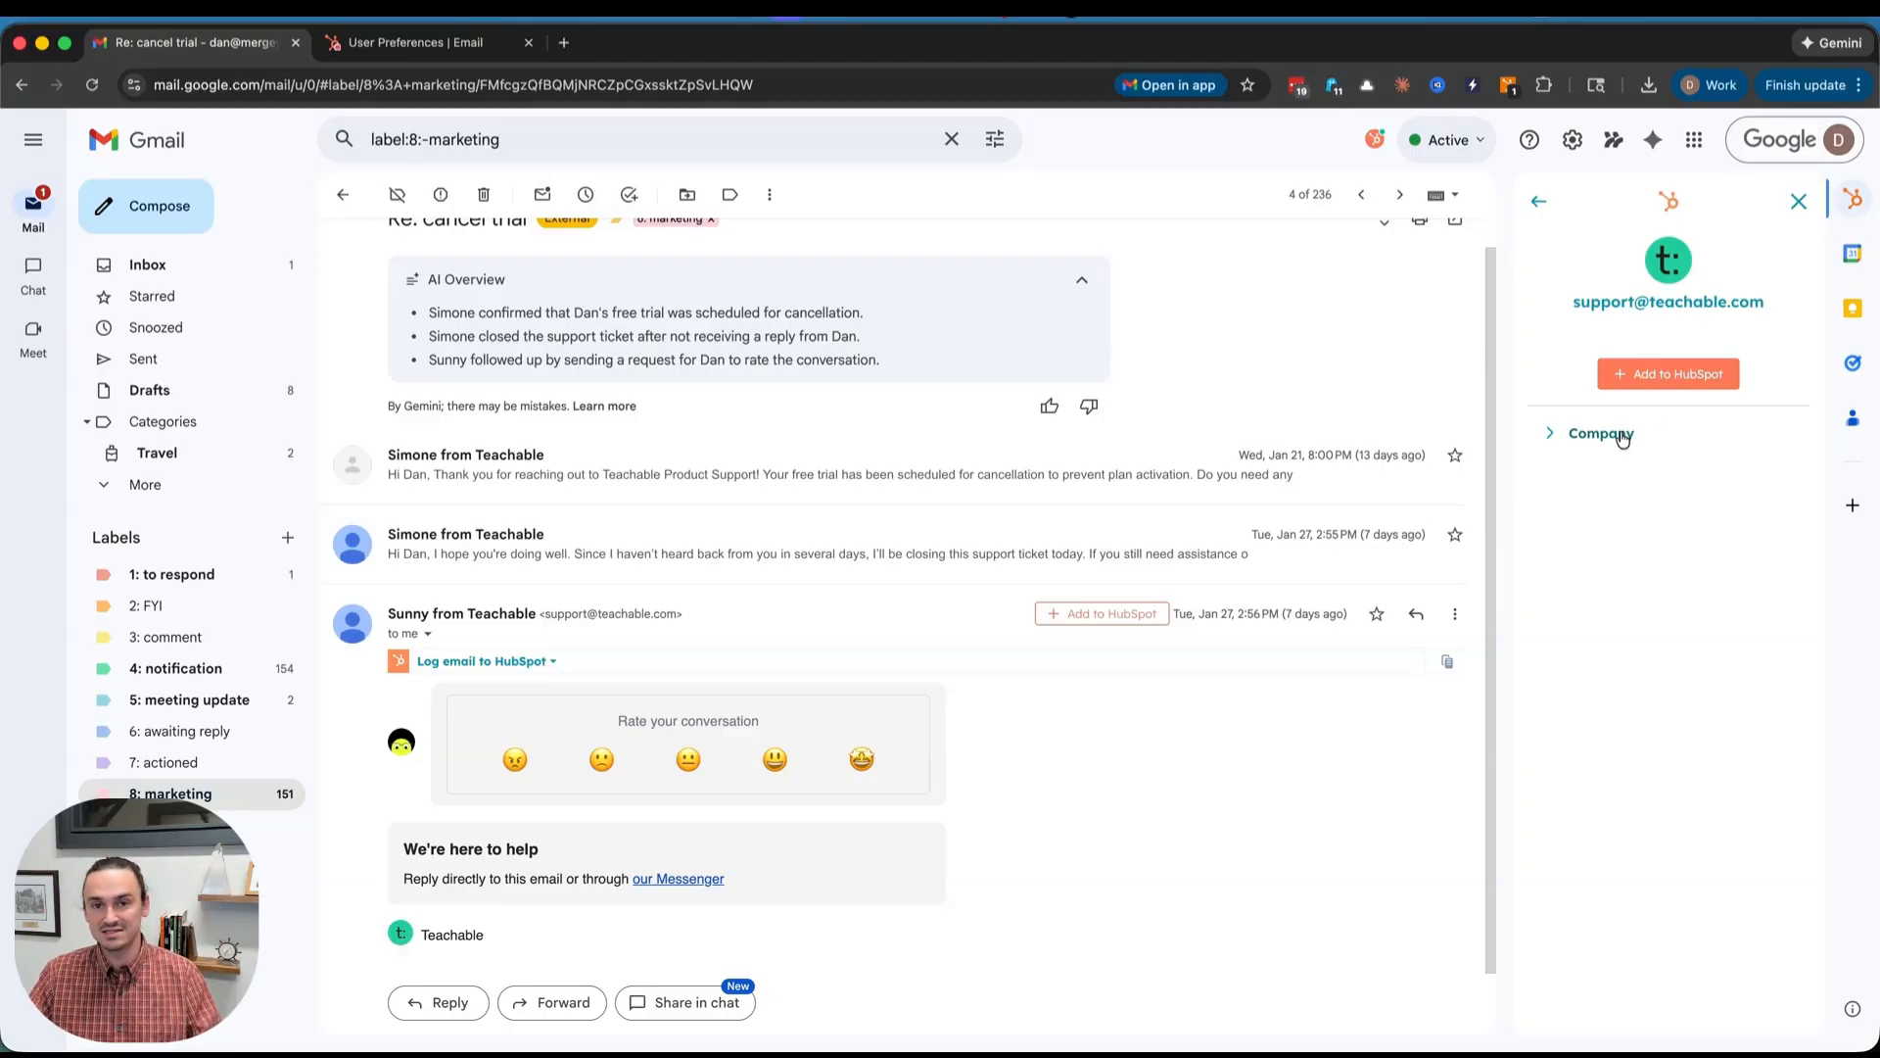
click(1637, 967)
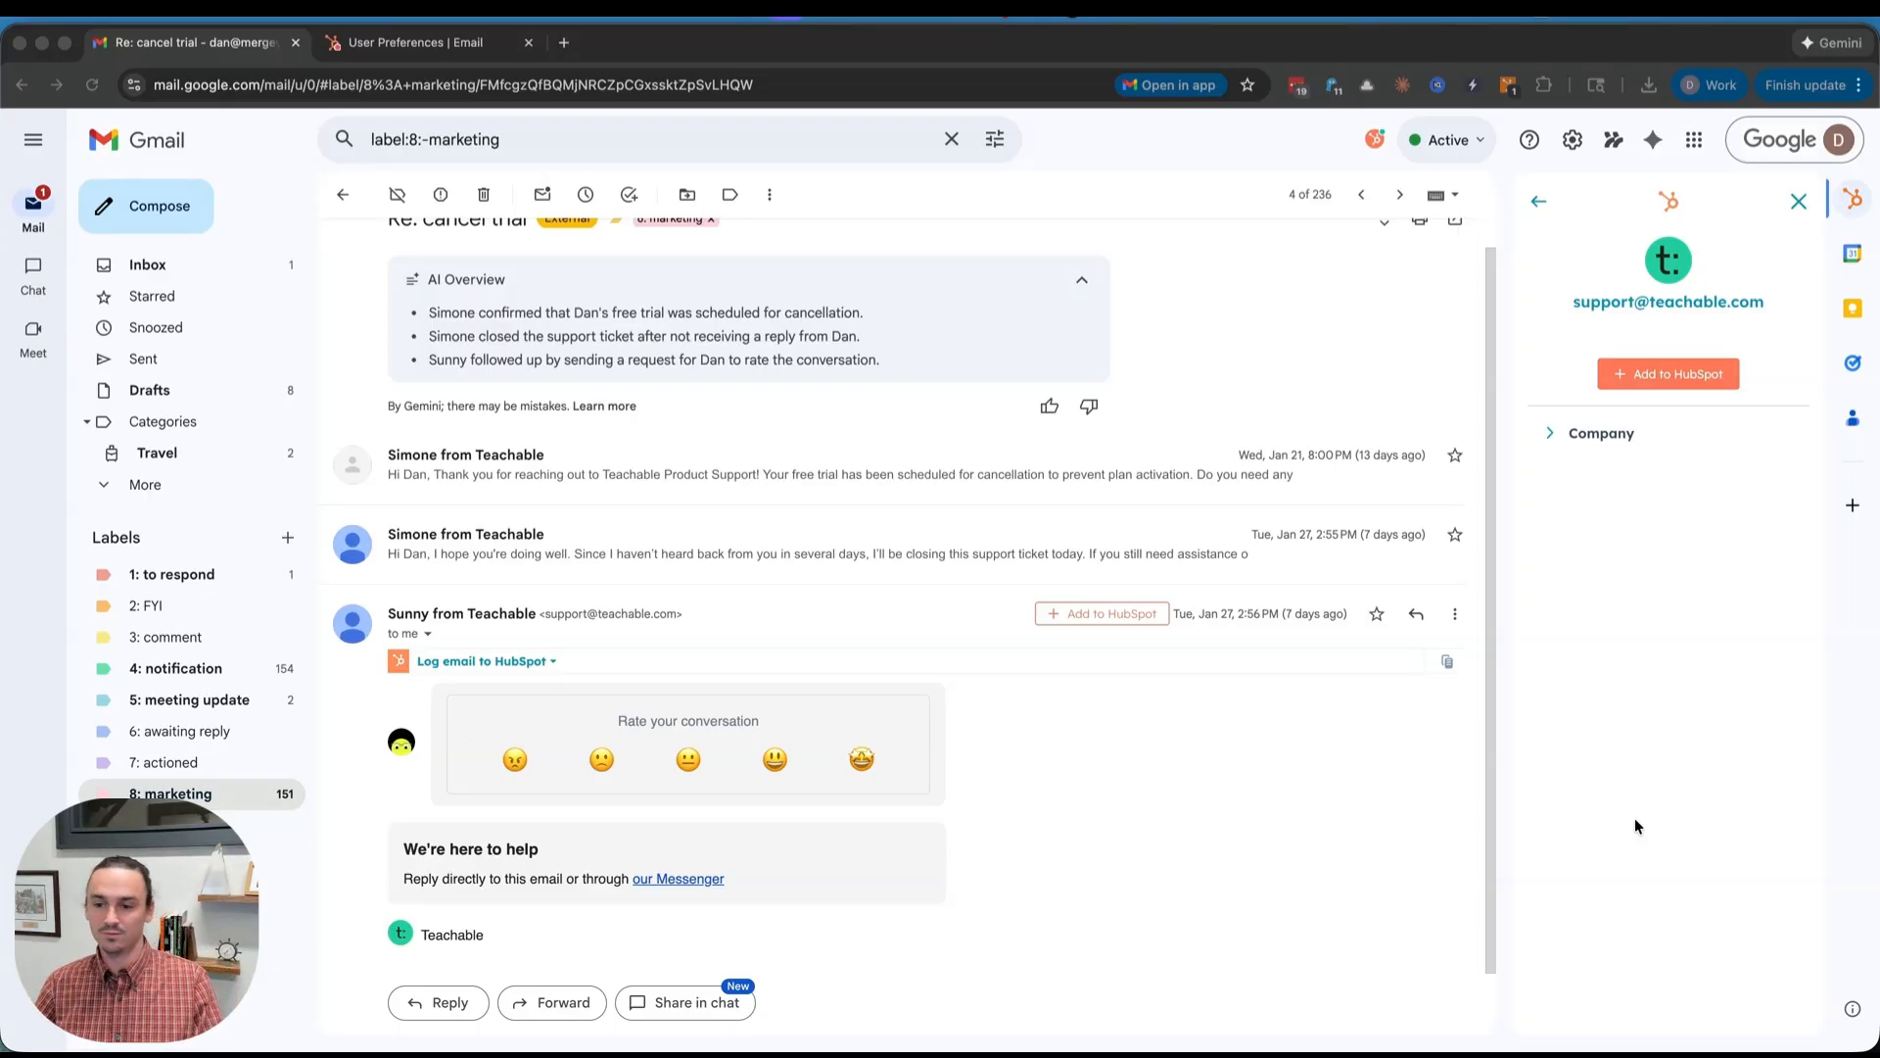
click(1614, 434)
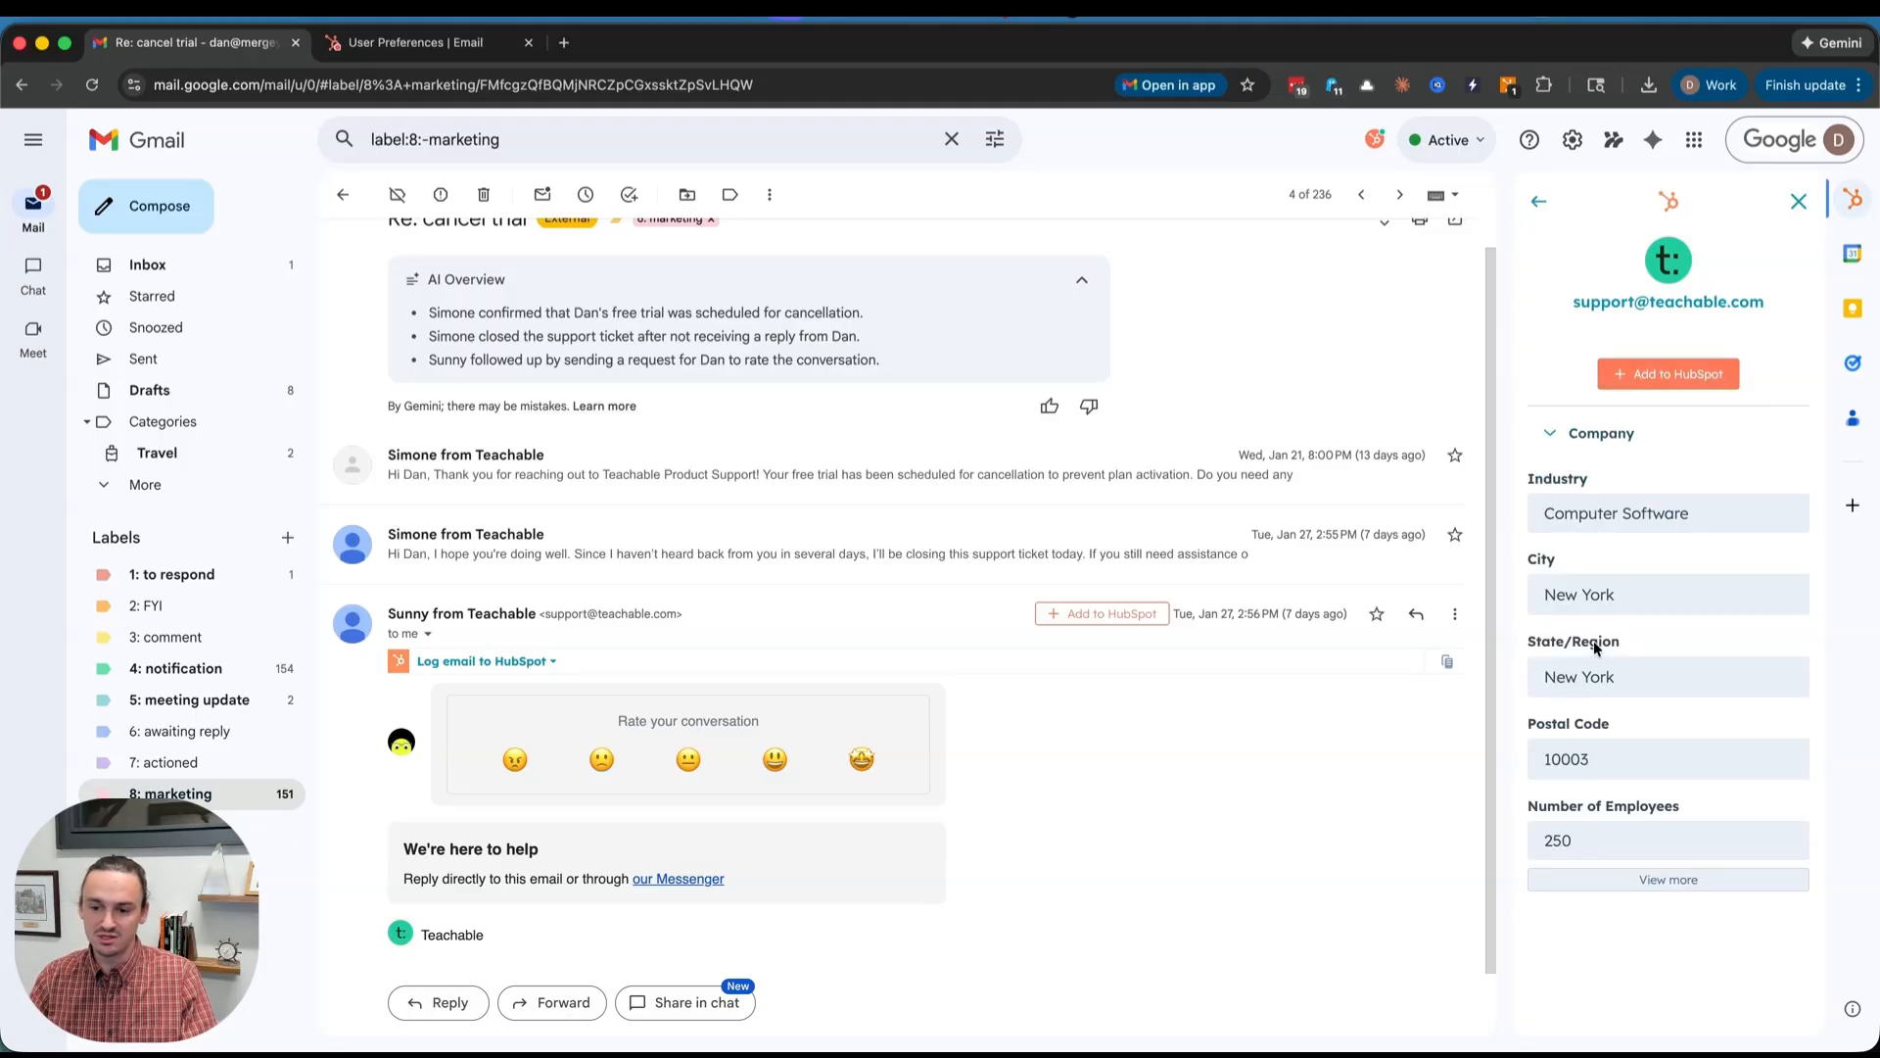
- Review the Create Contact form for the sender, then start a blank New Message draft
click(1655, 374)
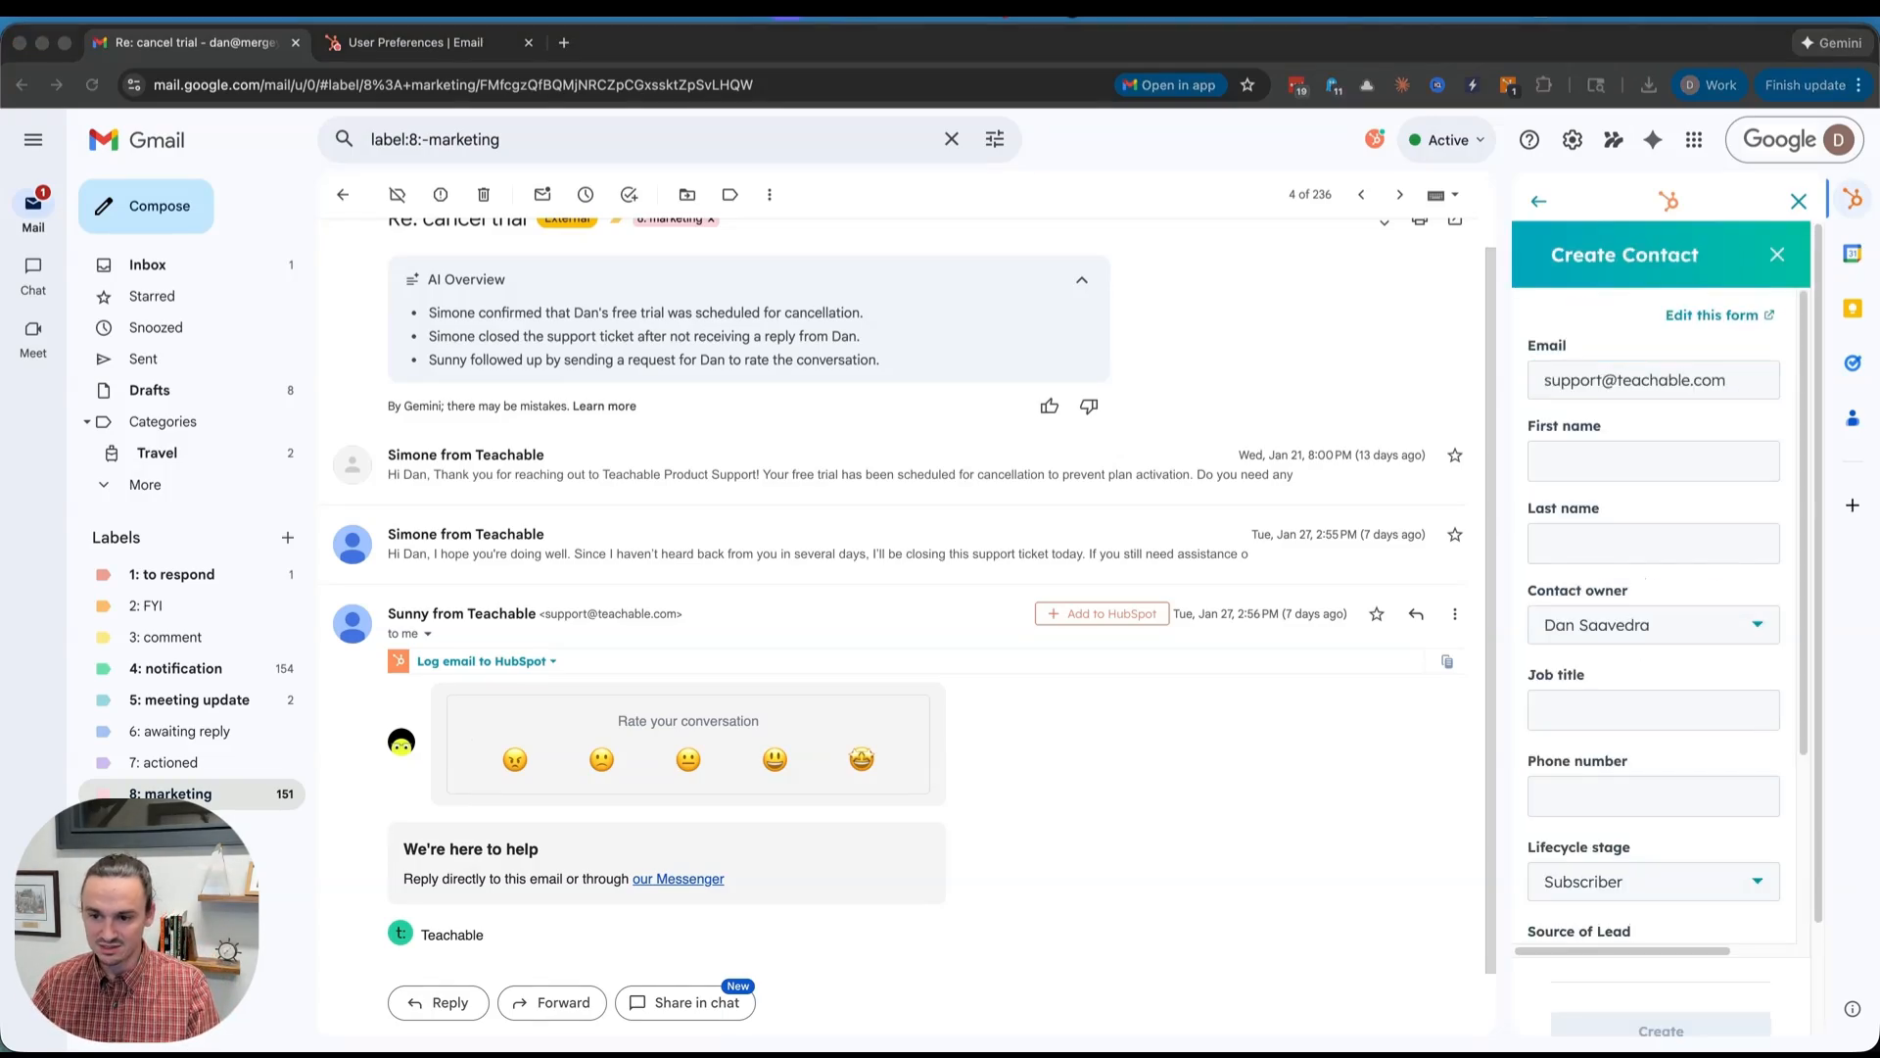
scroll(1554, 660, down, 3)
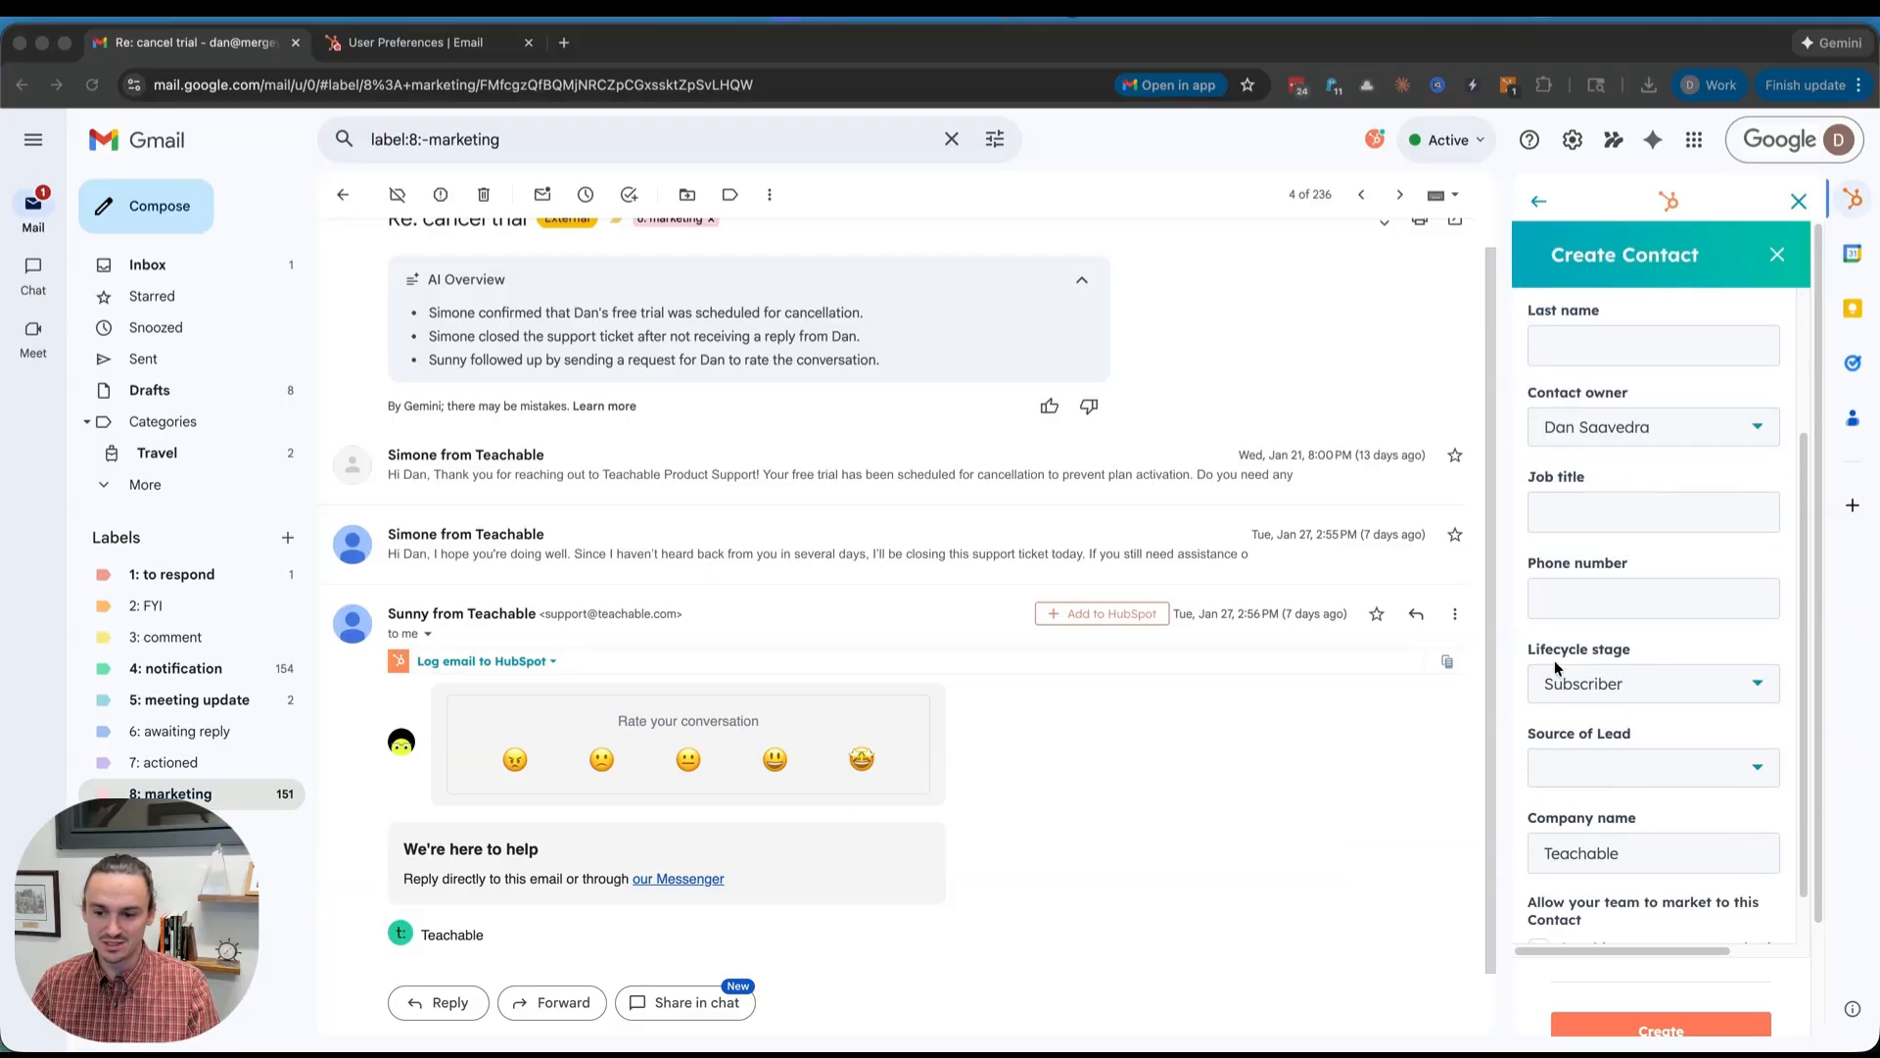
scroll(1554, 666, down, 2)
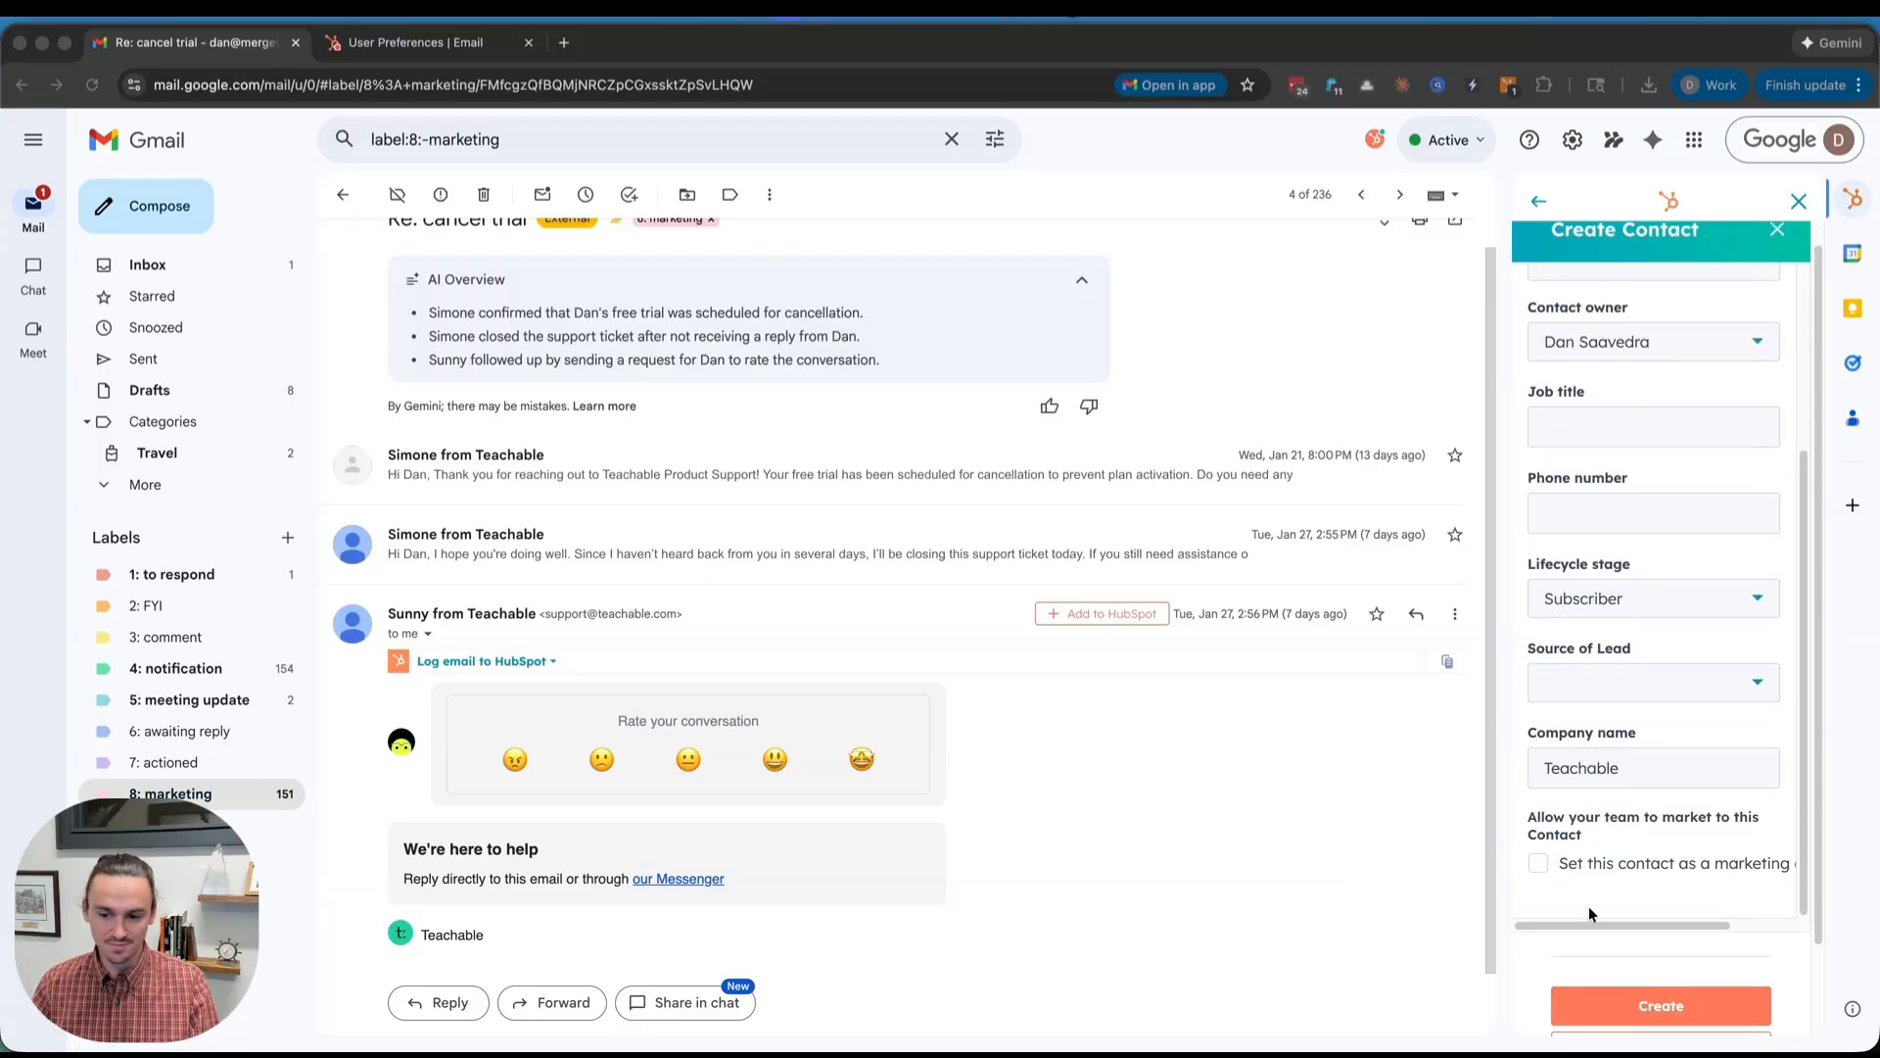
scroll(1589, 913, down, 2)
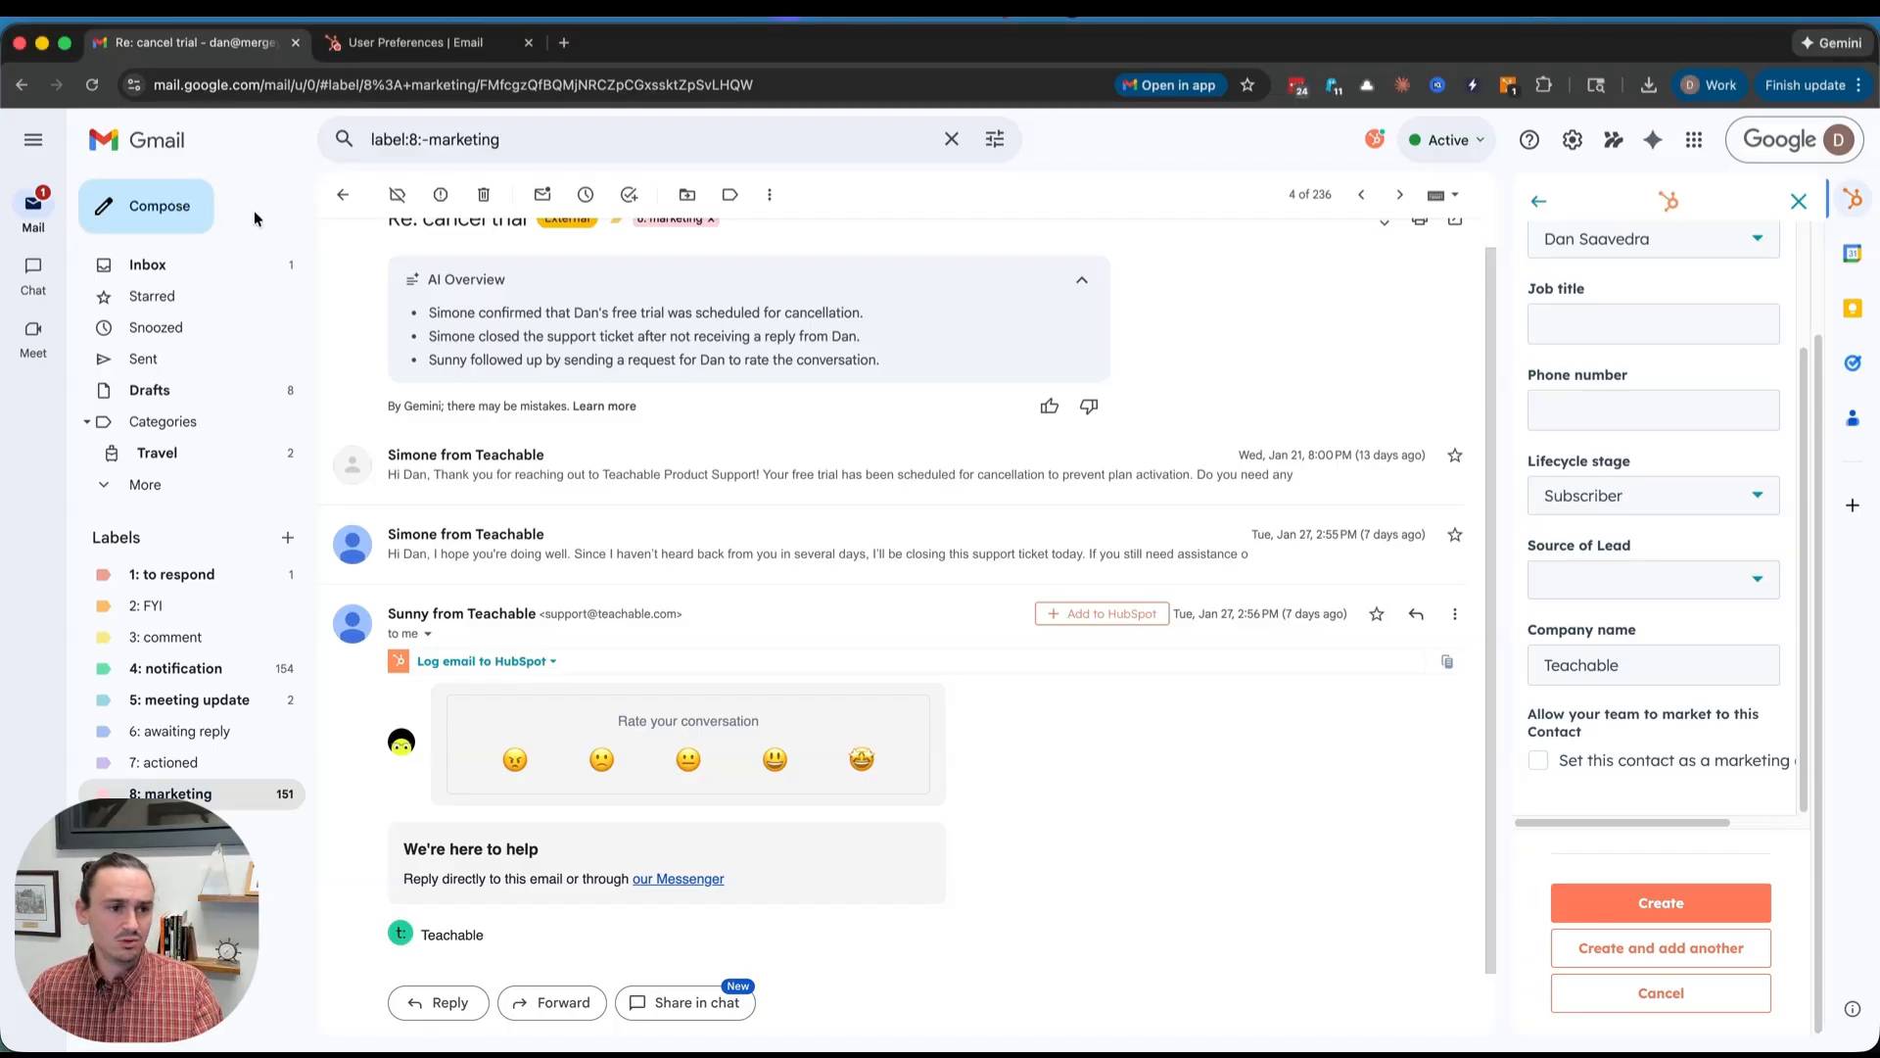
click(188, 204)
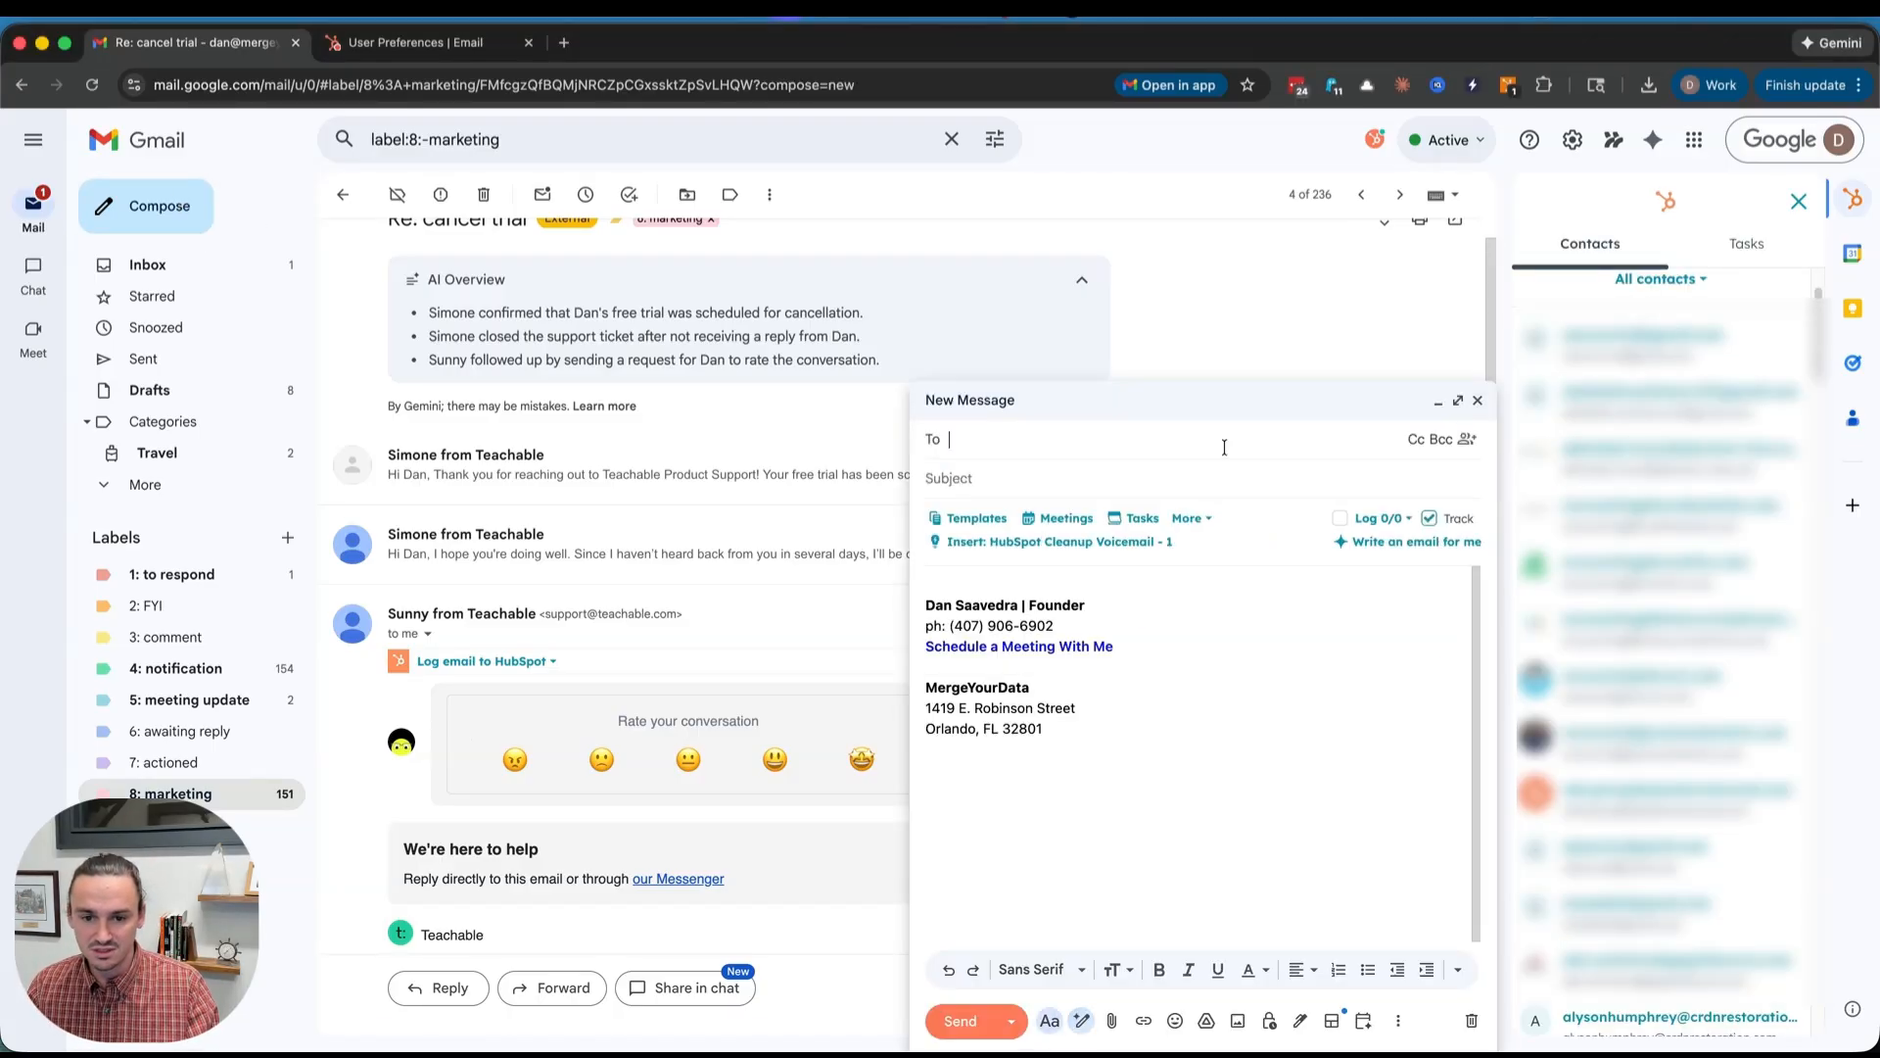
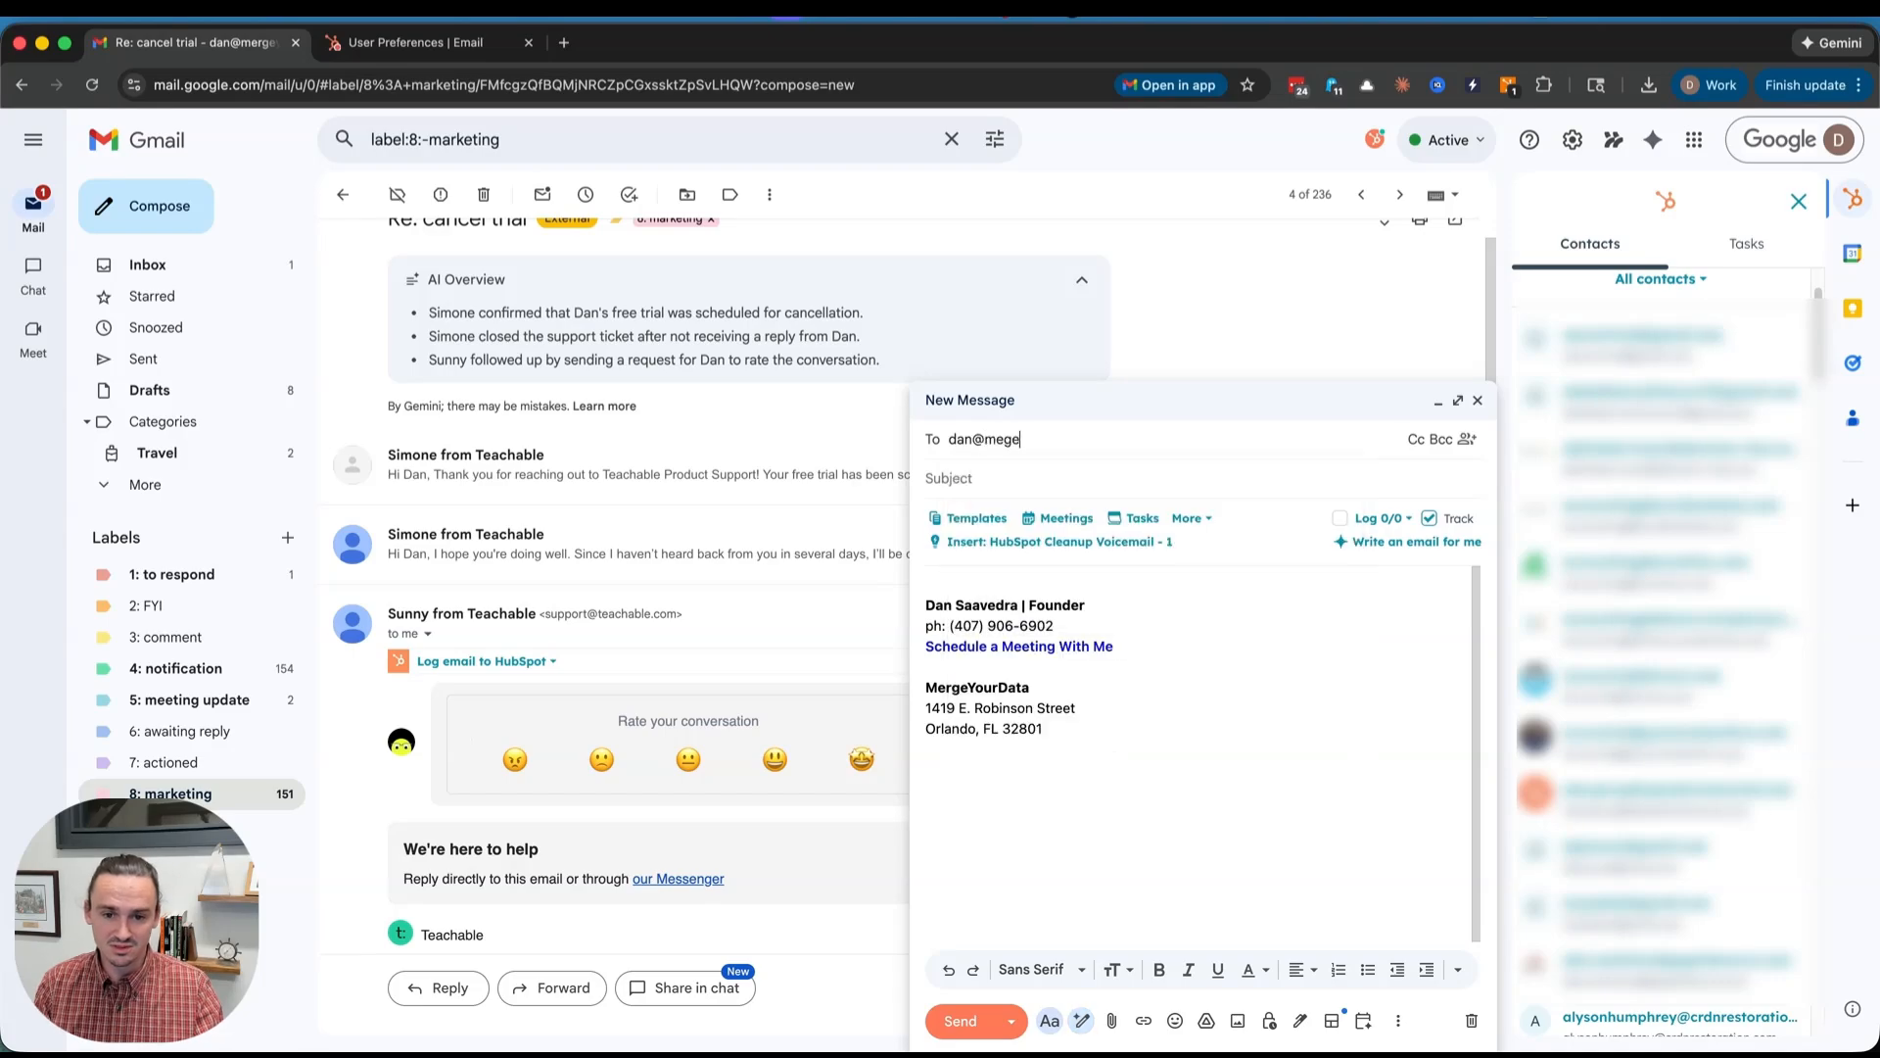
- Address the draft to the MergeYourData contact and review their About and Timeline sections in the sidebar
key(Return)
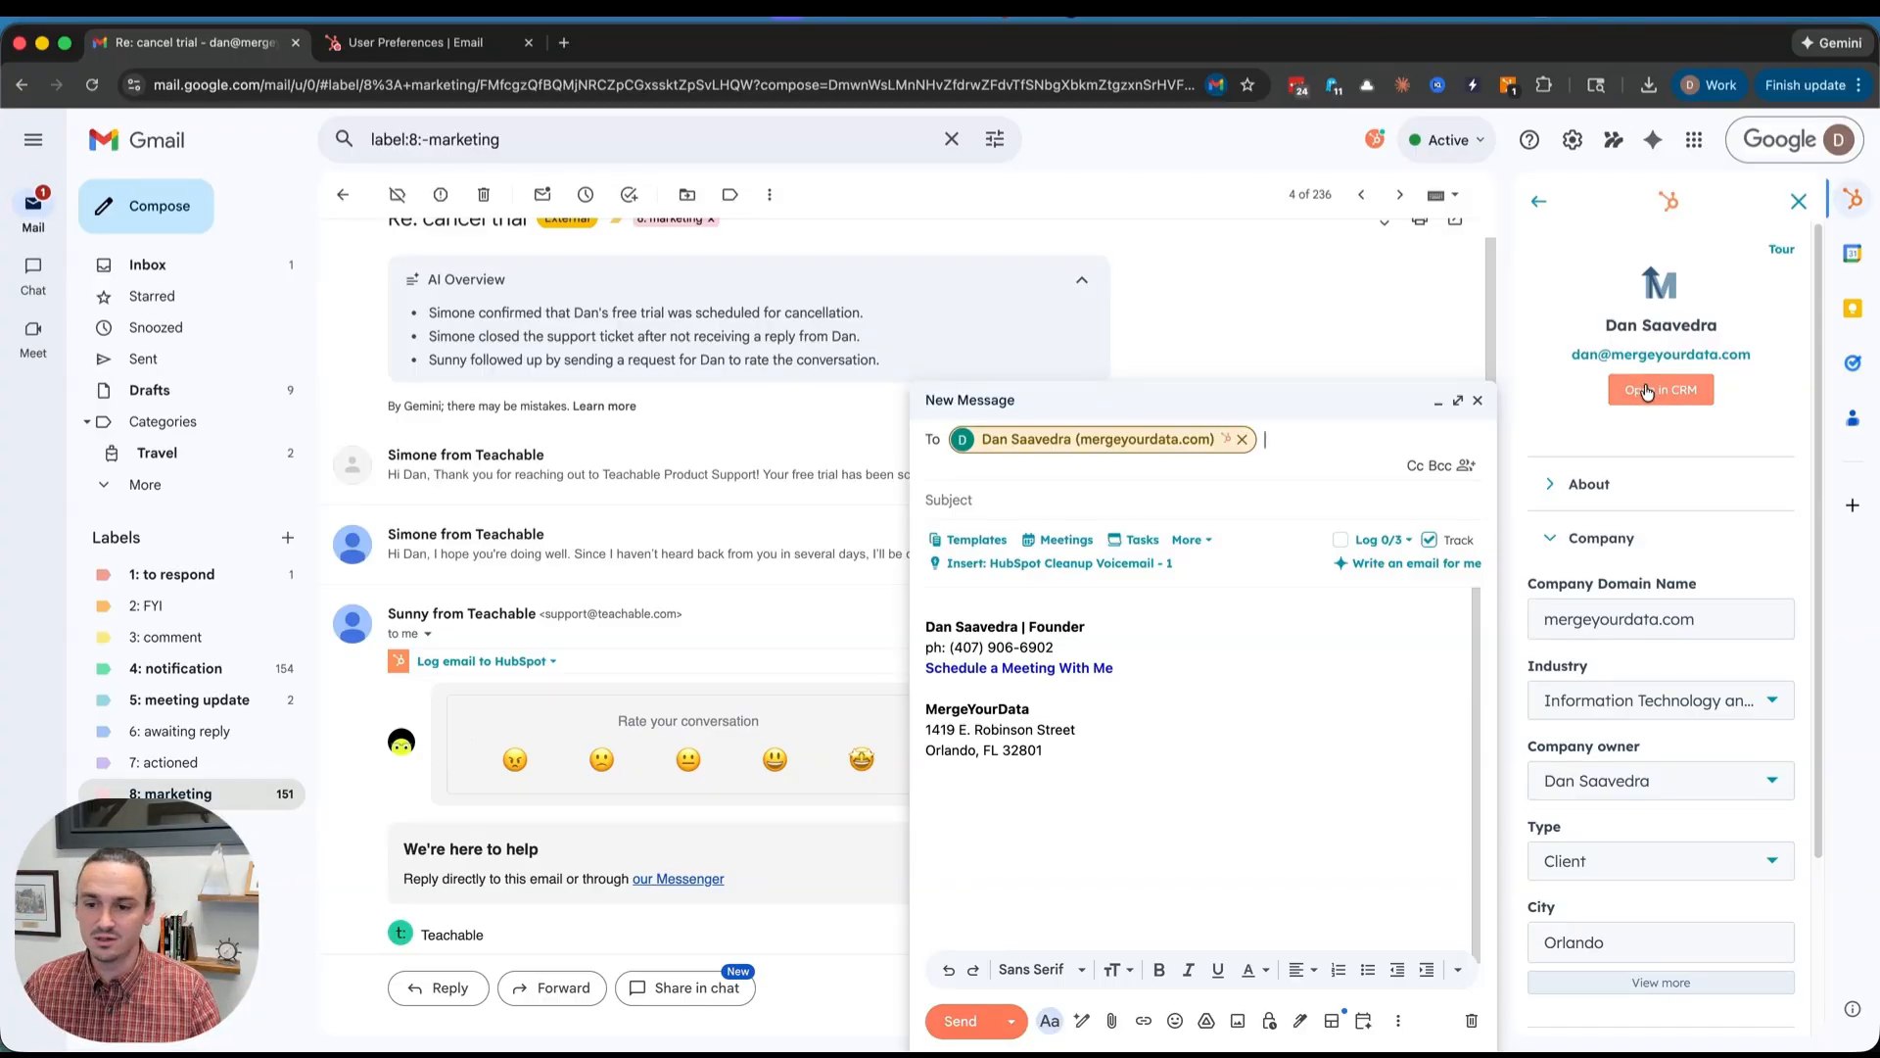
click(1588, 485)
scroll(1591, 532, down, 3)
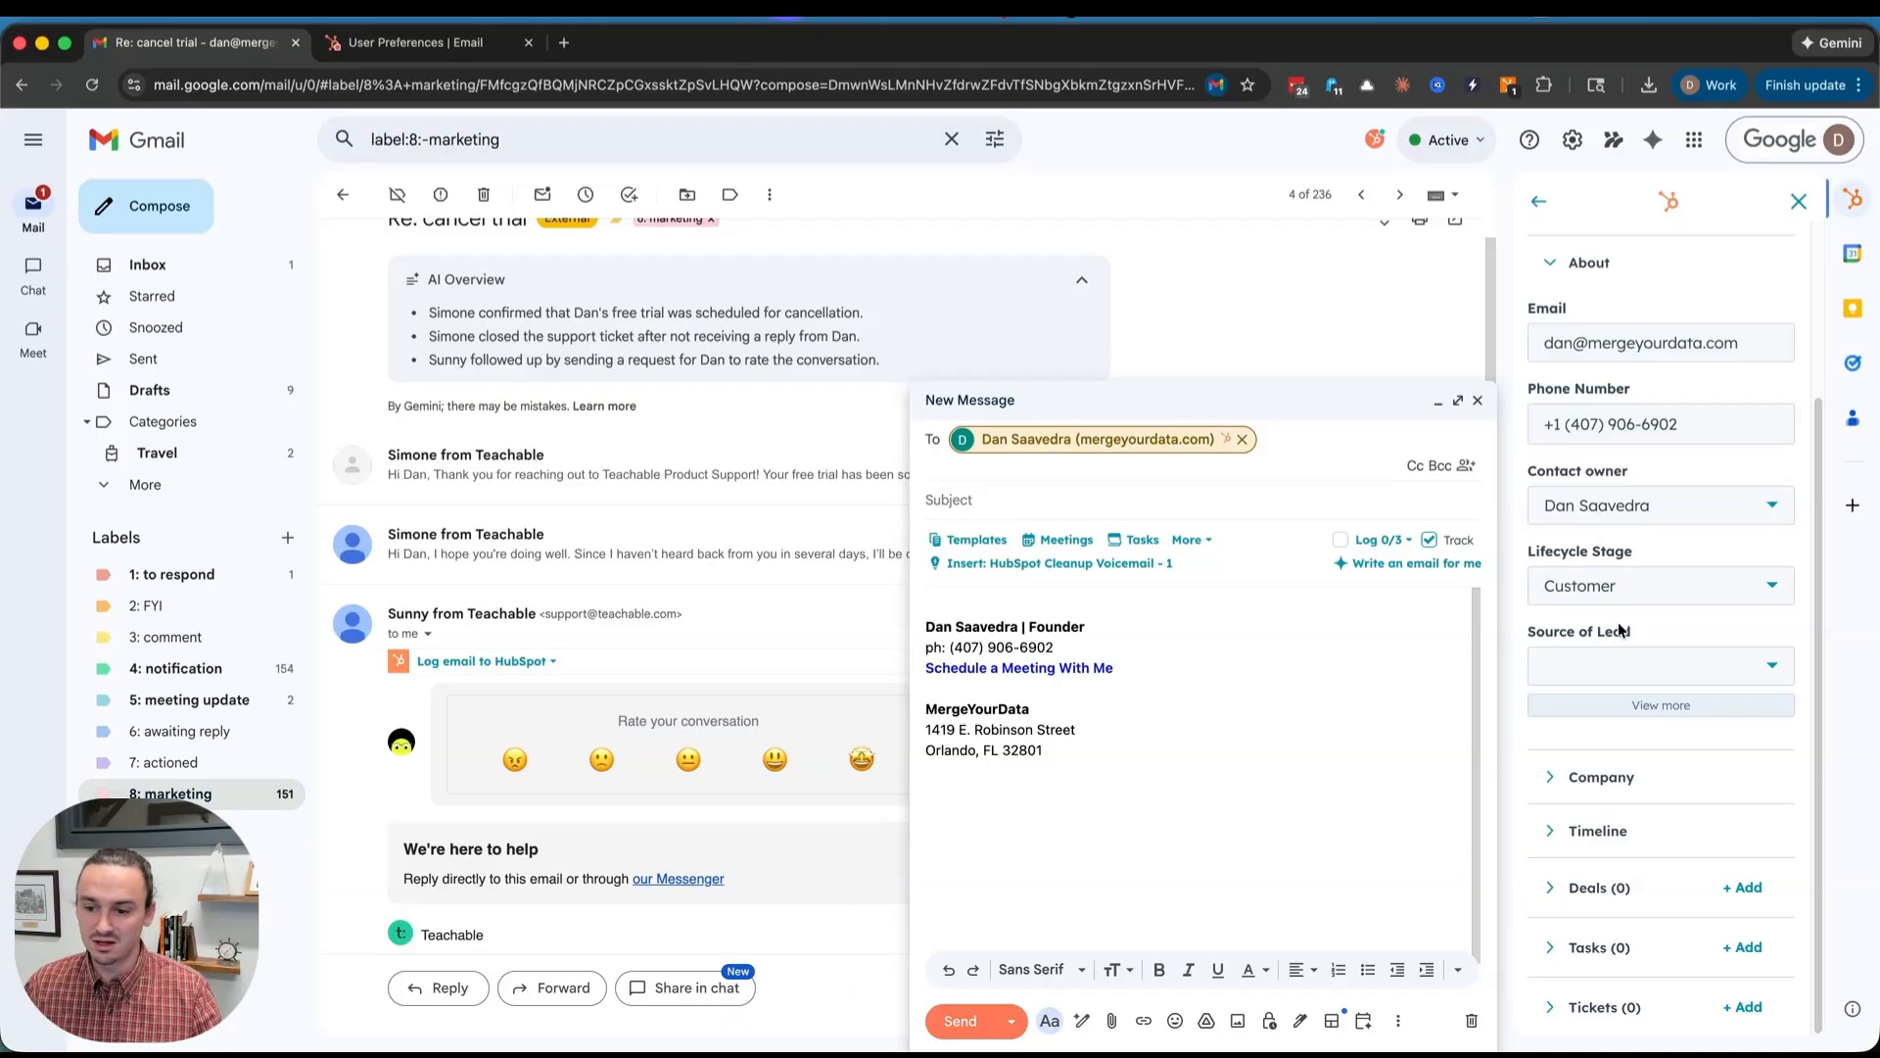
click(1606, 835)
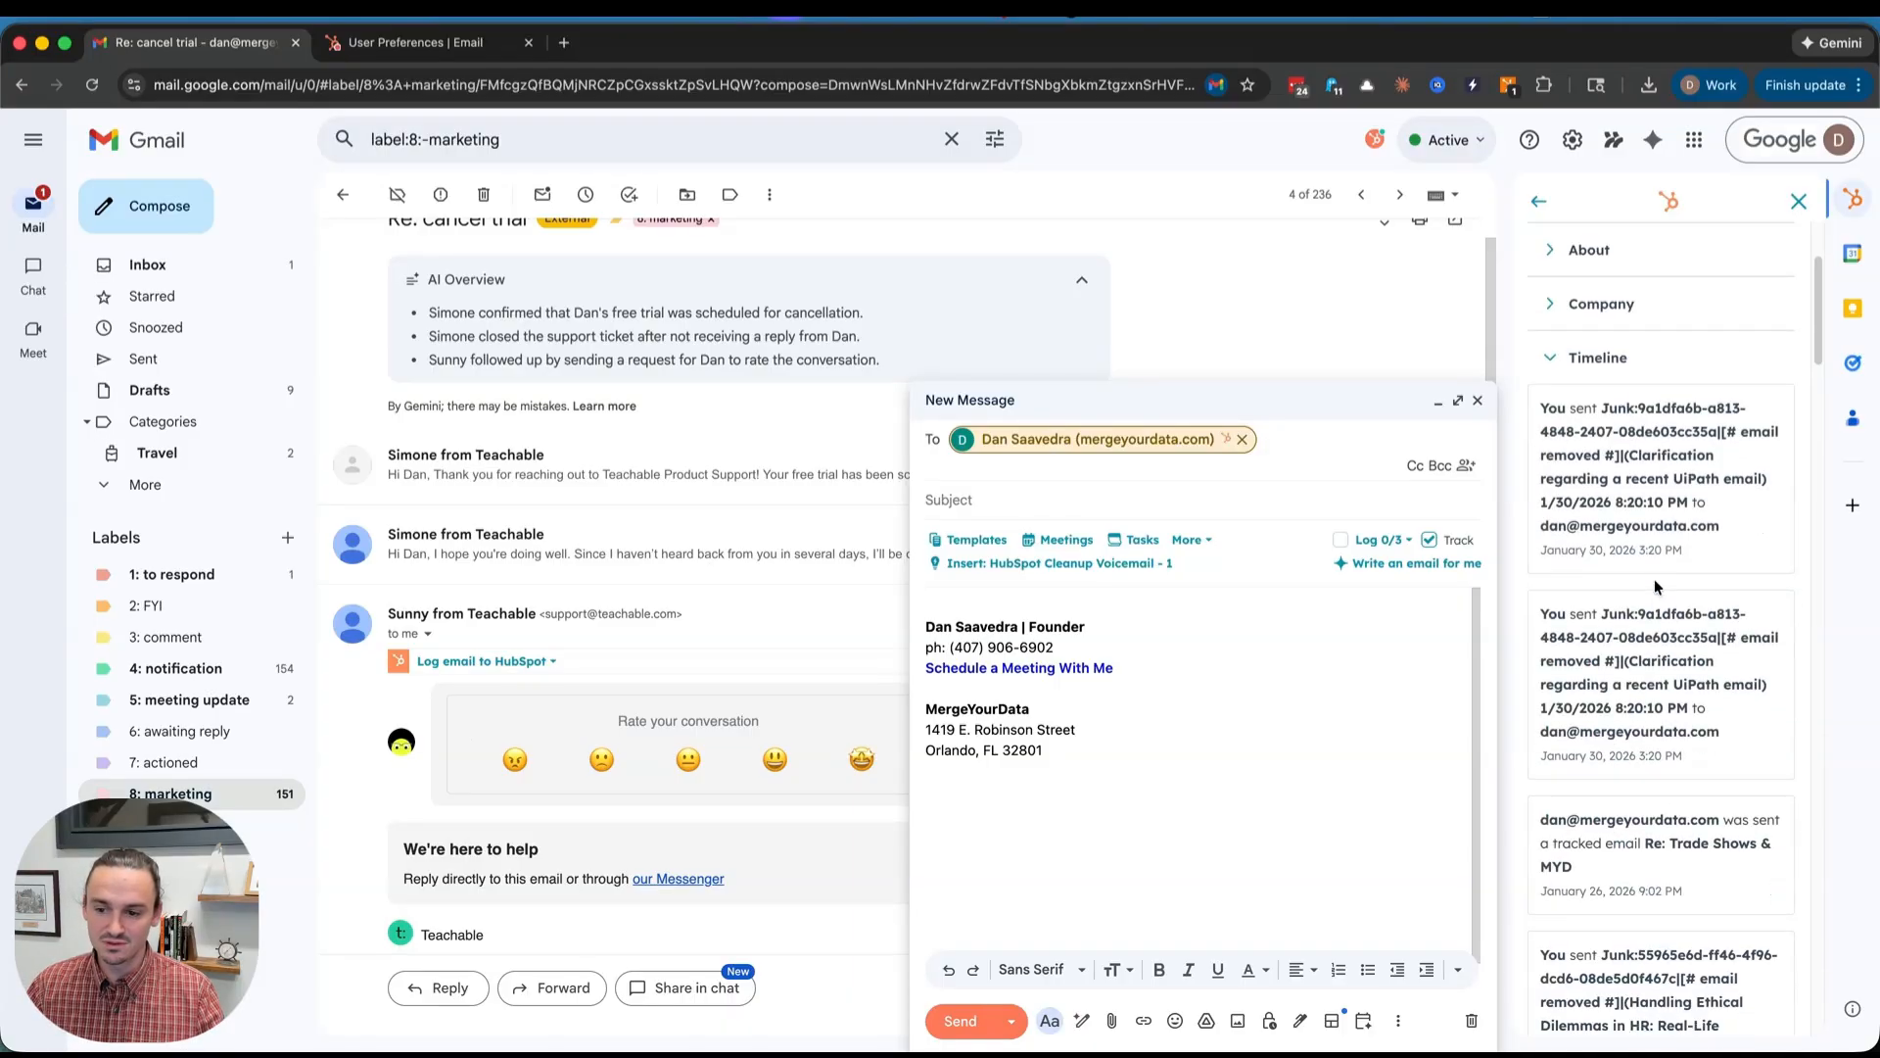
scroll(1654, 587, down, 15)
scroll(1654, 587, up, 18)
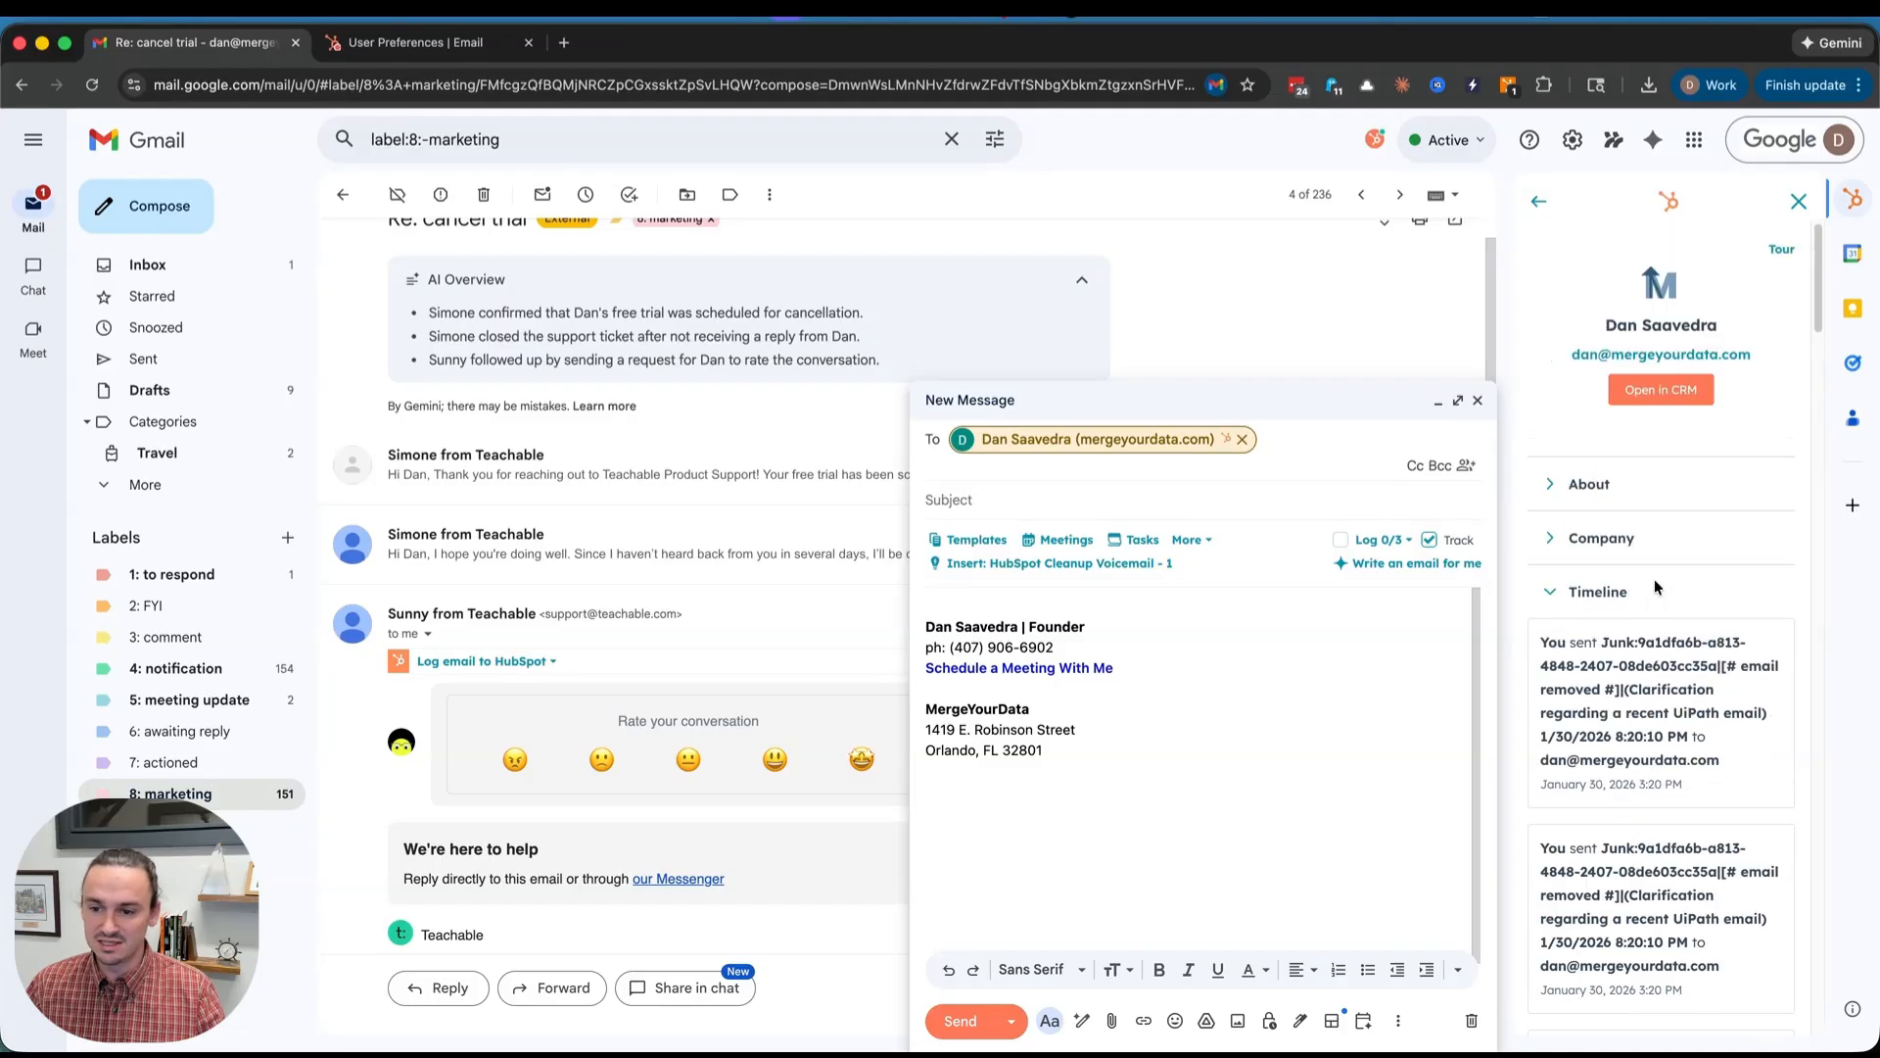
click(1654, 587)
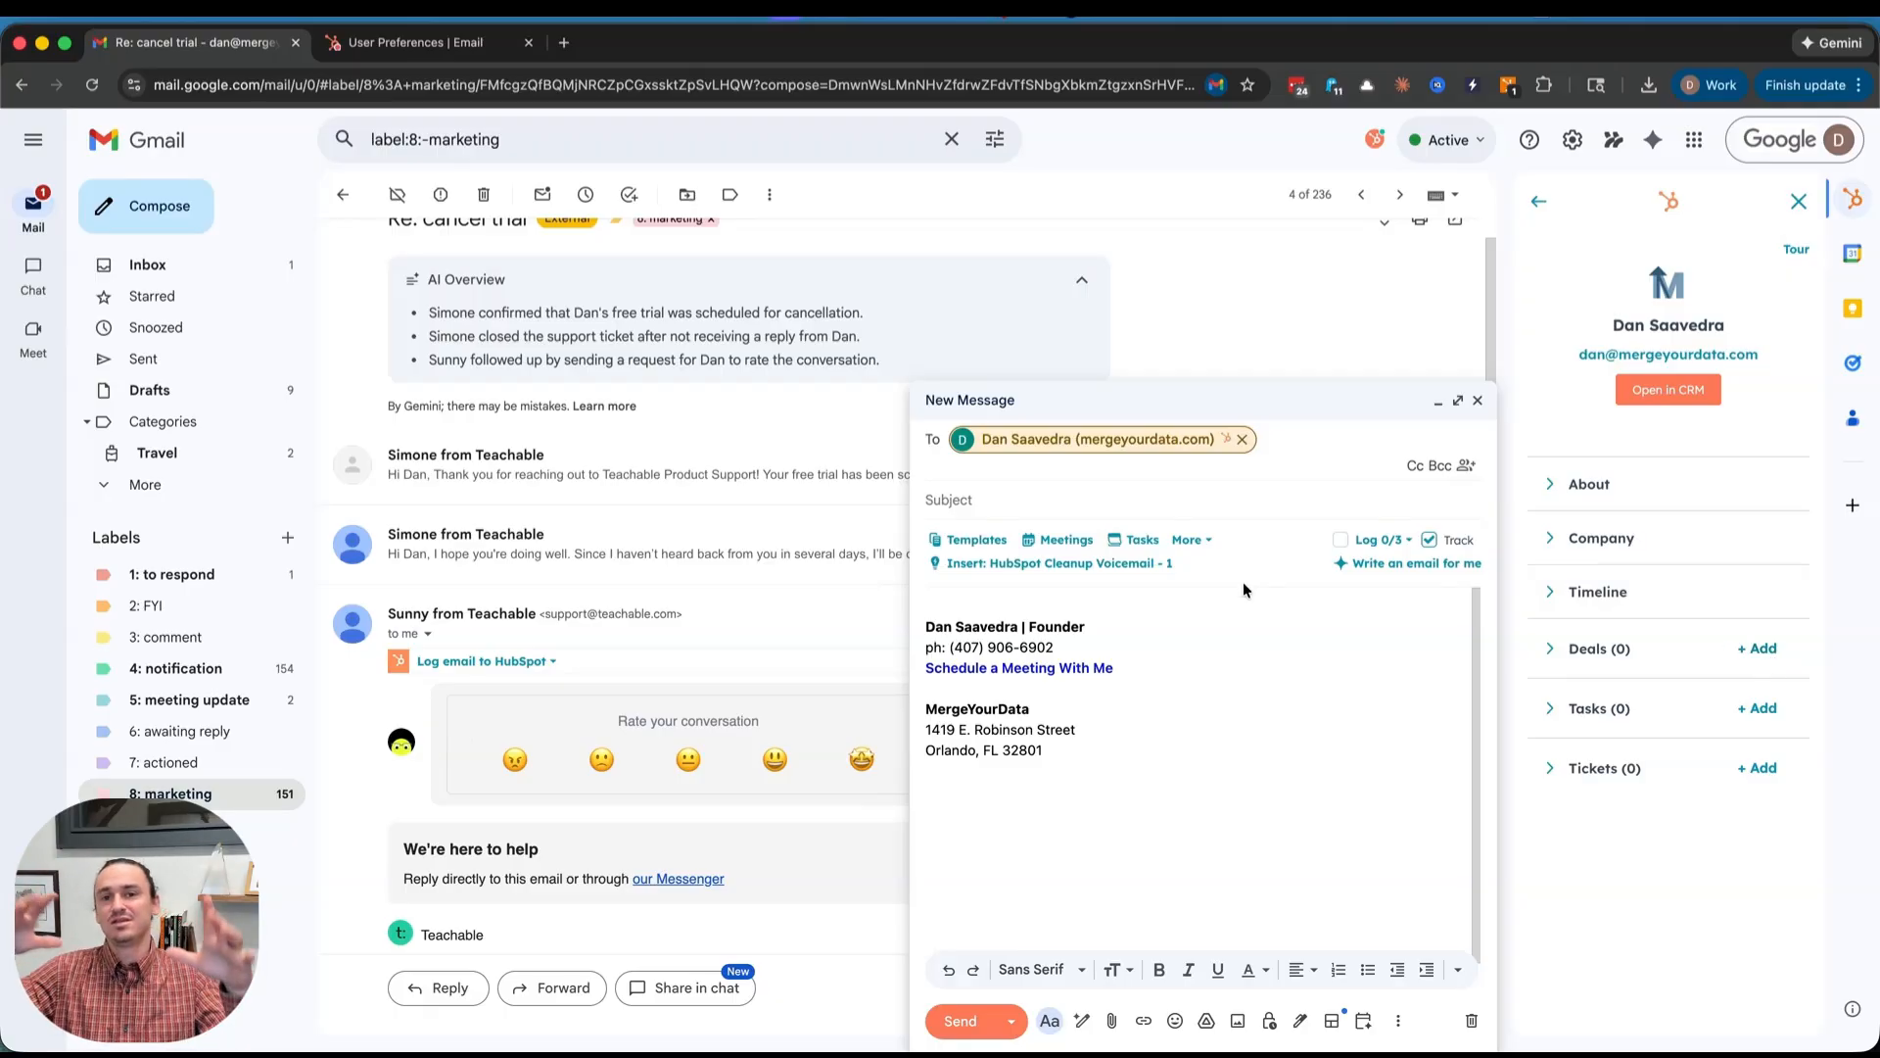
- Insert the HubSpot Cleanup Voicemail - 1 template ('Just left you a voicemail') and add blank lines after the sign-off
click(1146, 600)
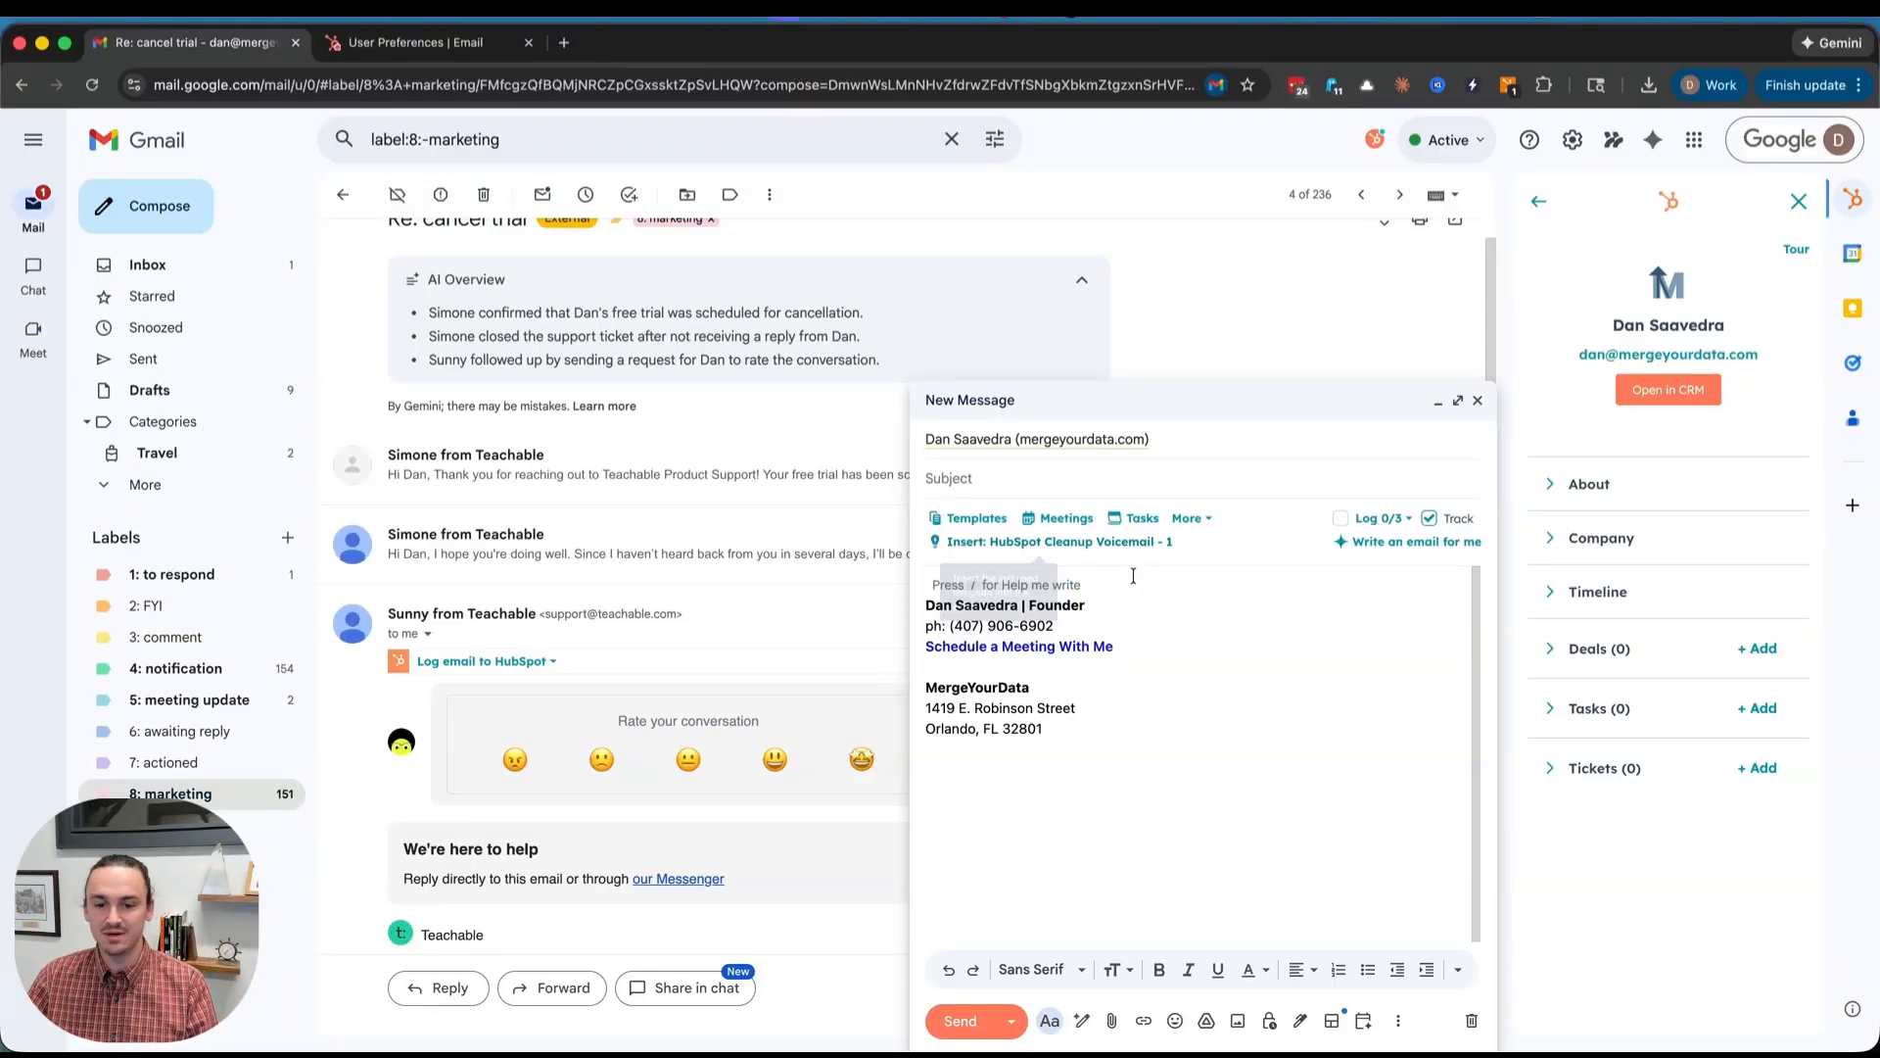
key(Return)
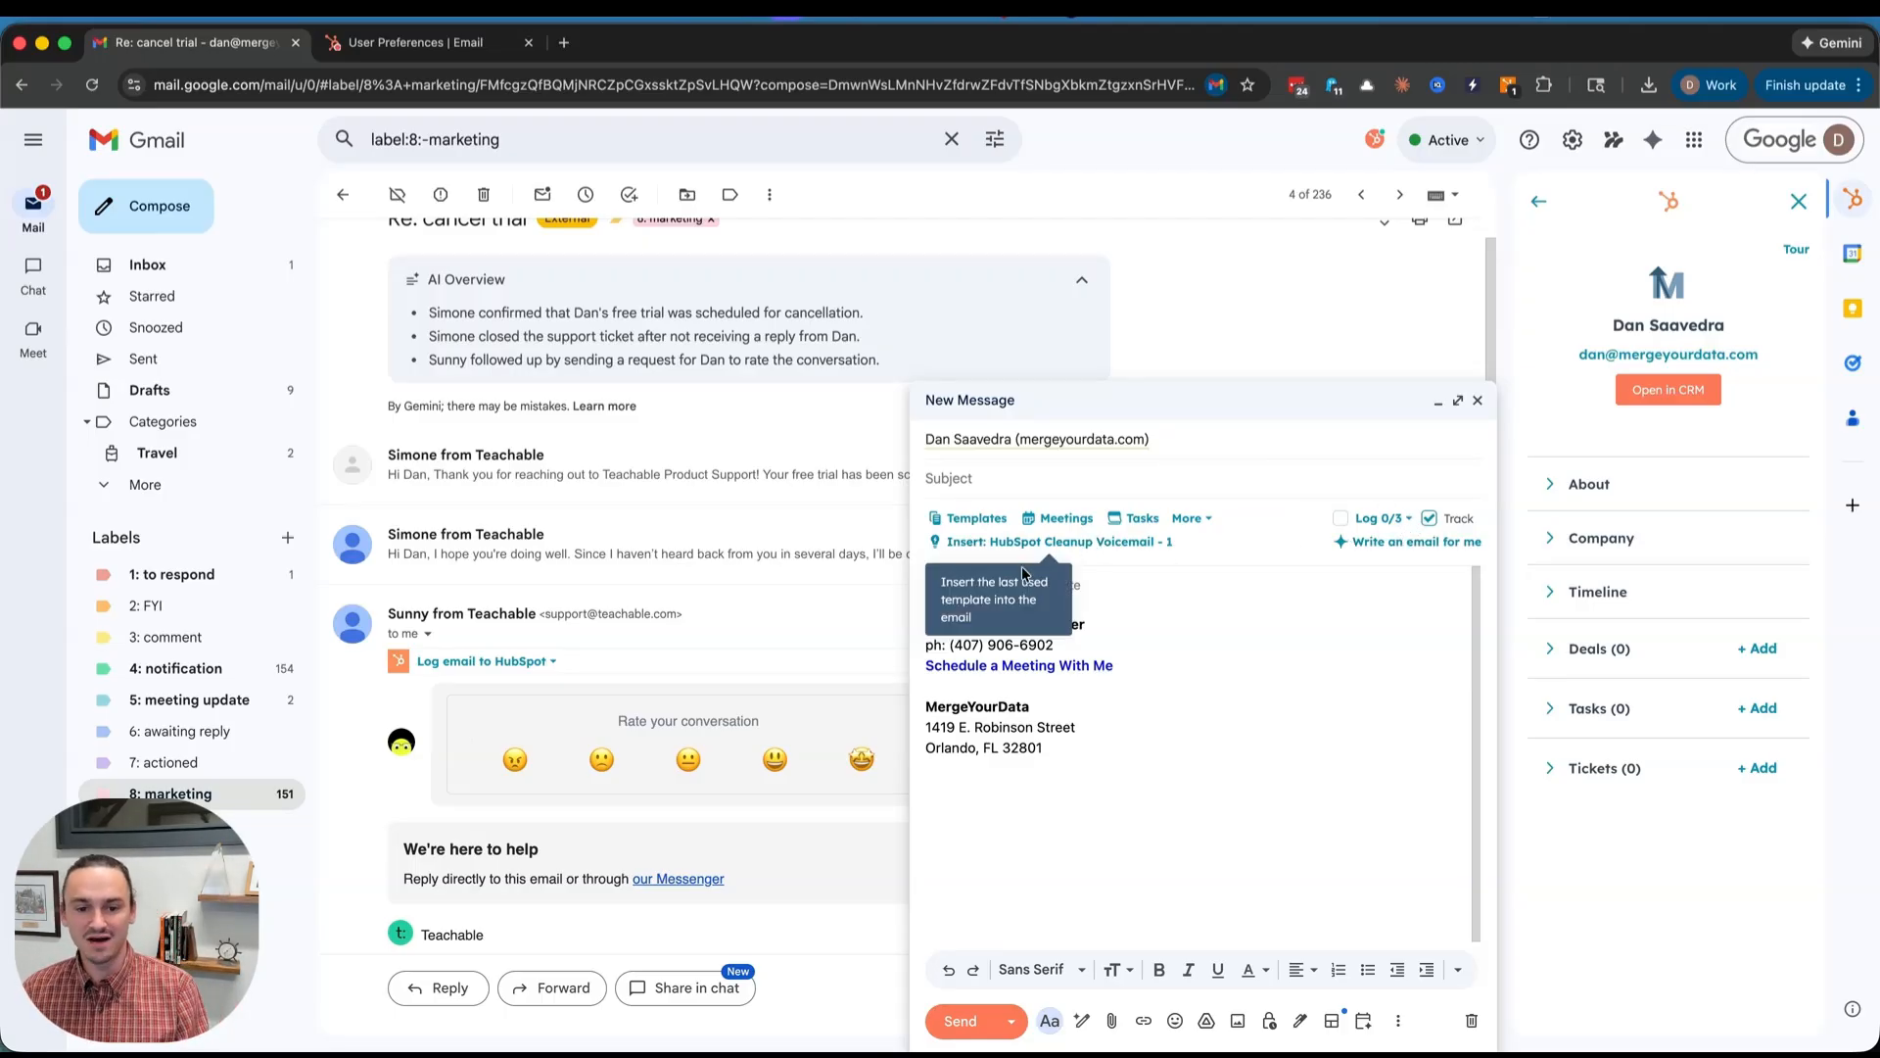
click(1158, 581)
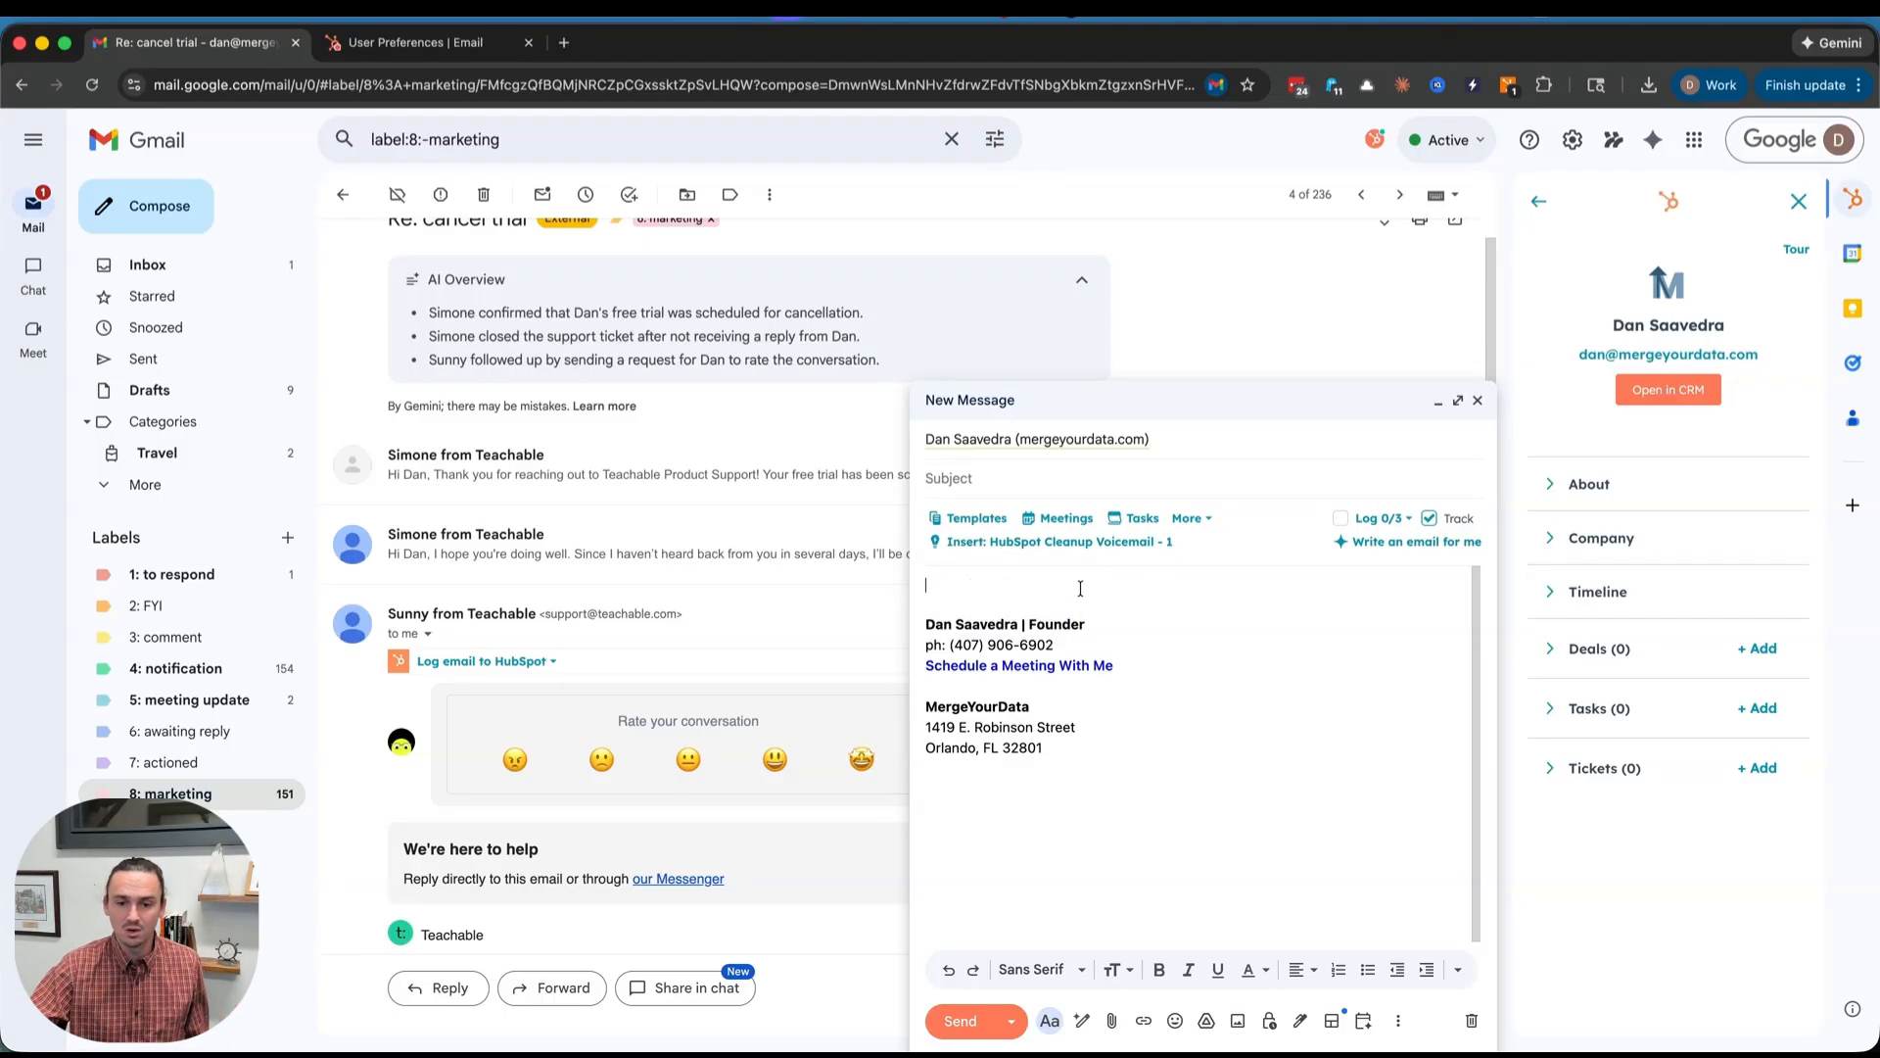
click(975, 527)
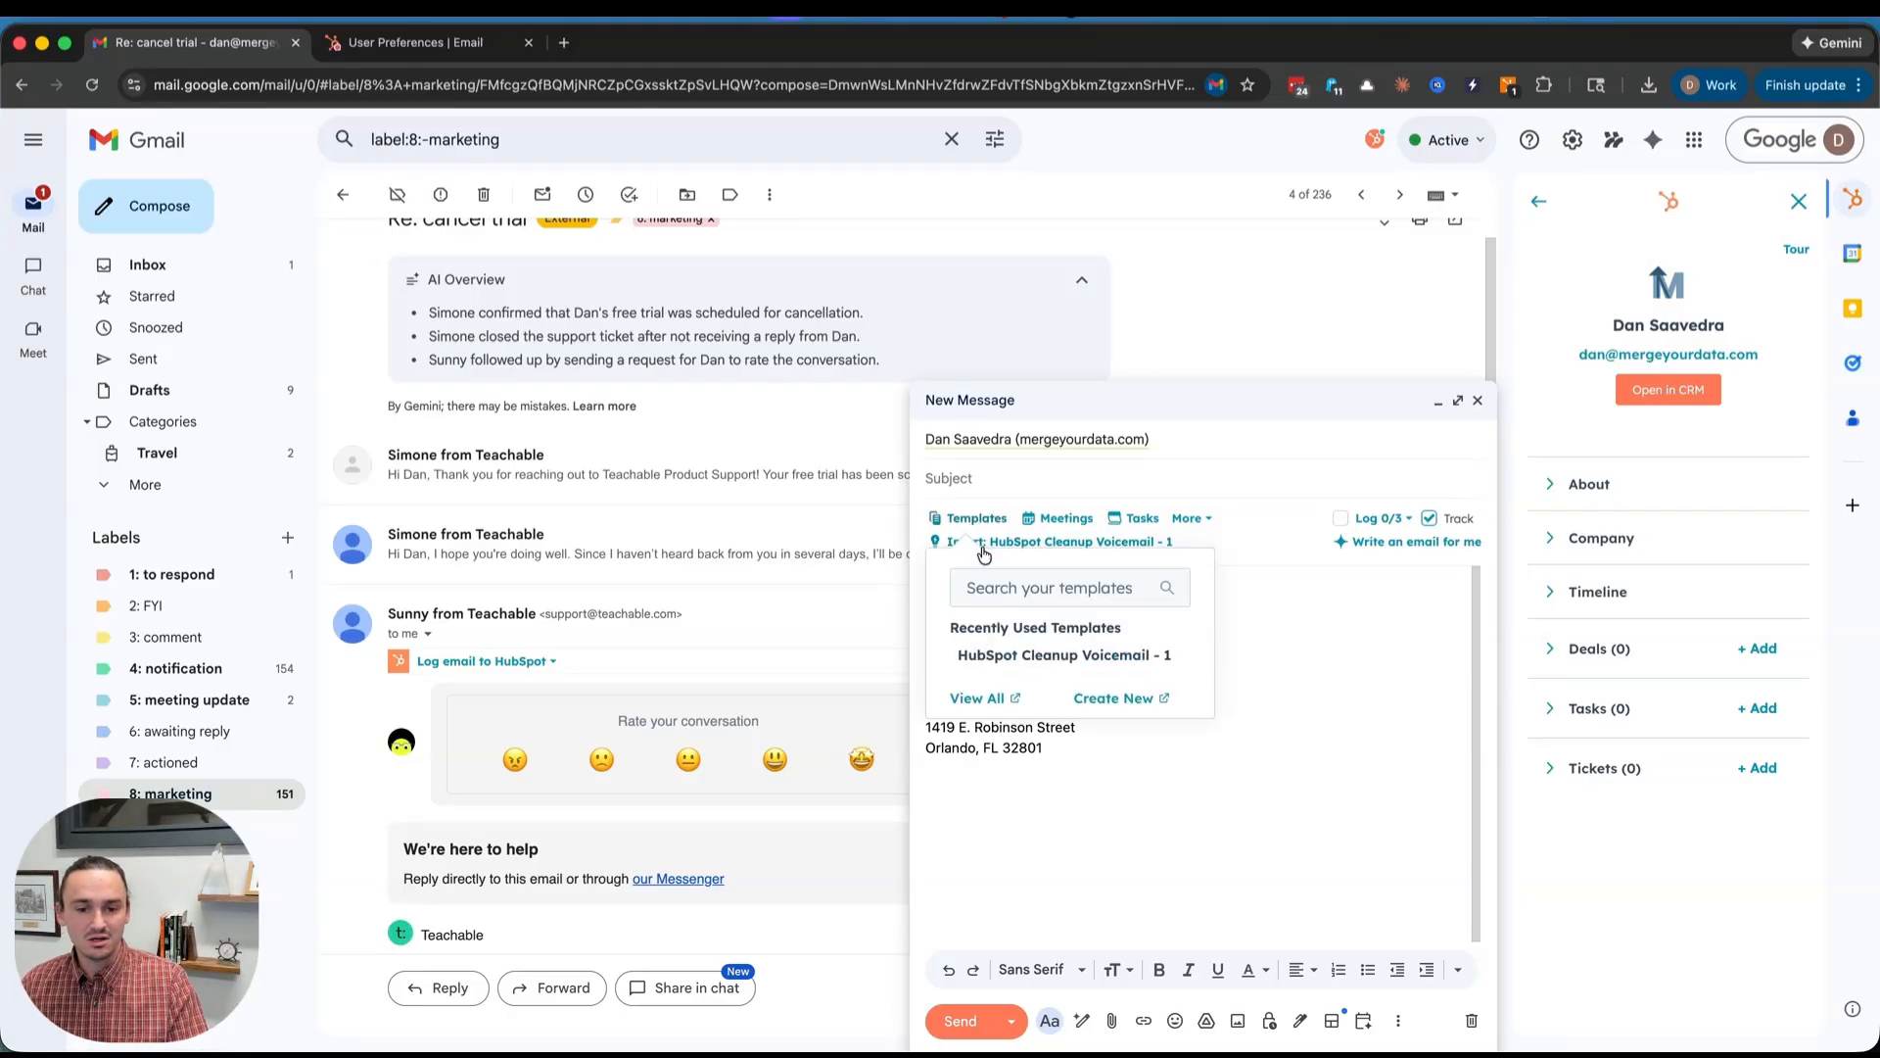
click(1029, 662)
click(1028, 662)
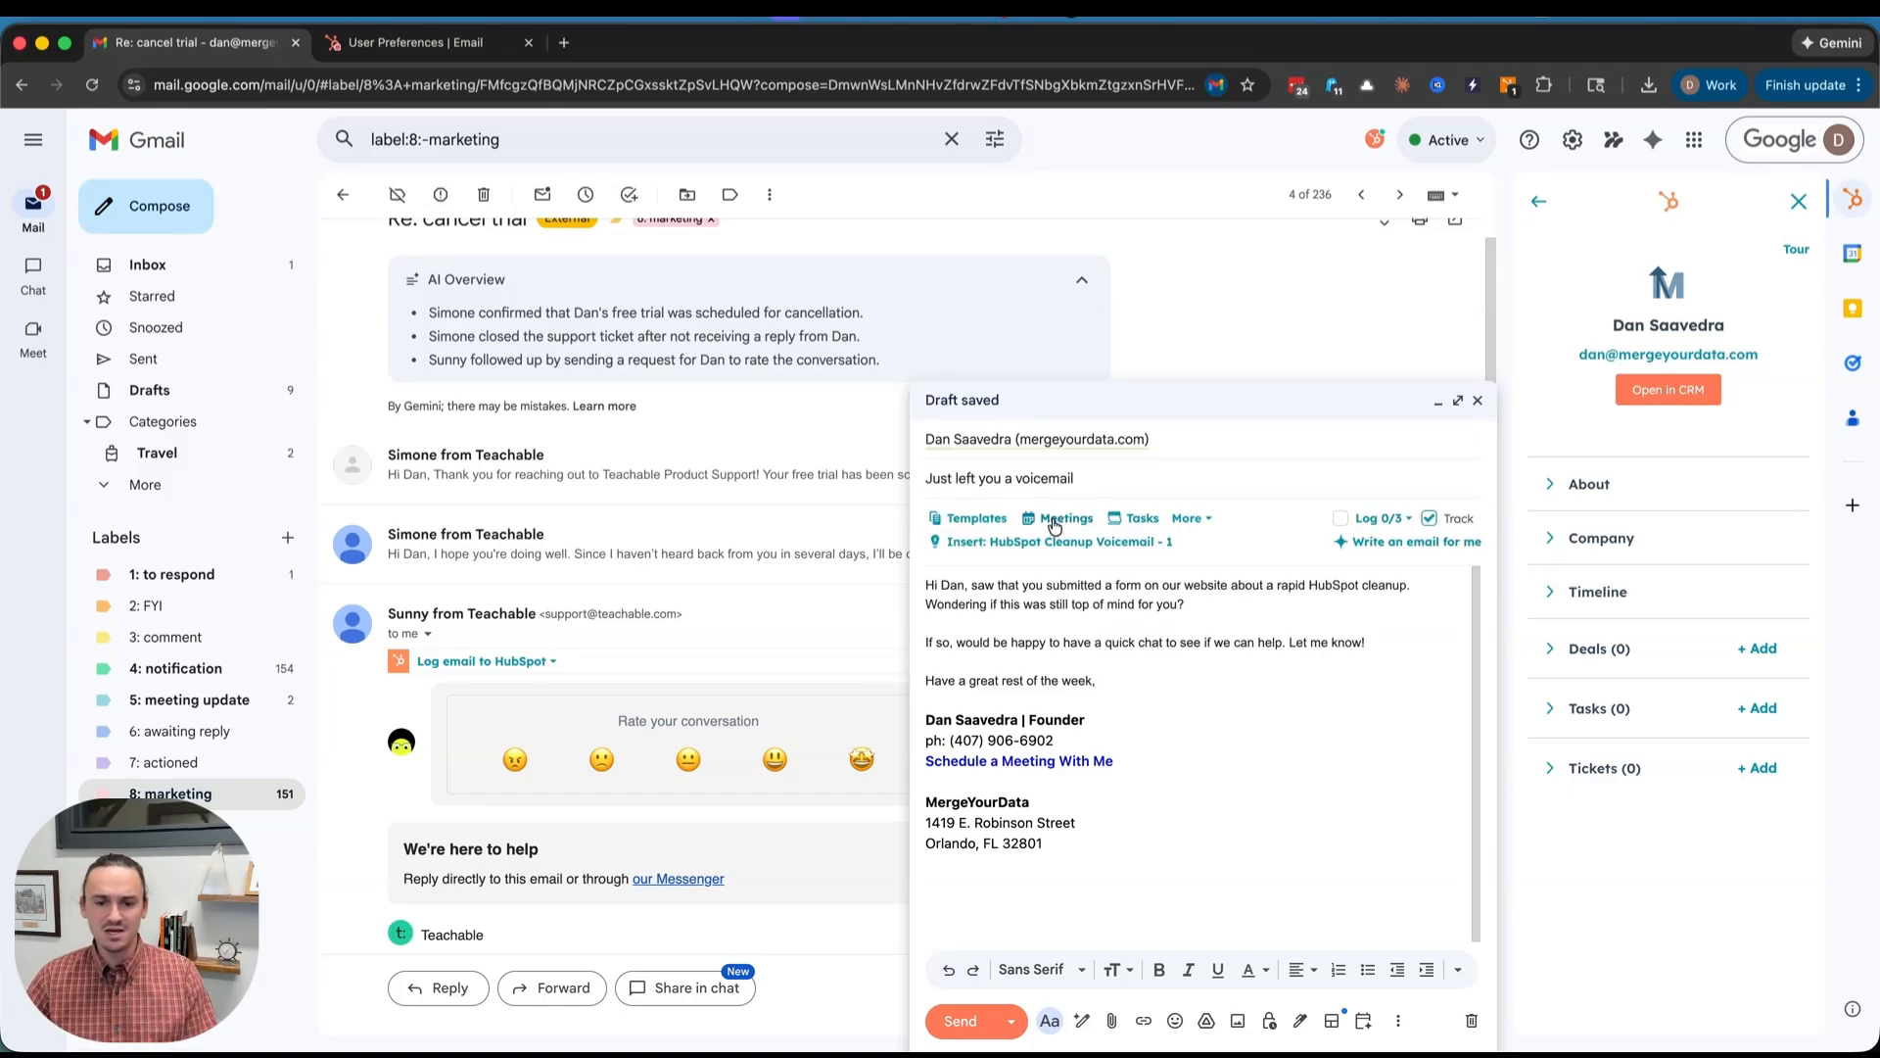
click(1126, 654)
key(Return)
key(Return)
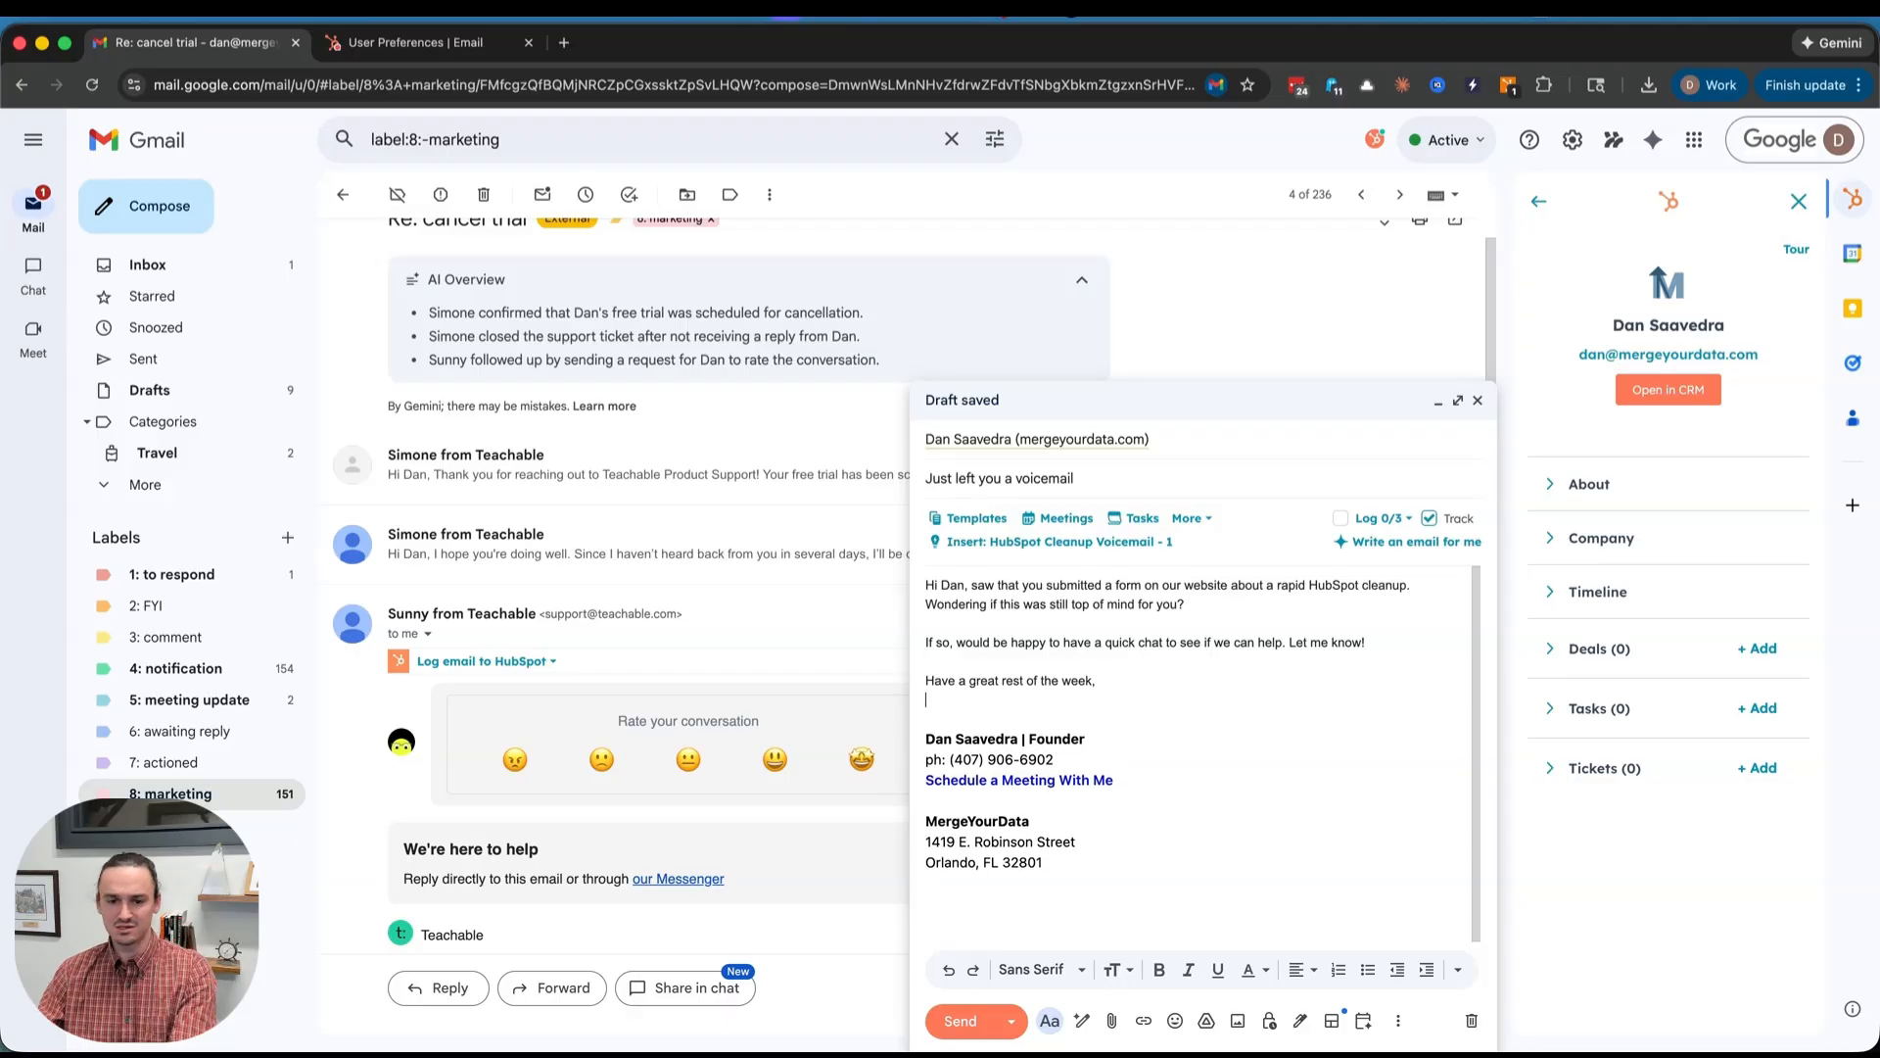
- Insert the HubSpot 1 Hour Onboarding scheduling link from Meetings below the sign-off
click(1065, 526)
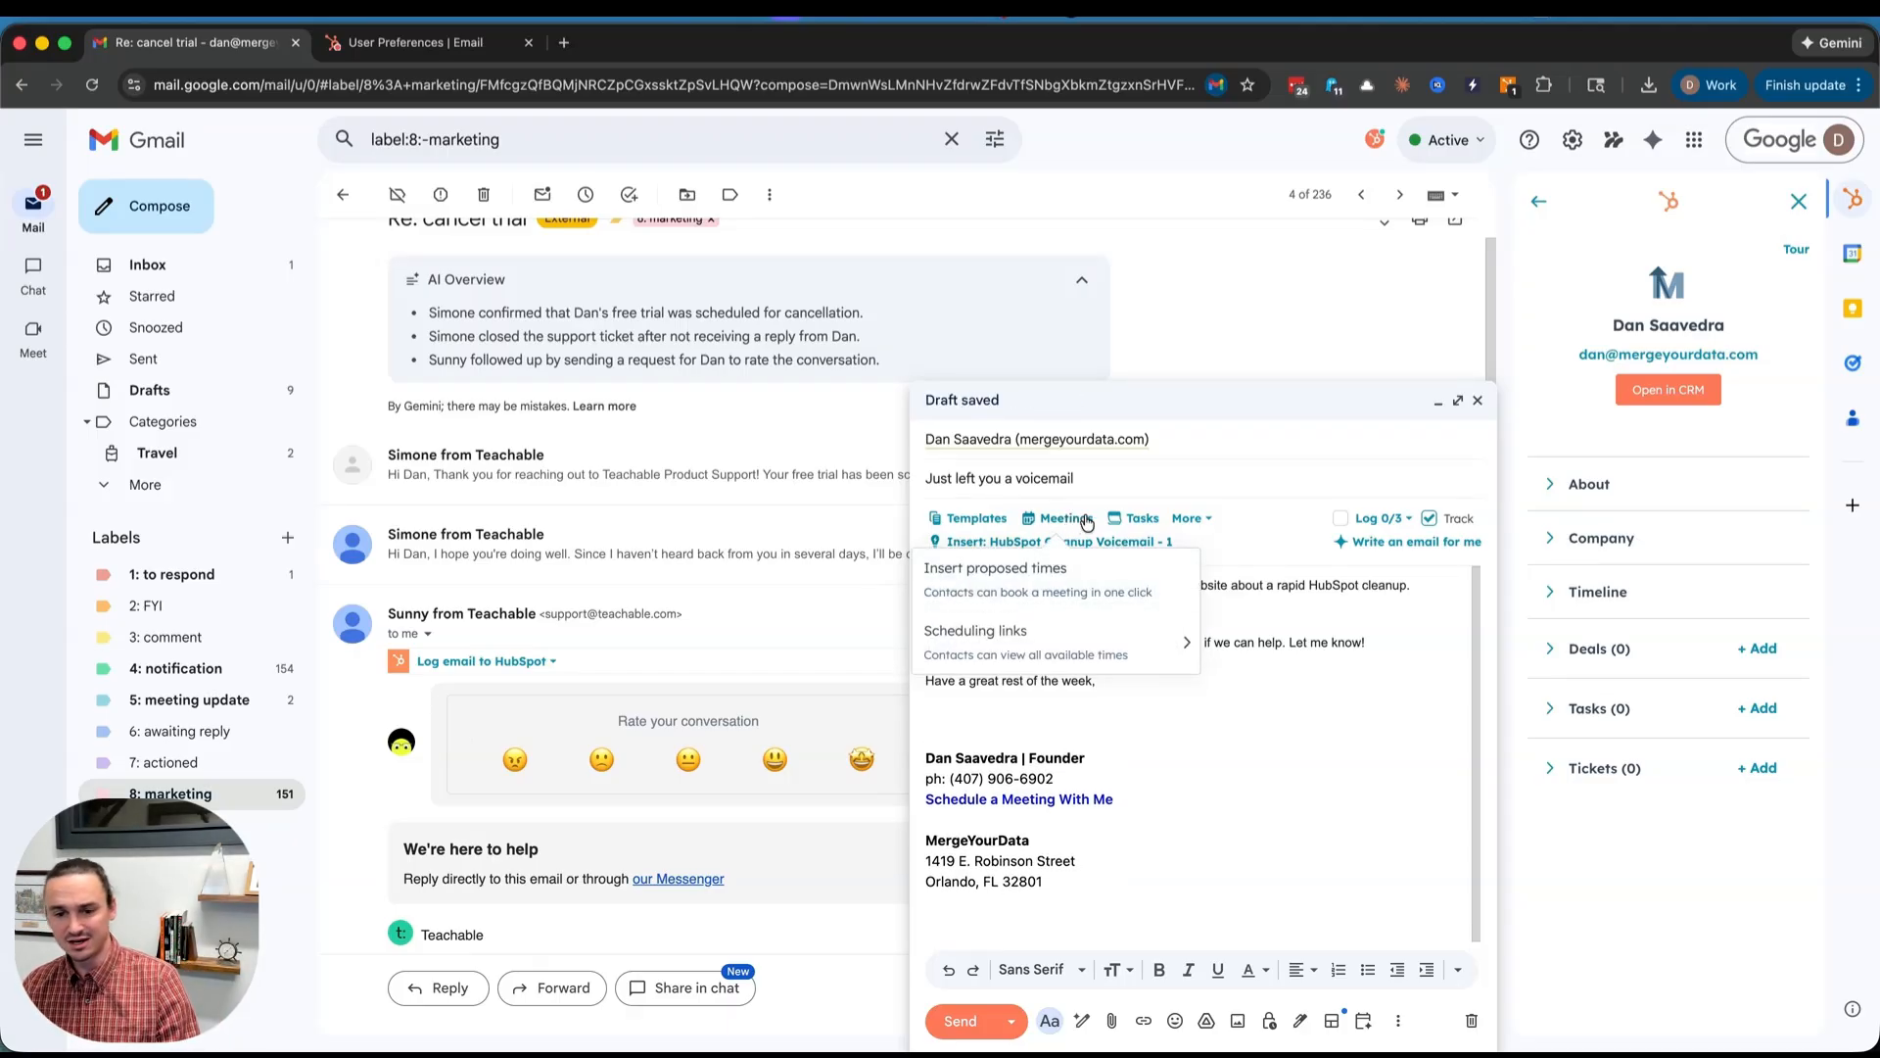
click(1022, 587)
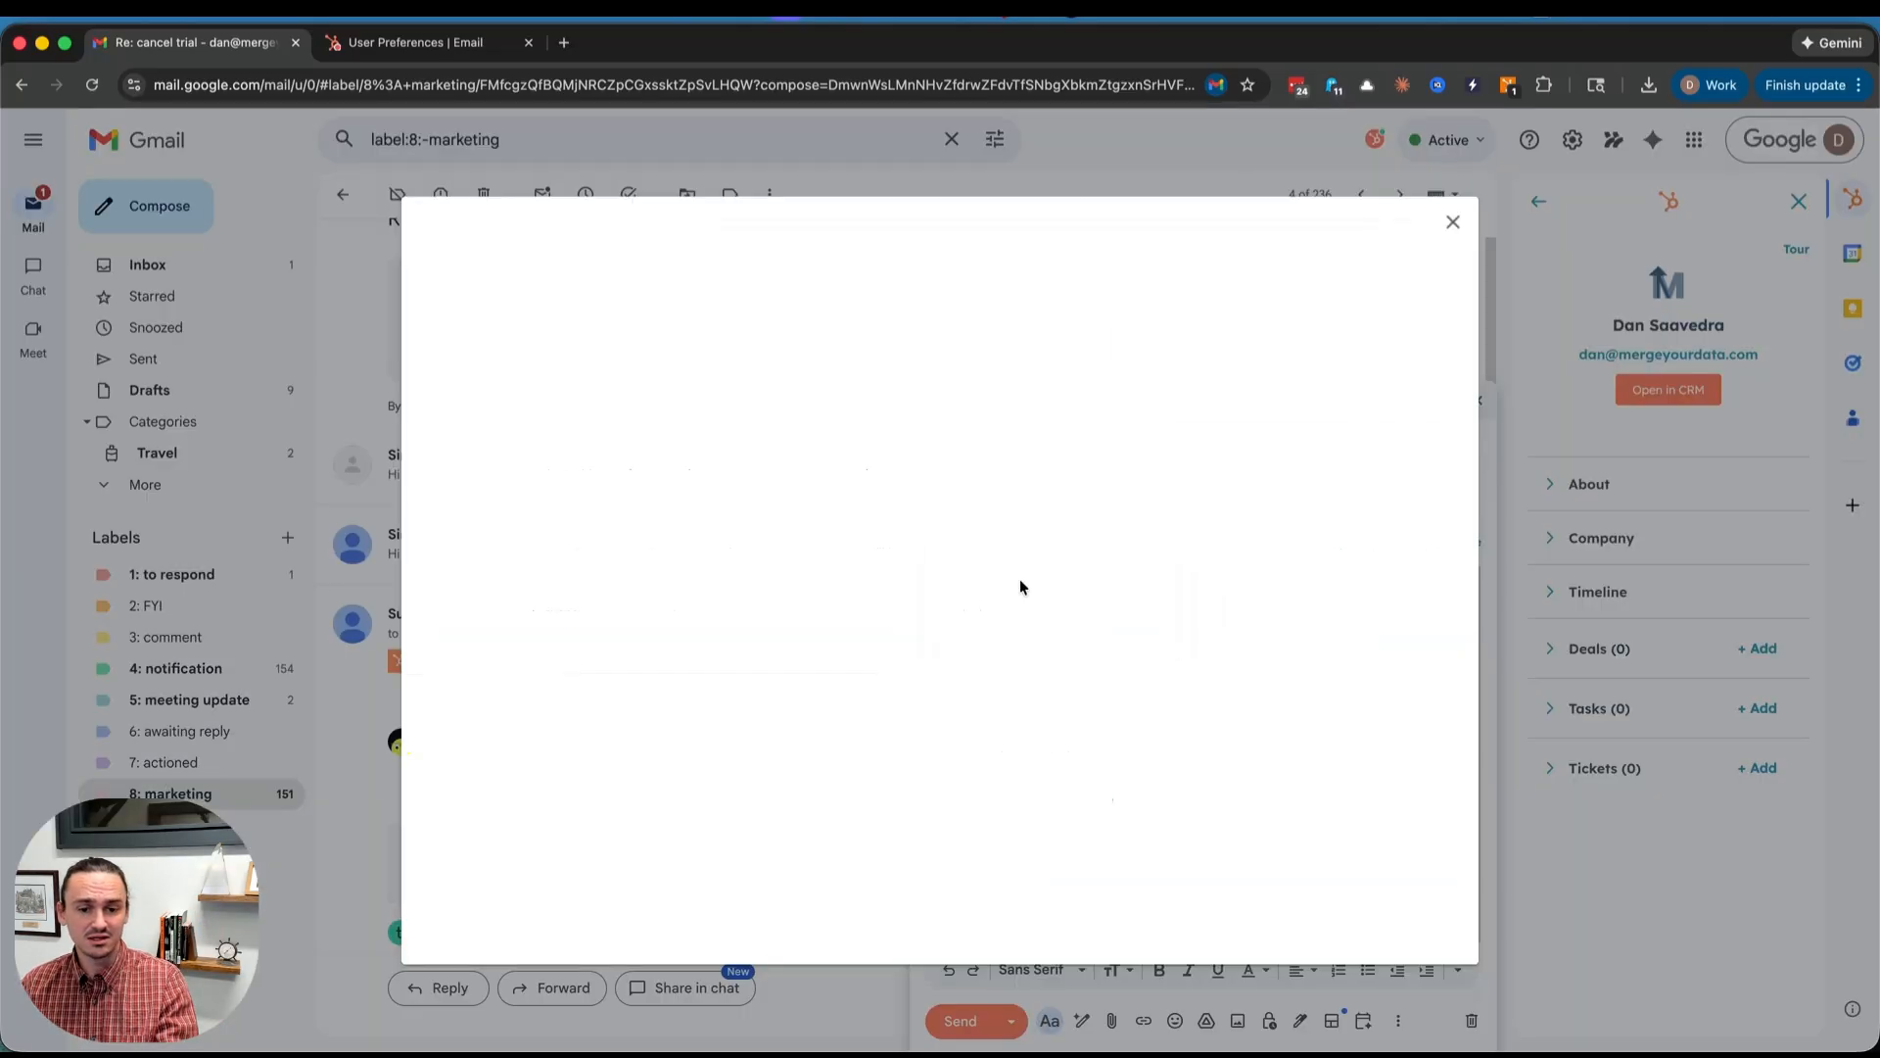
click(1453, 221)
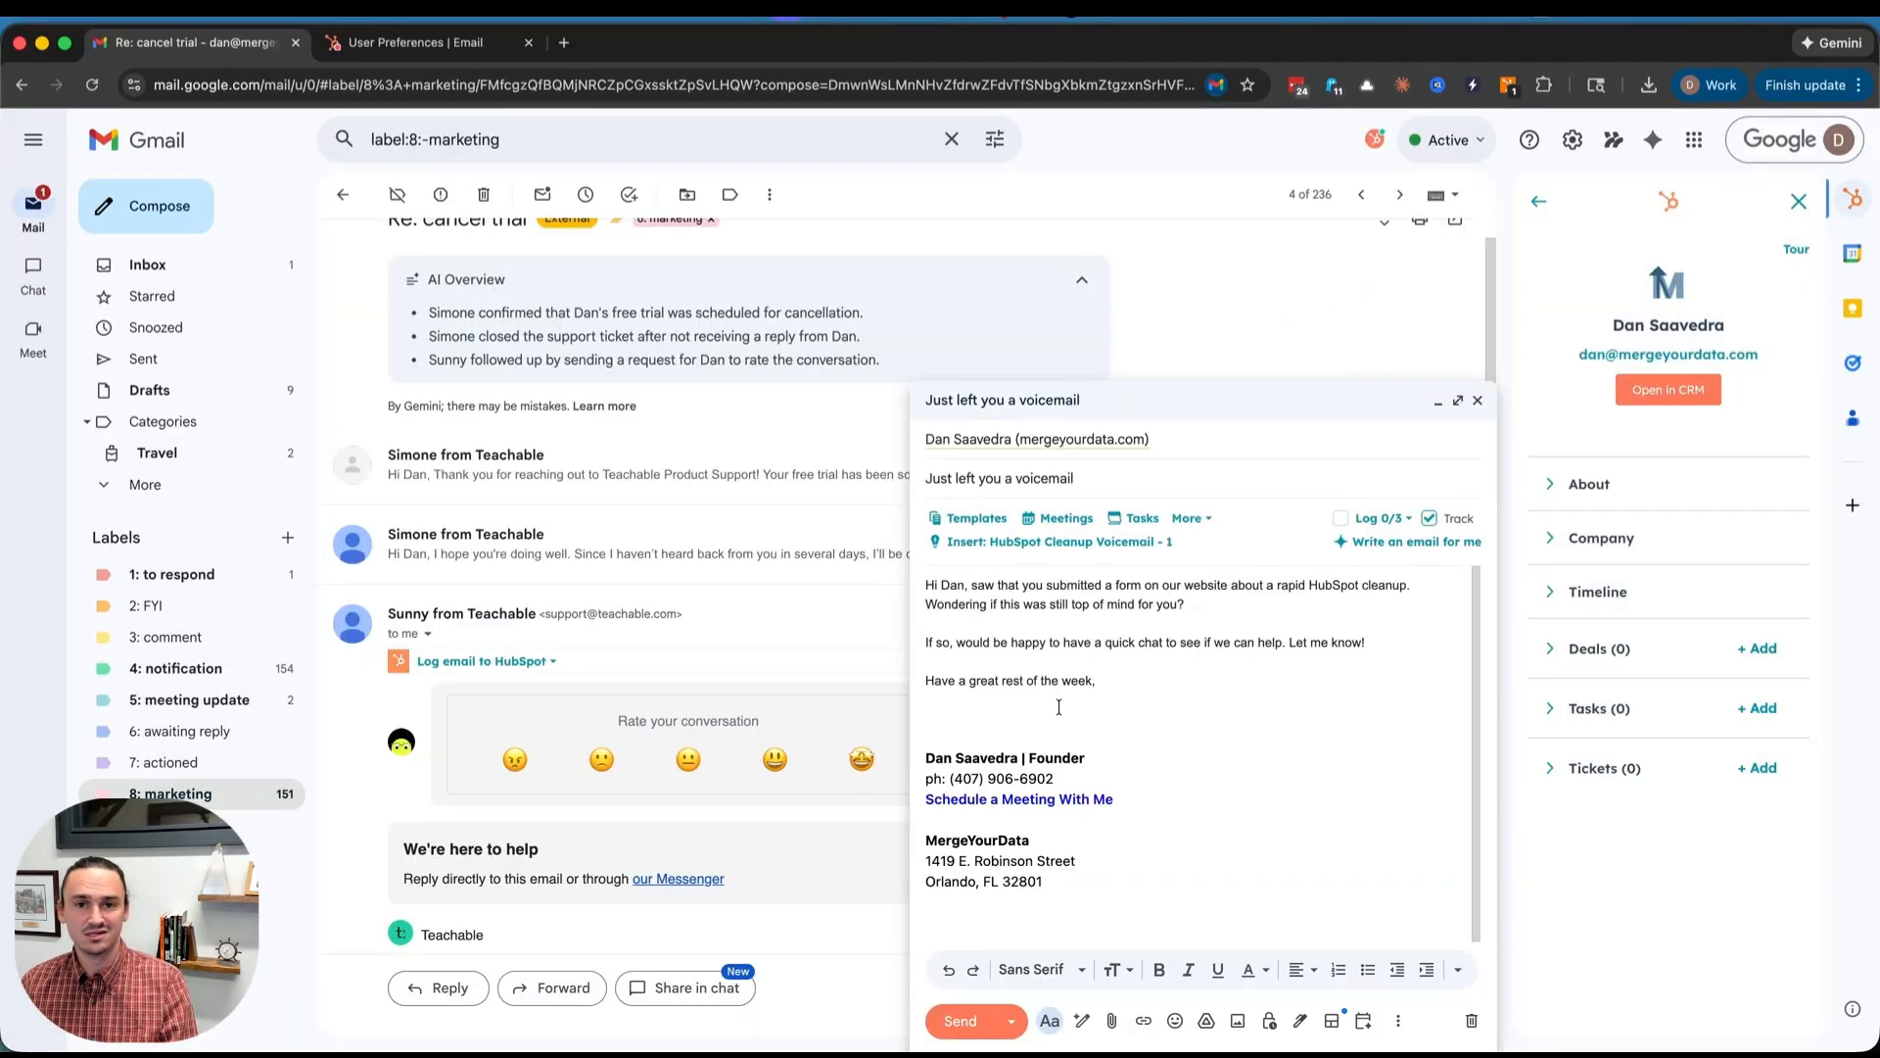
click(1047, 530)
click(1036, 630)
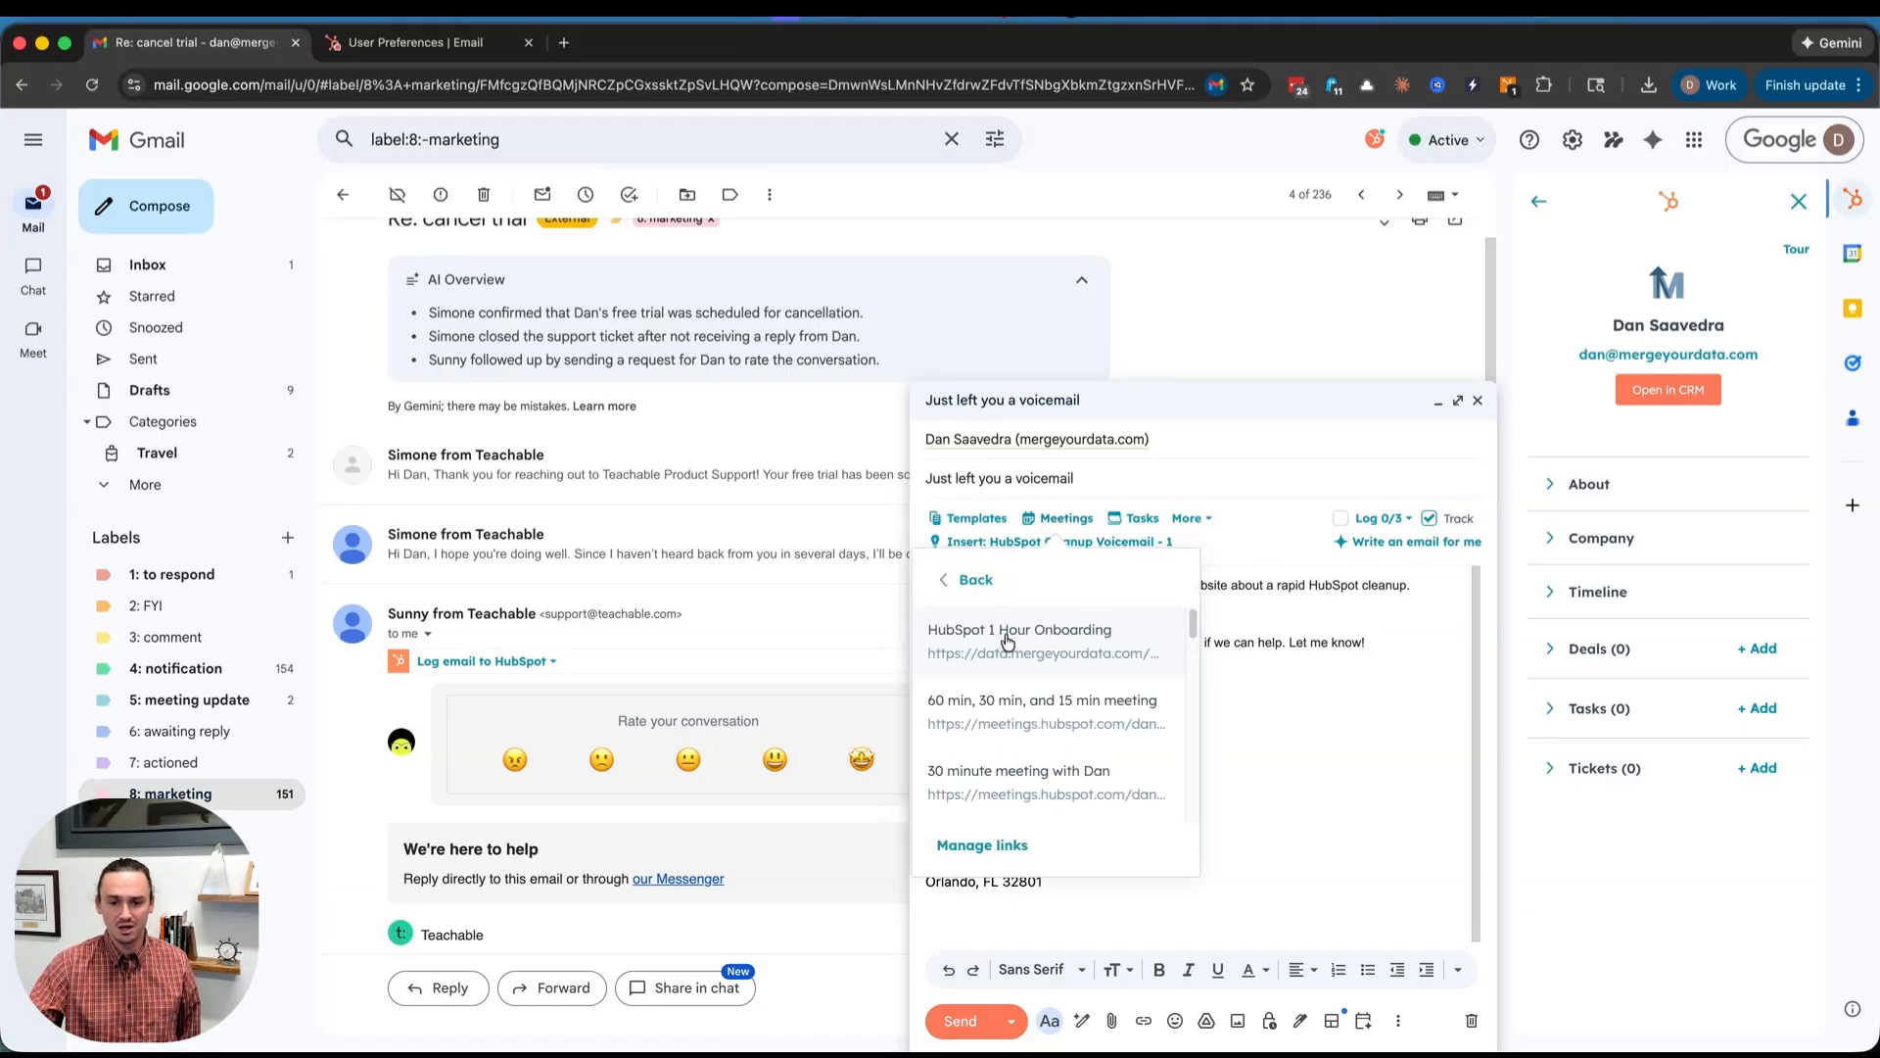
click(1007, 640)
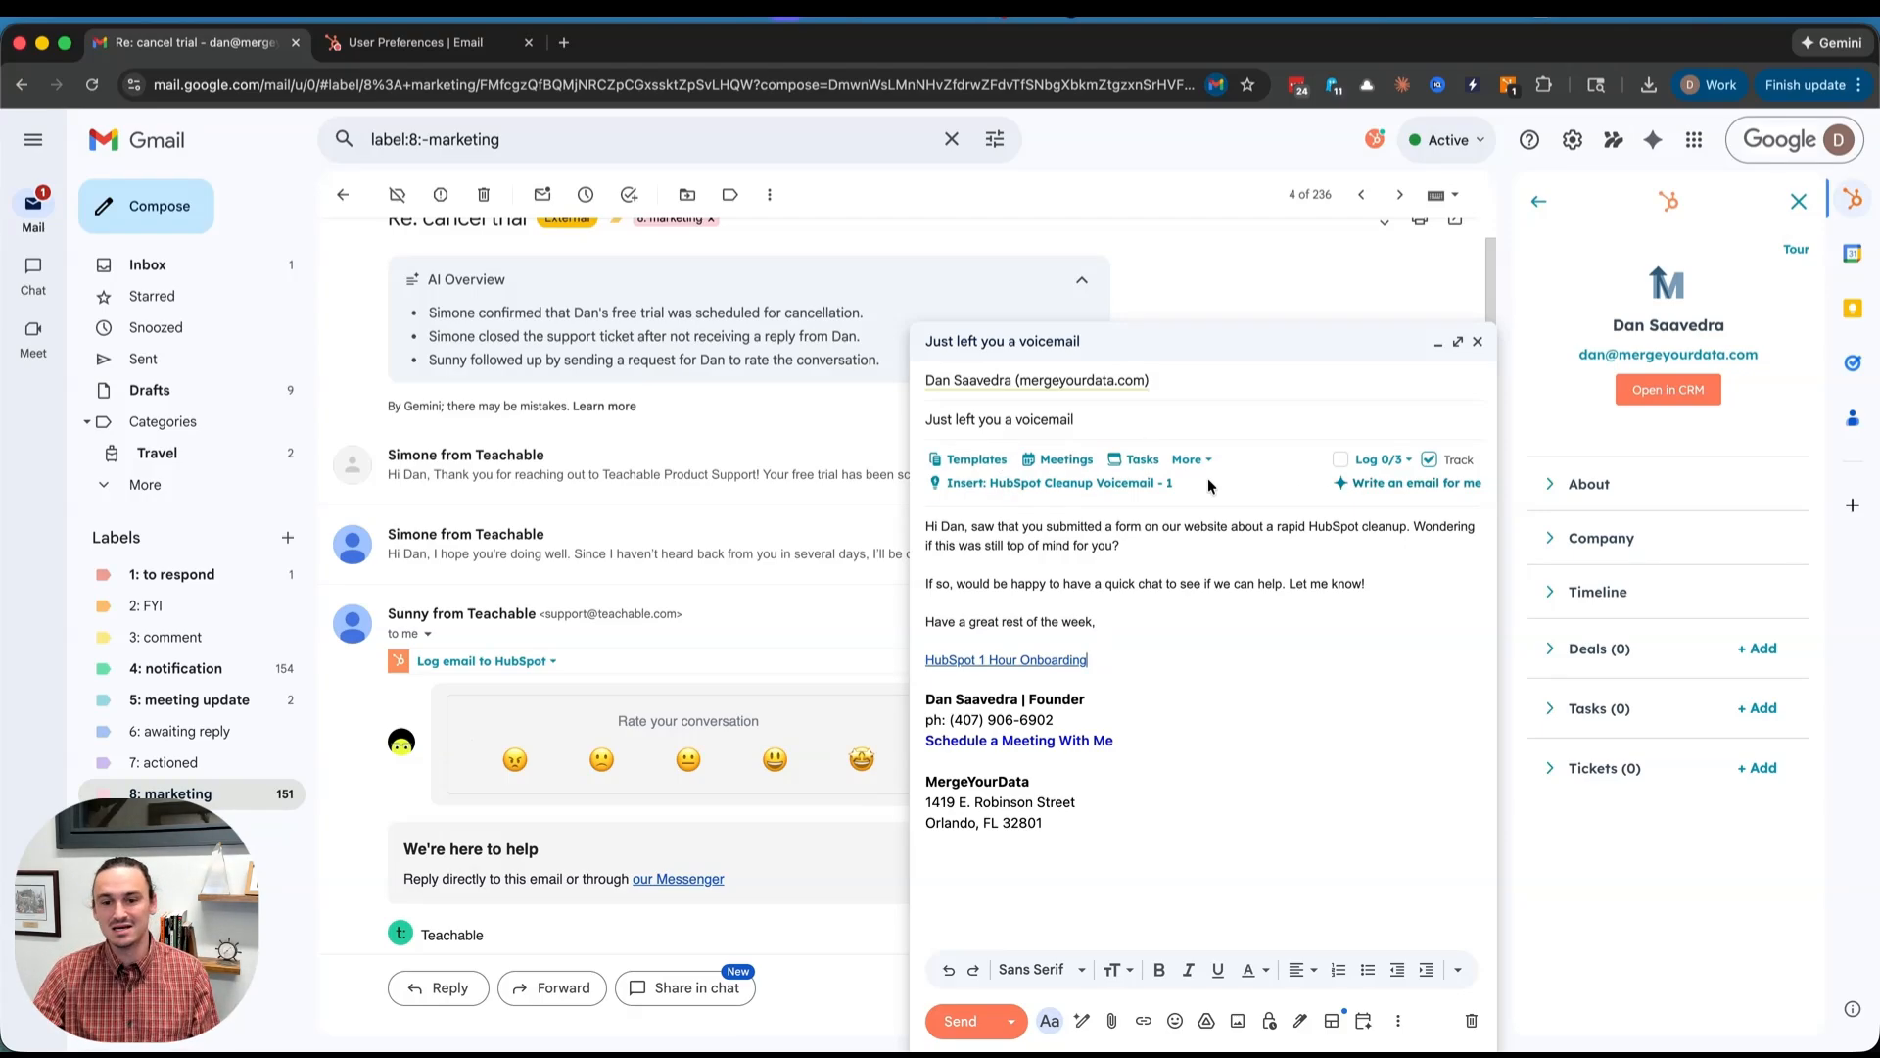
click(1150, 464)
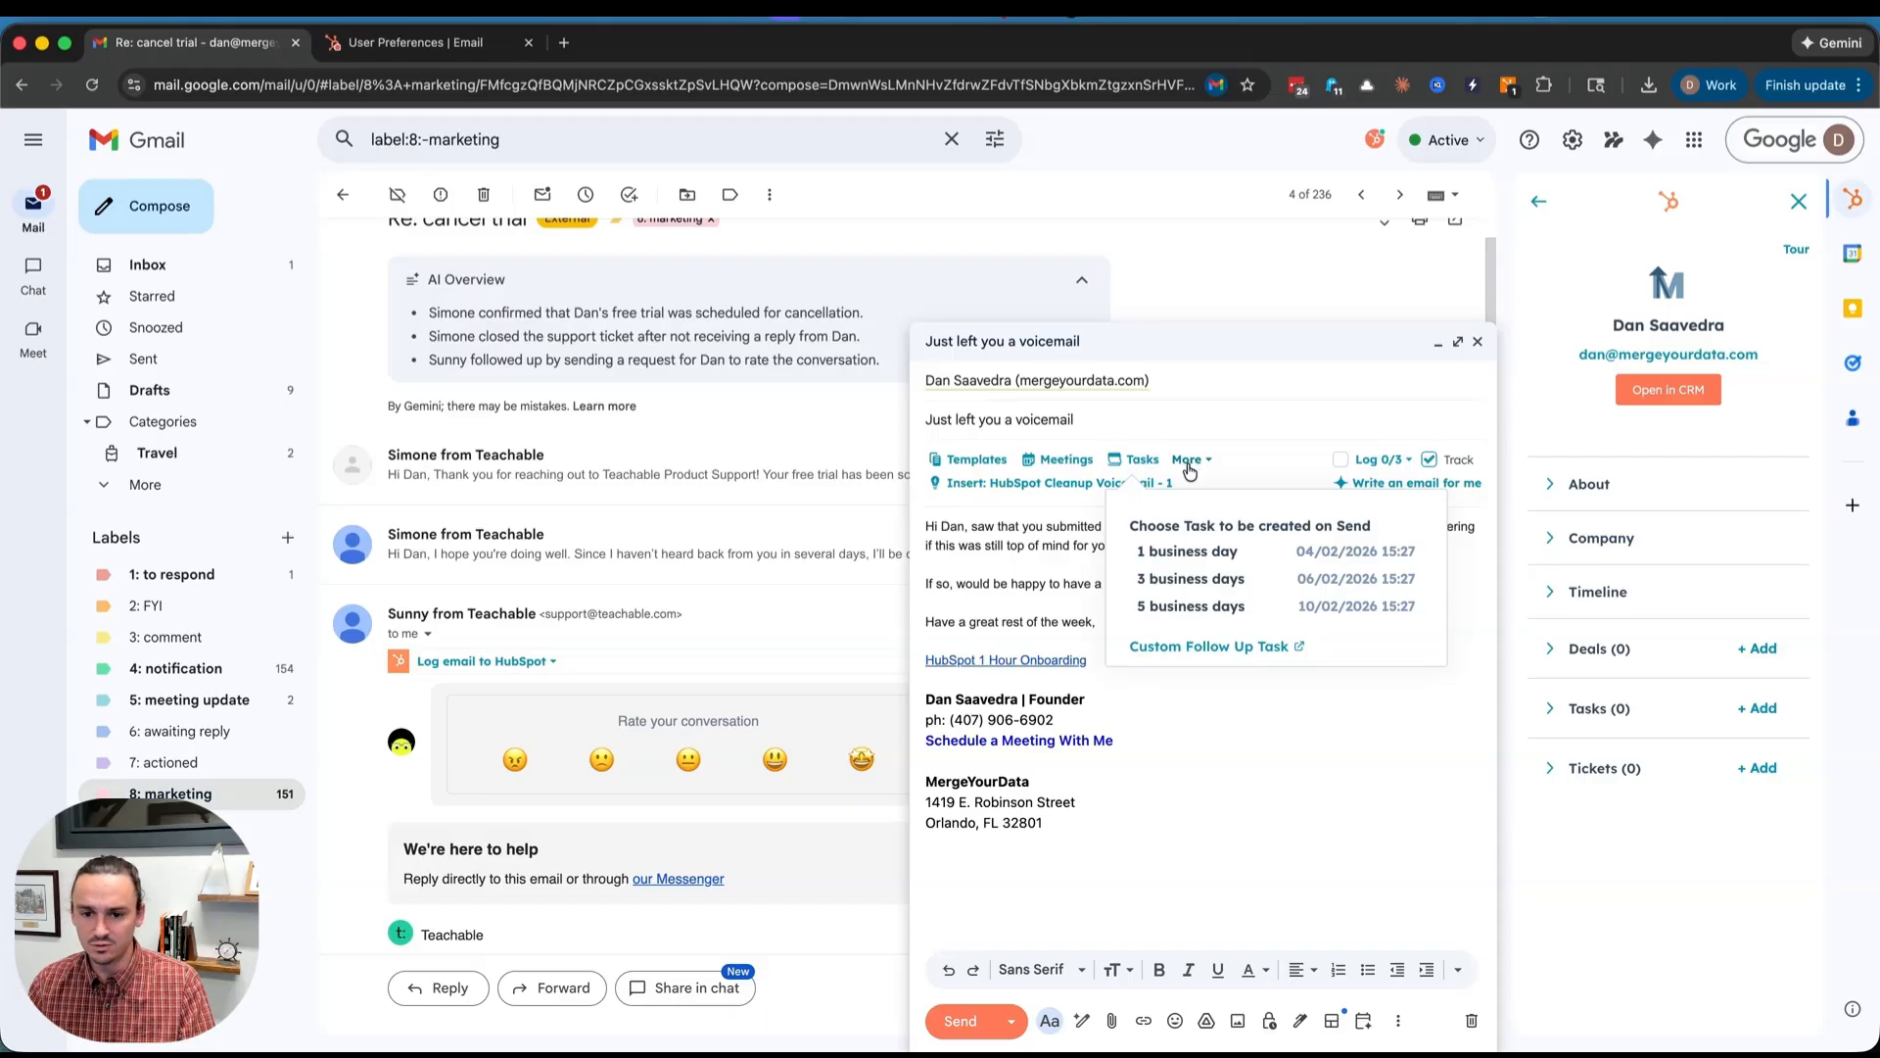
click(1190, 468)
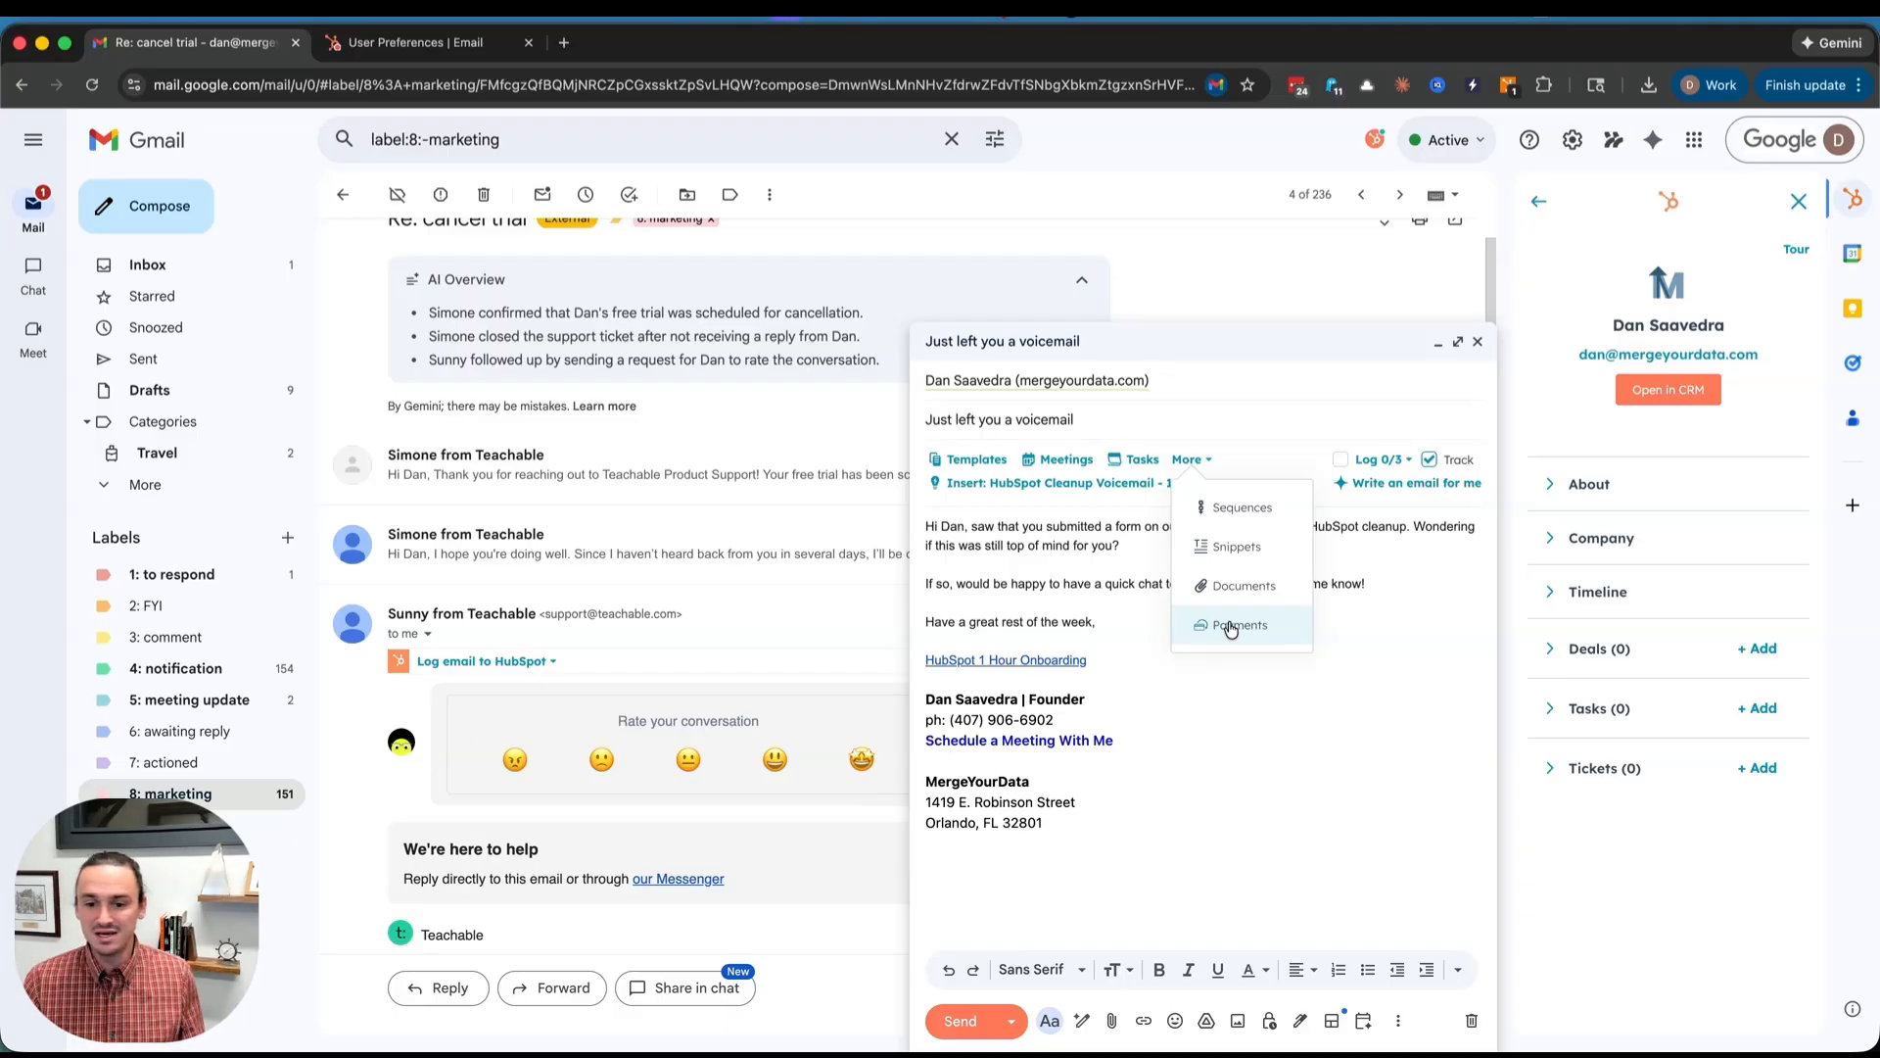
- Open the Log 0/3 list showing the MergeYourData company, contact and Revenue Recovery Funnel lead
click(1058, 521)
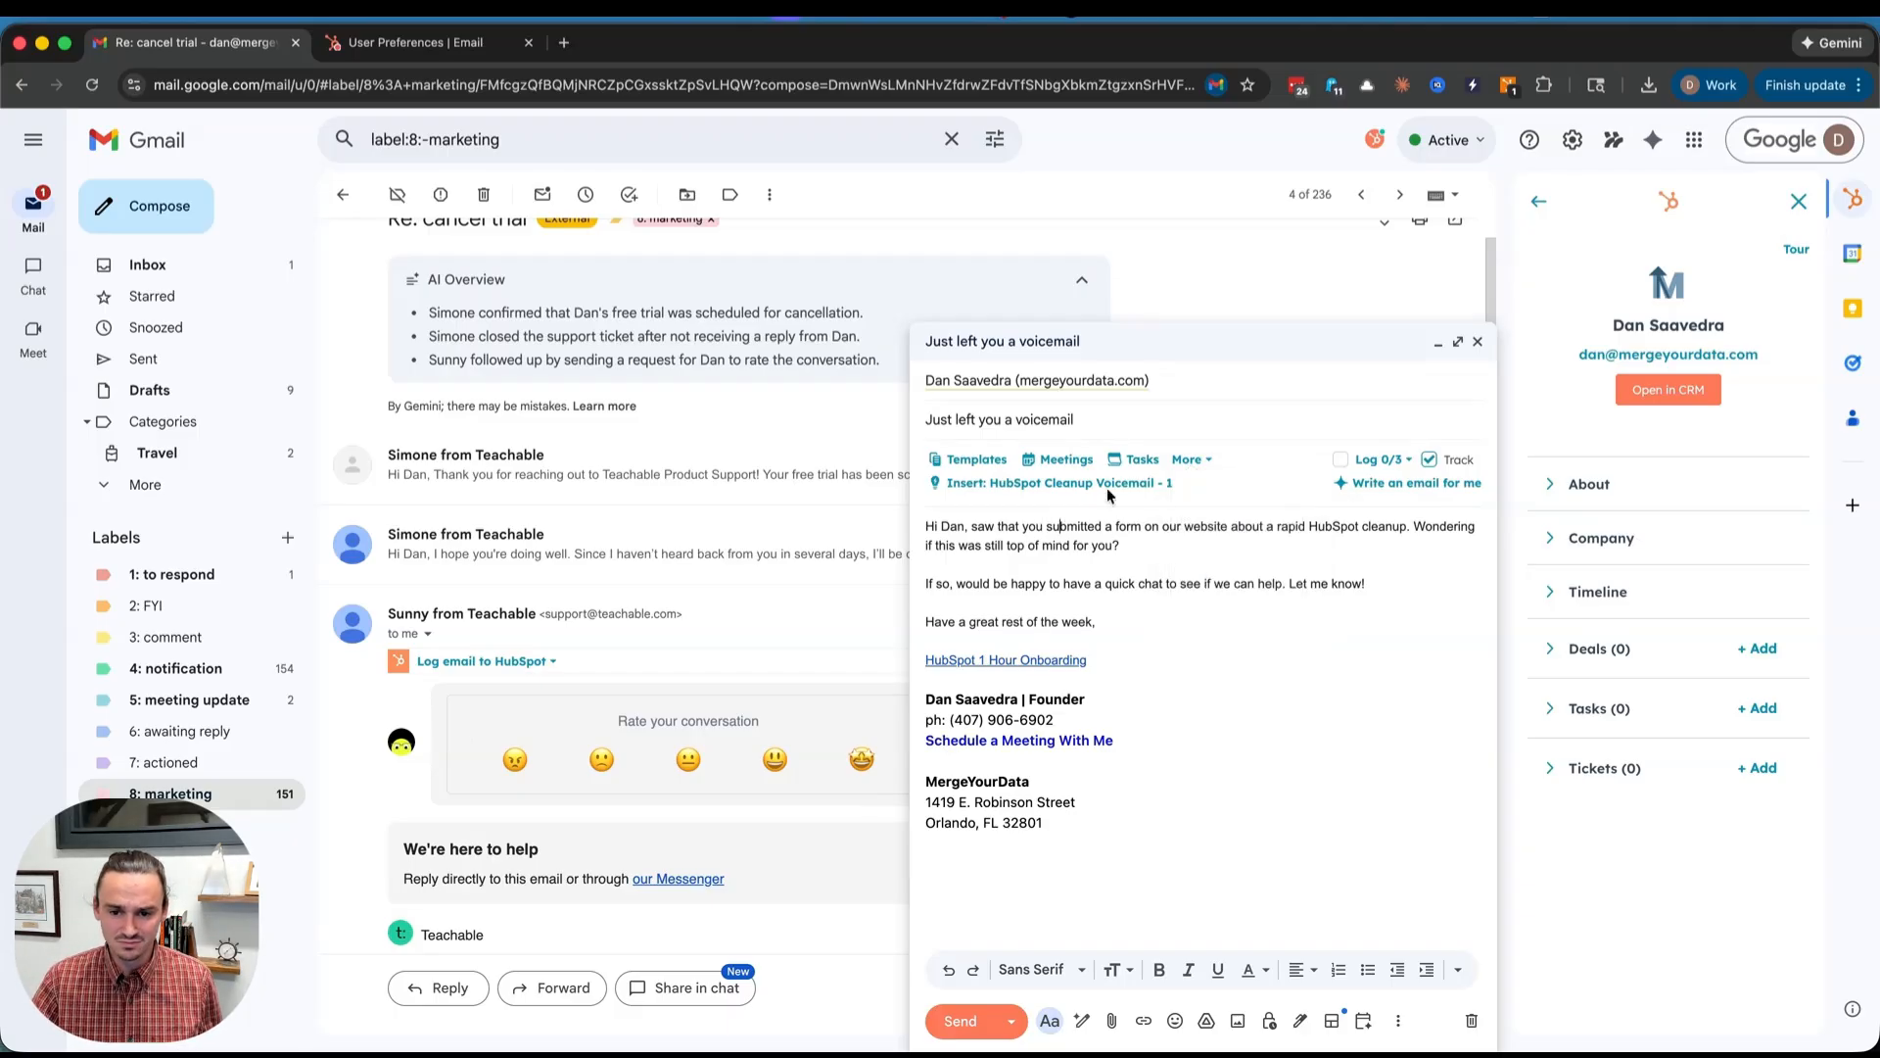
click(1395, 465)
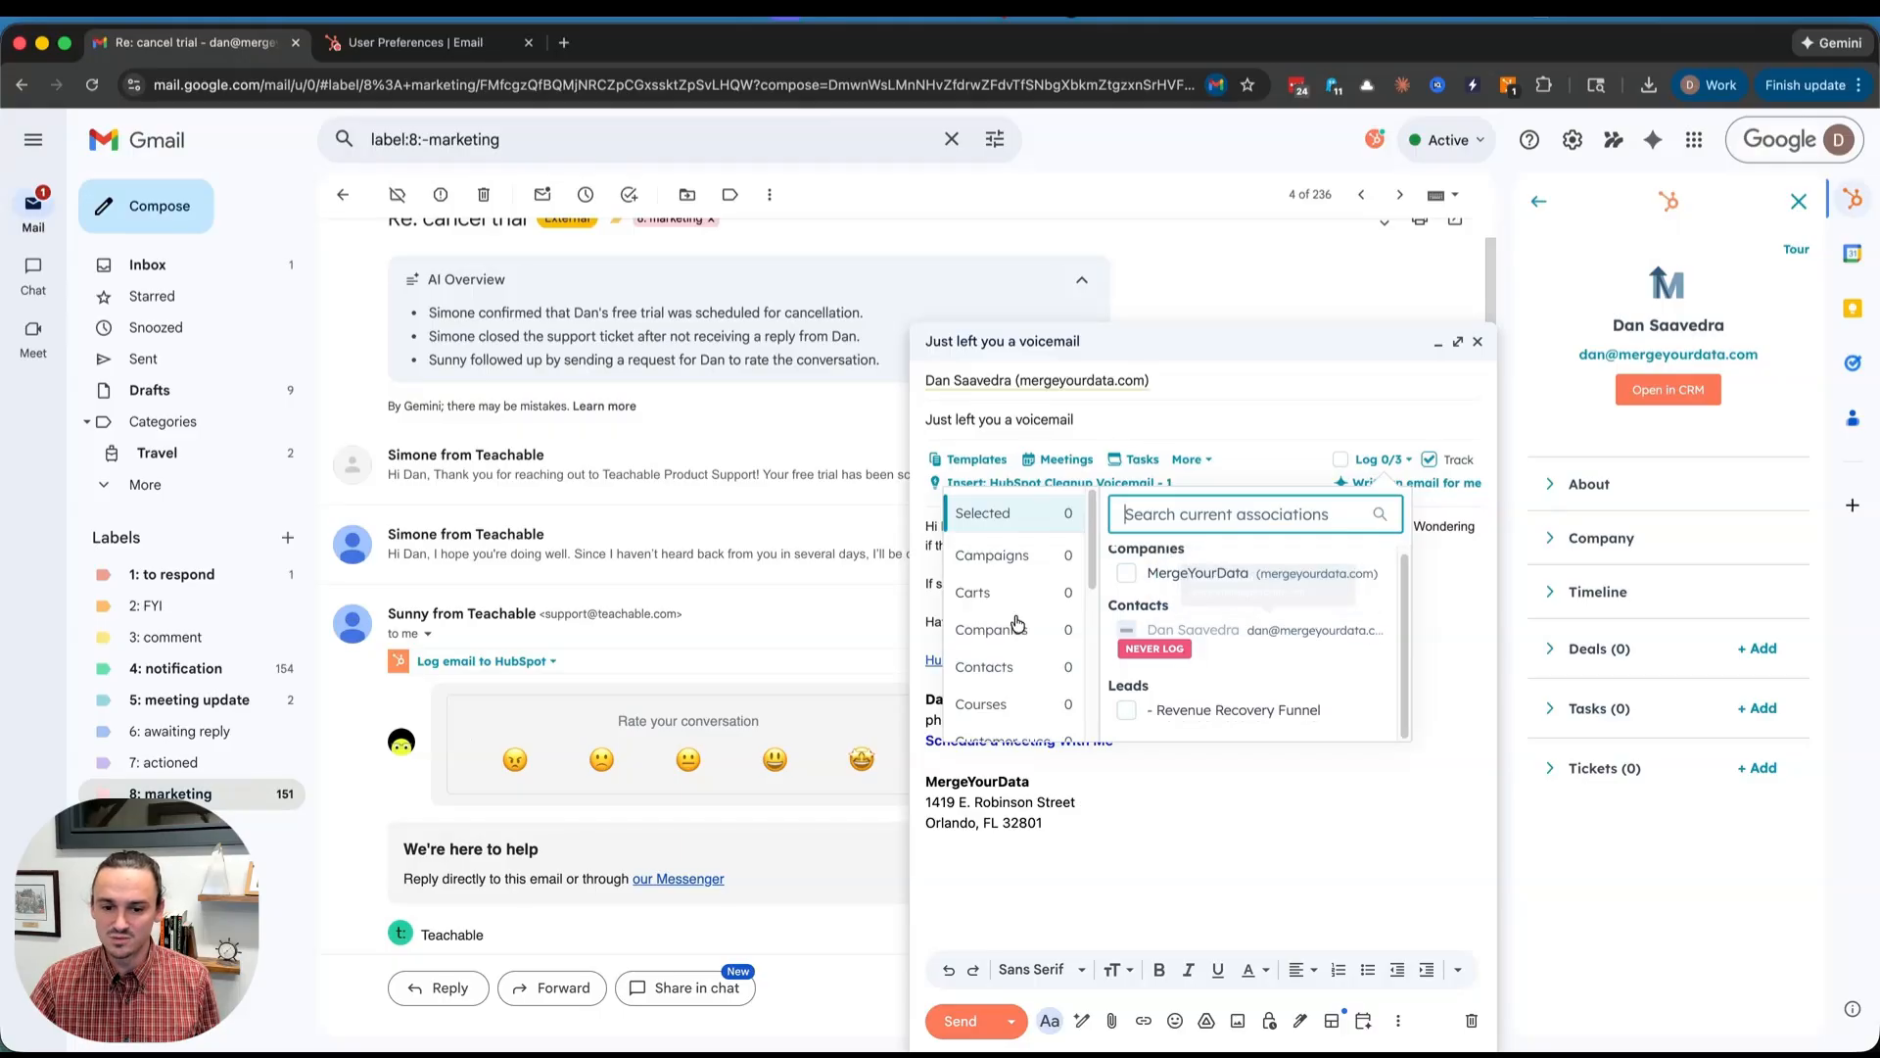
scroll(1017, 623, down, 3)
scroll(1016, 623, down, 2)
scroll(1049, 617, up, 5)
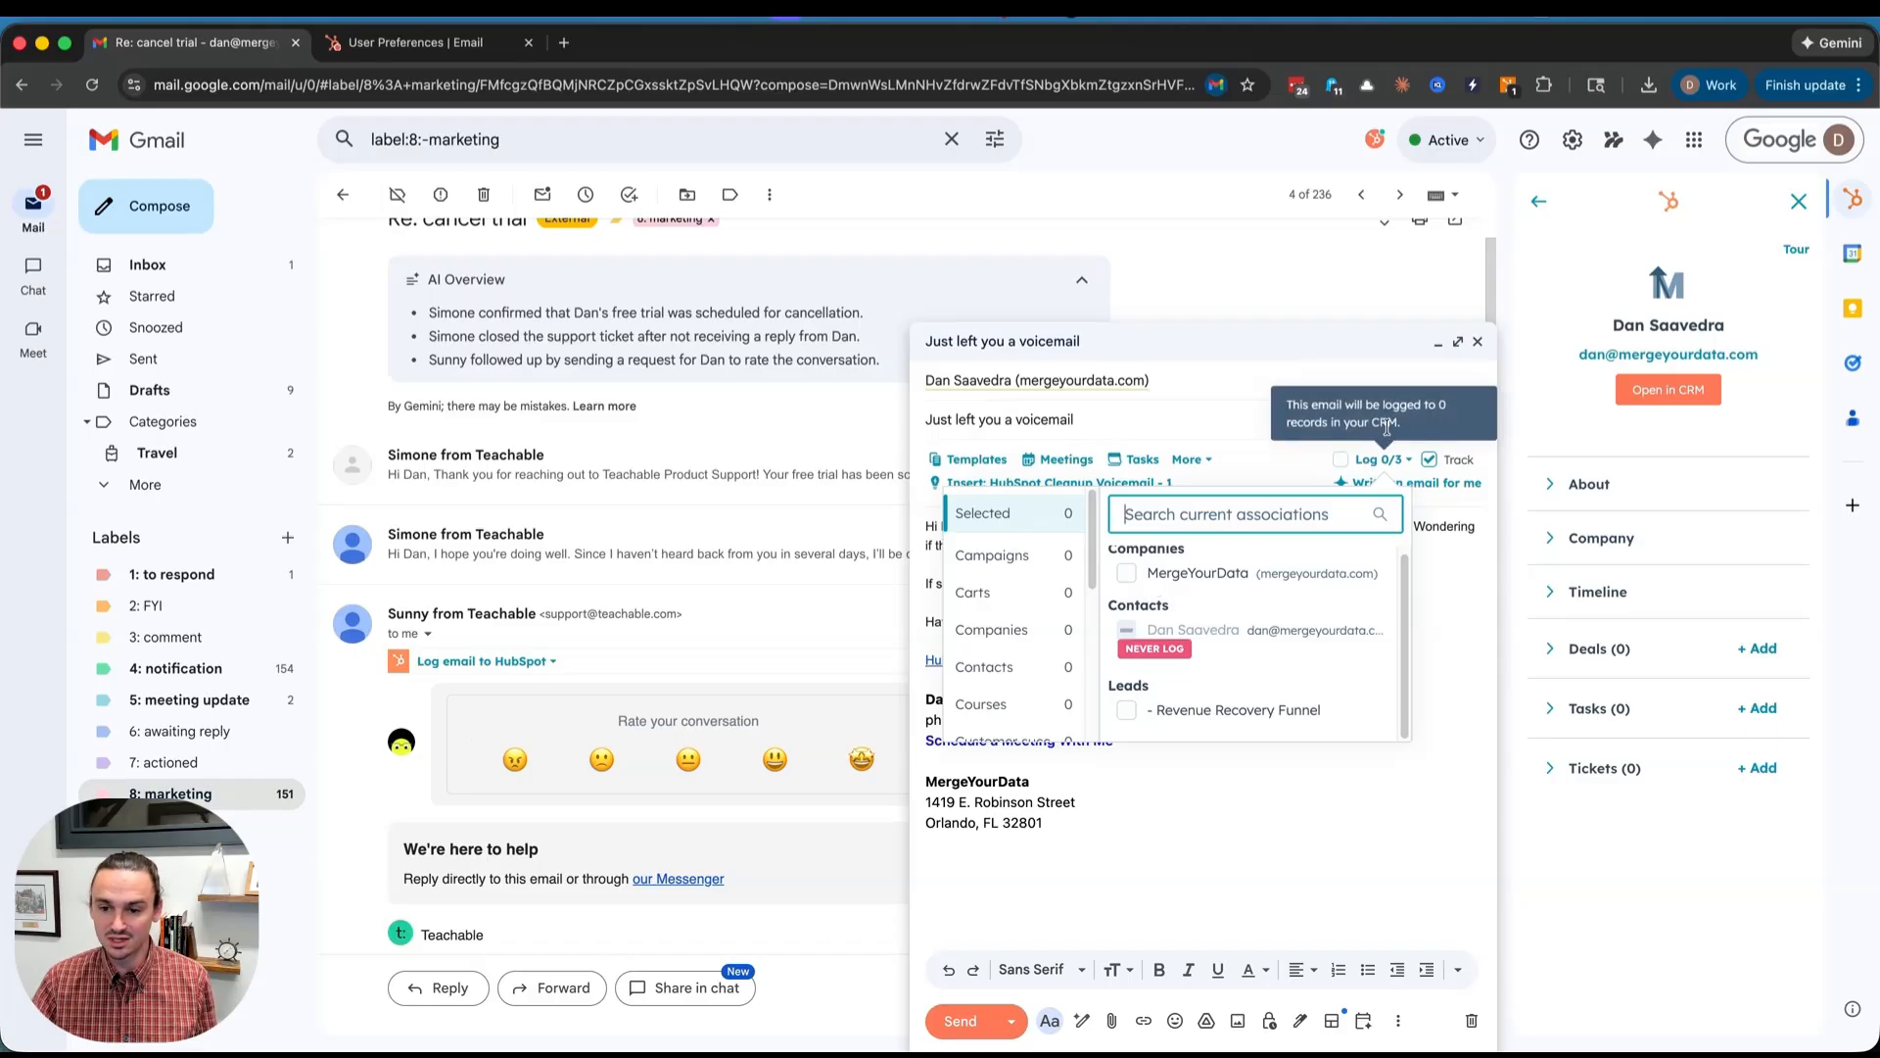
mouse_move(1447, 457)
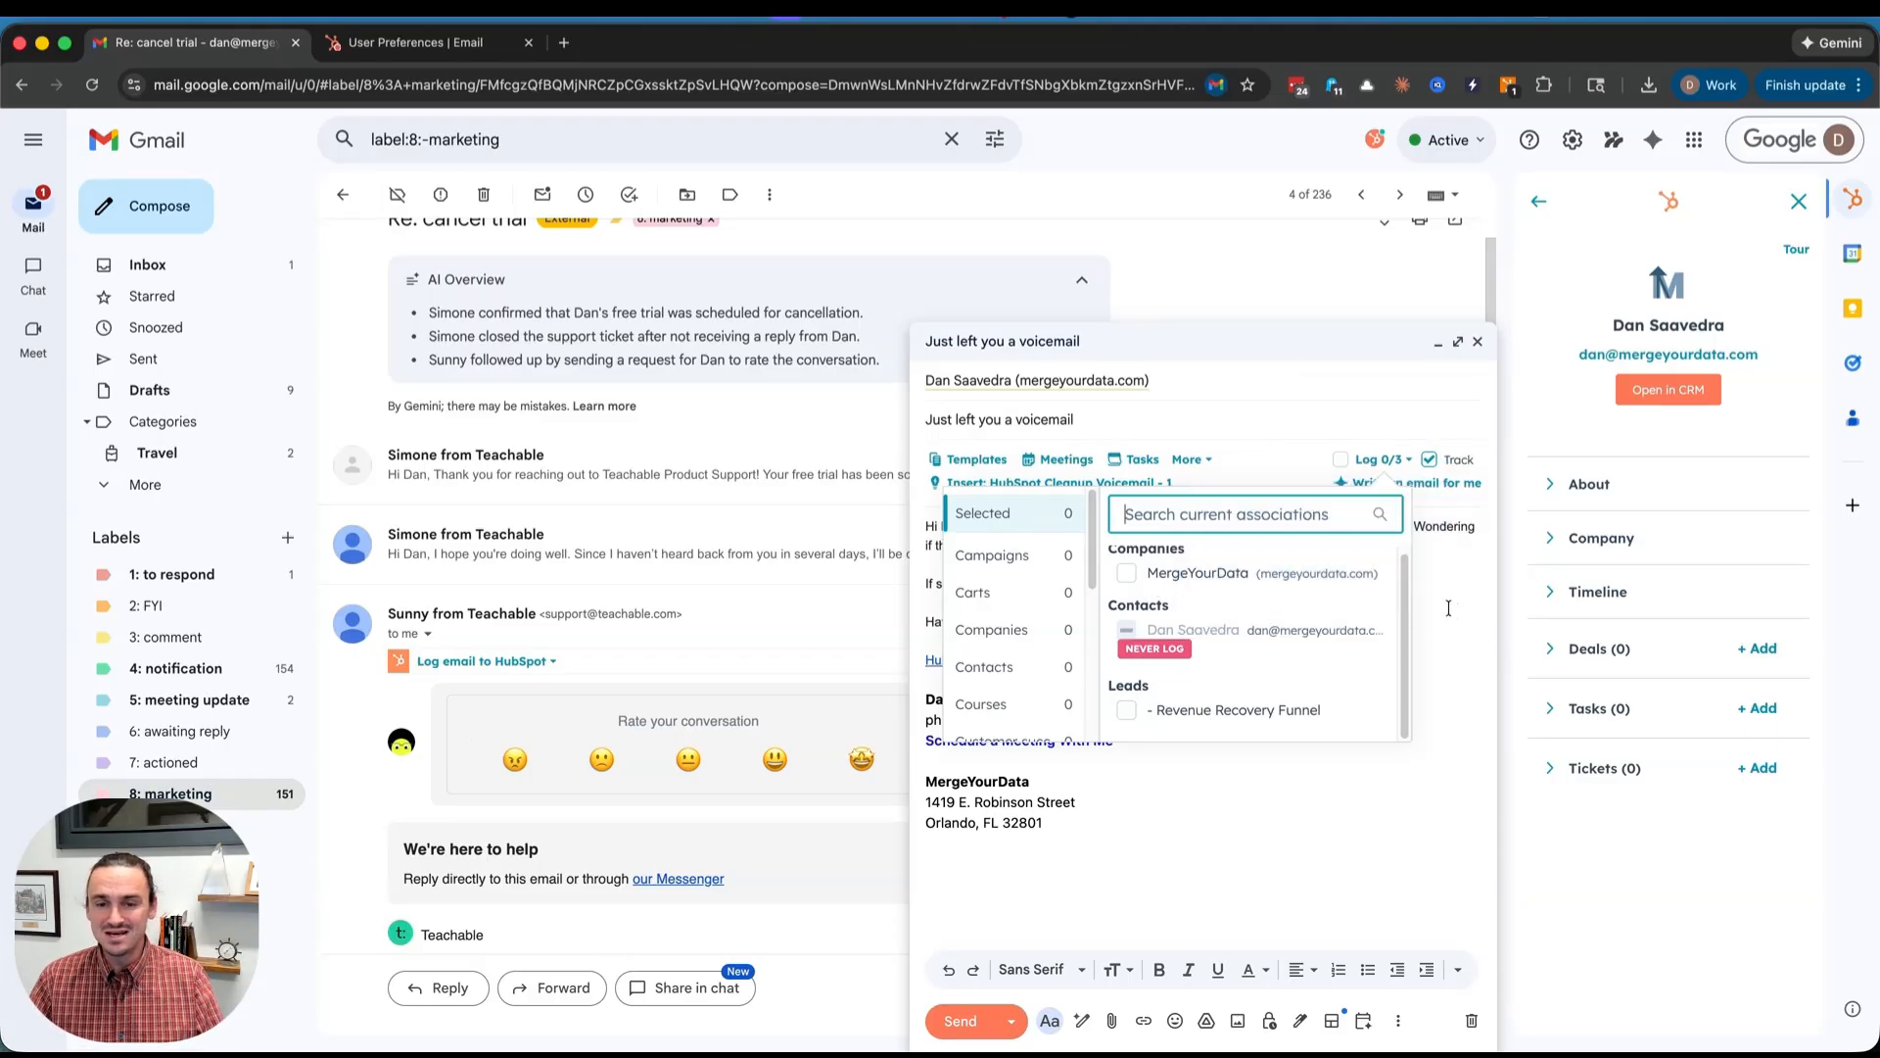
click(1381, 483)
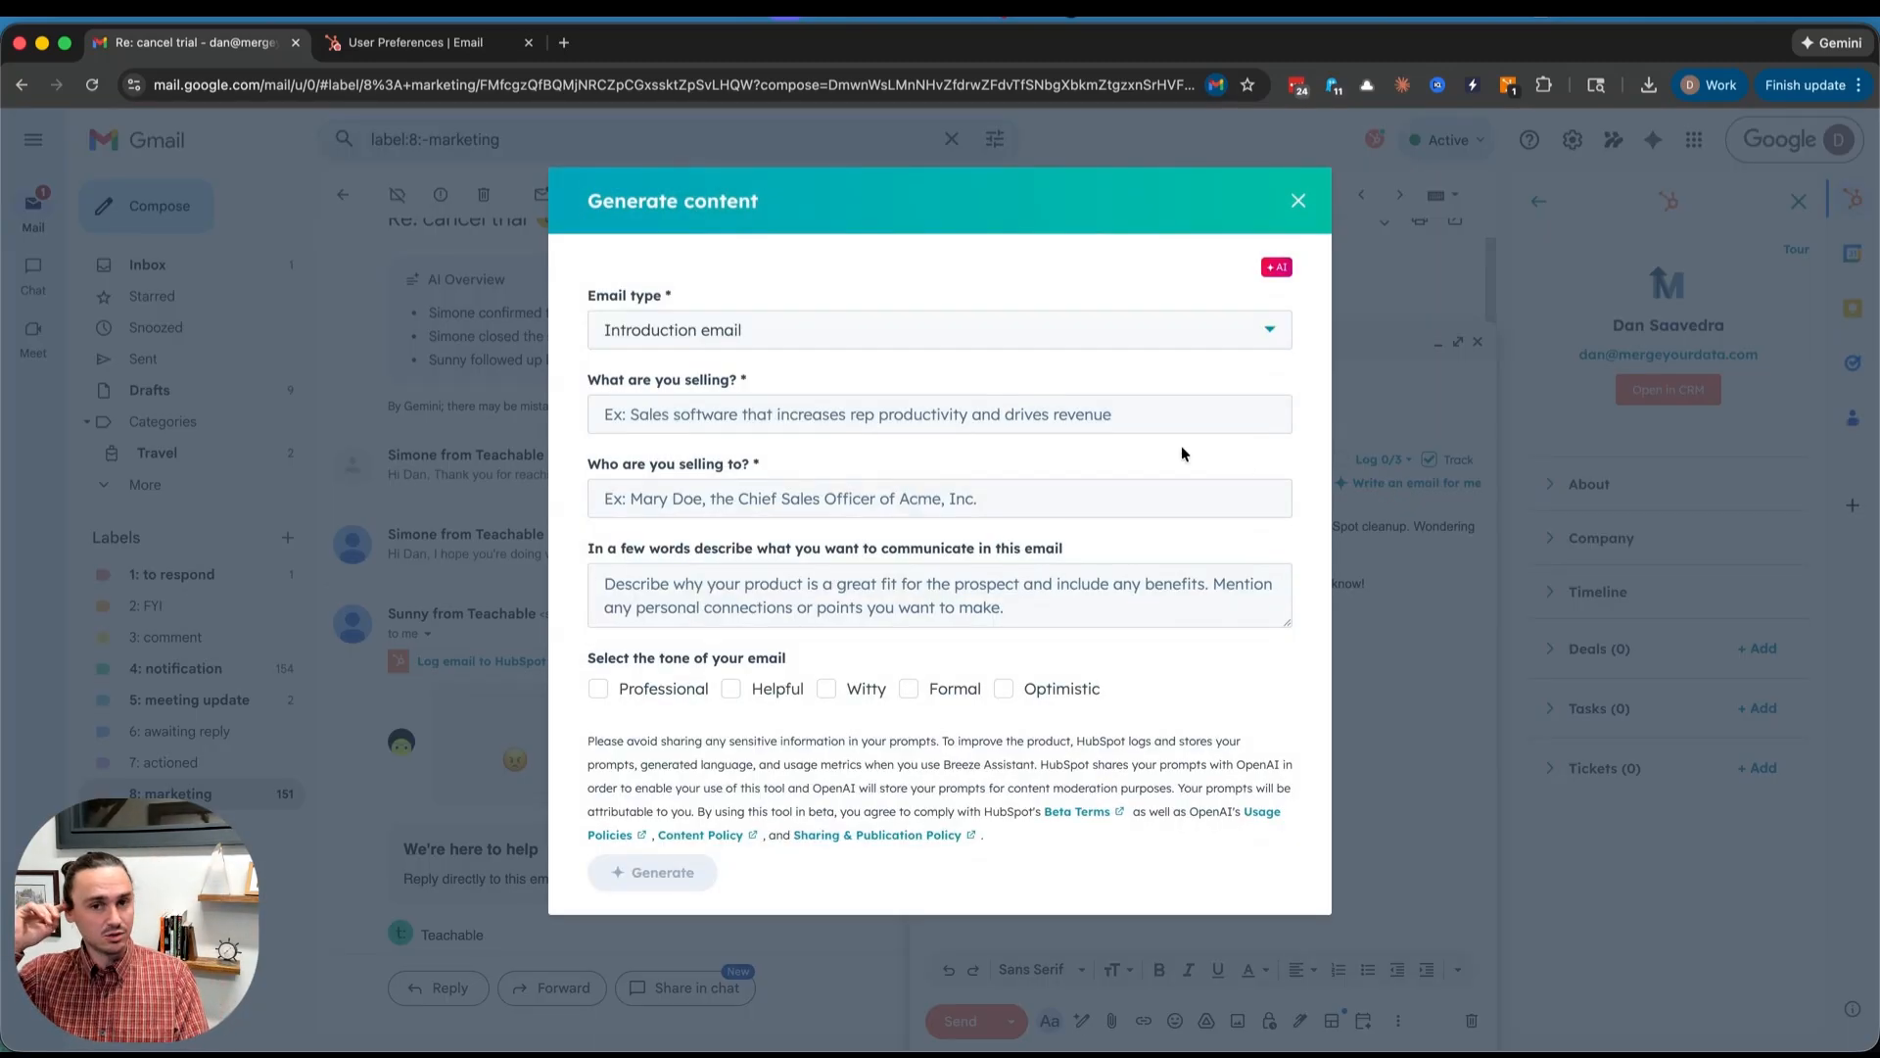
click(975, 419)
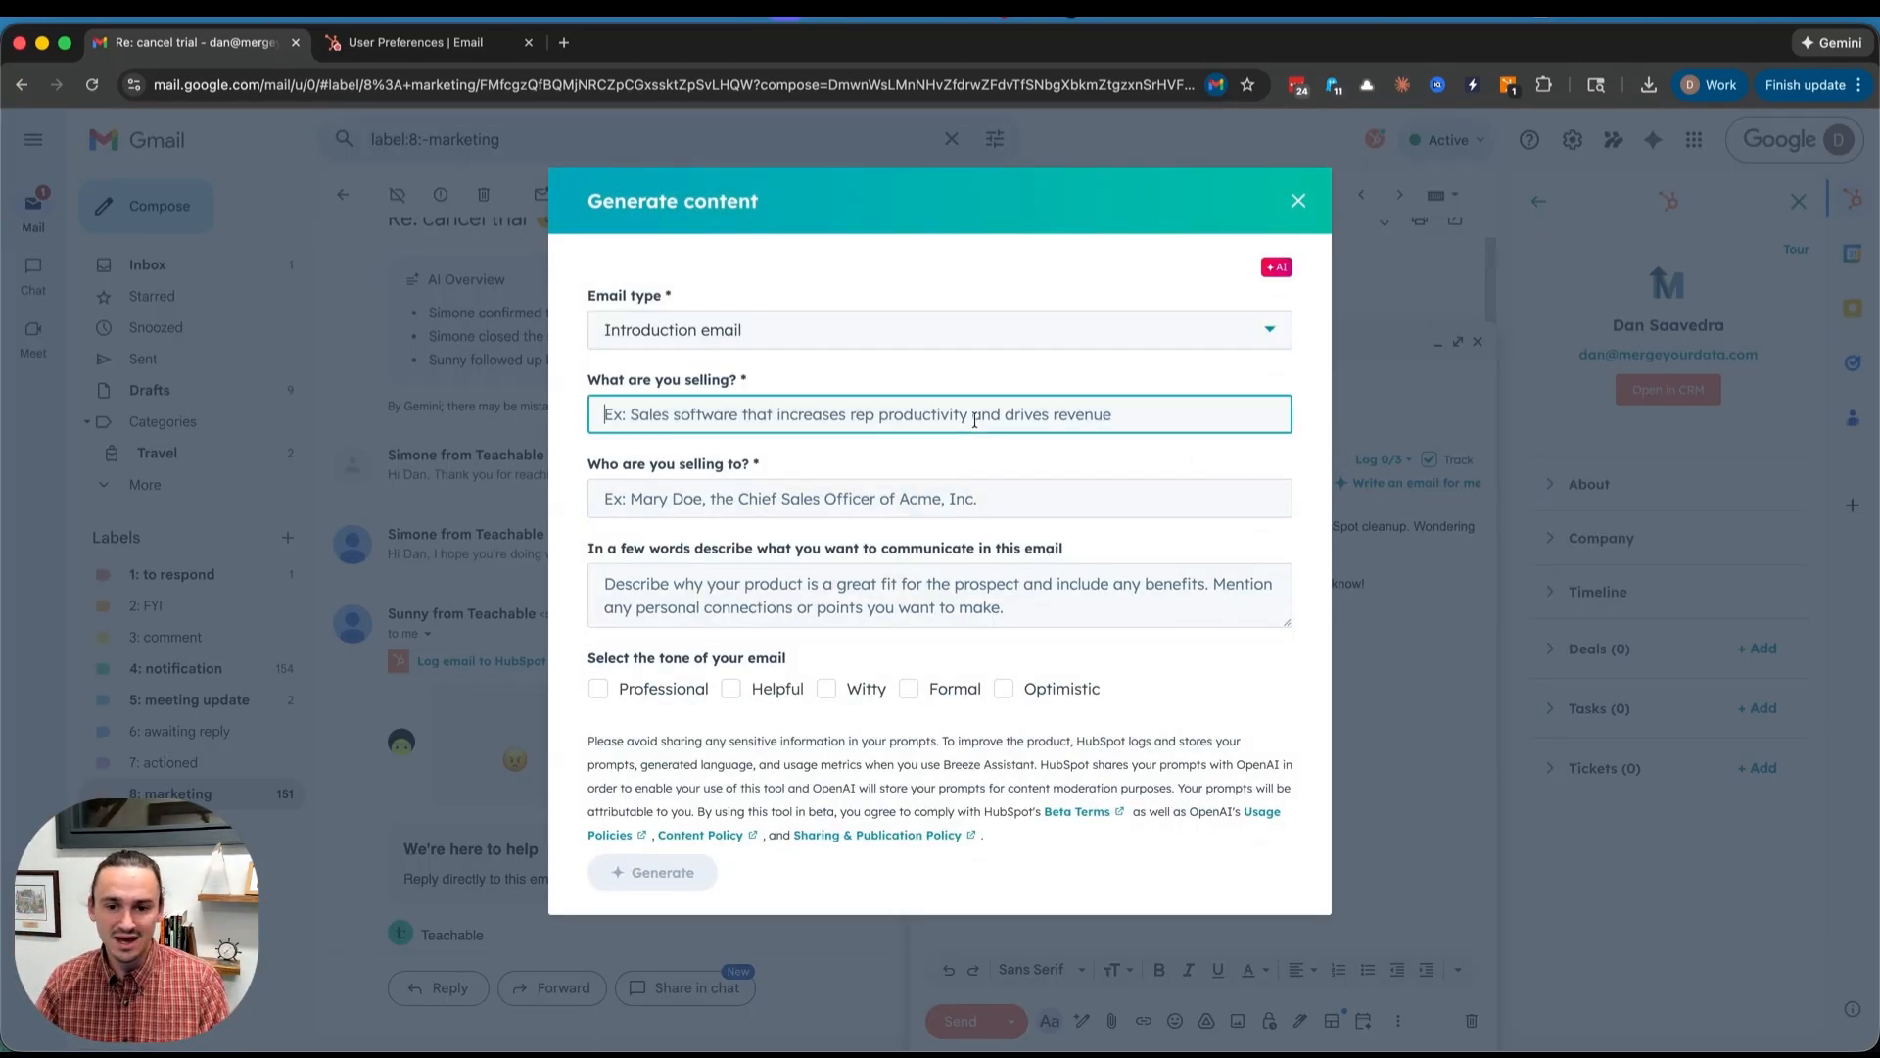
click(780, 503)
click(799, 570)
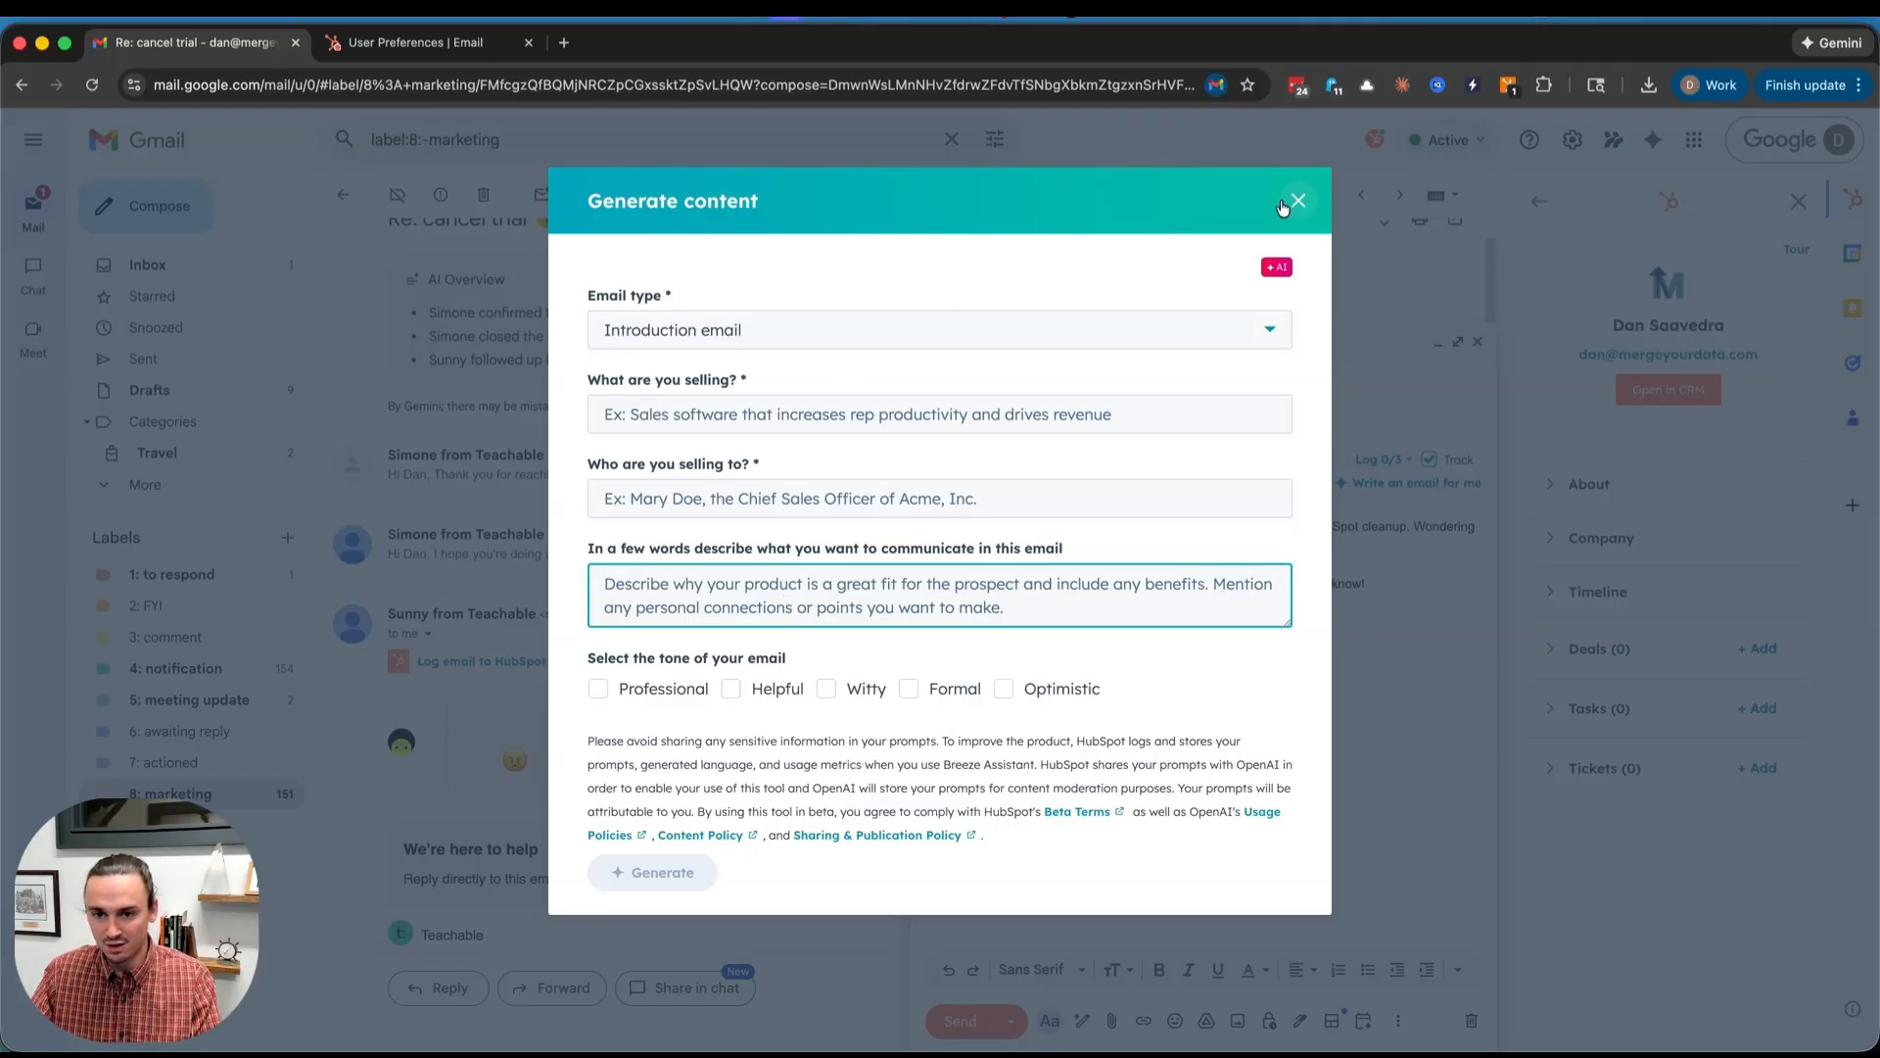
click(1297, 202)
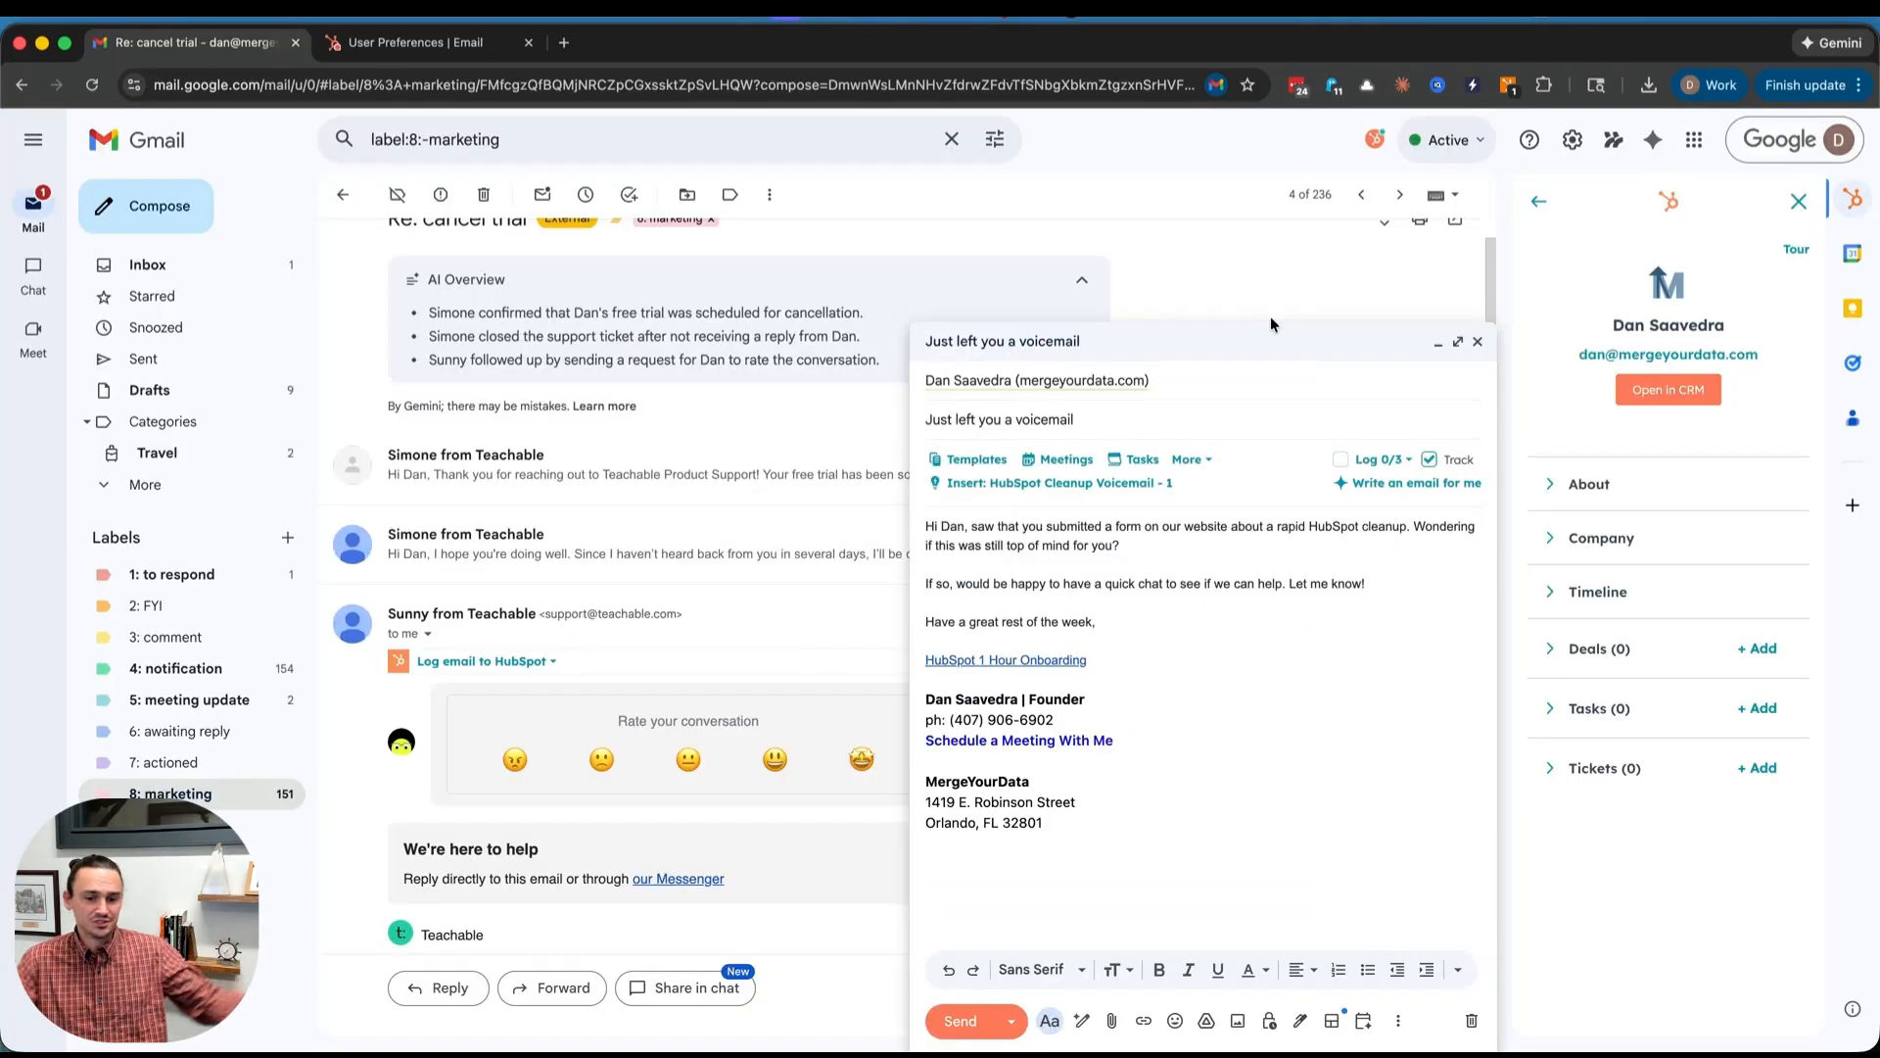